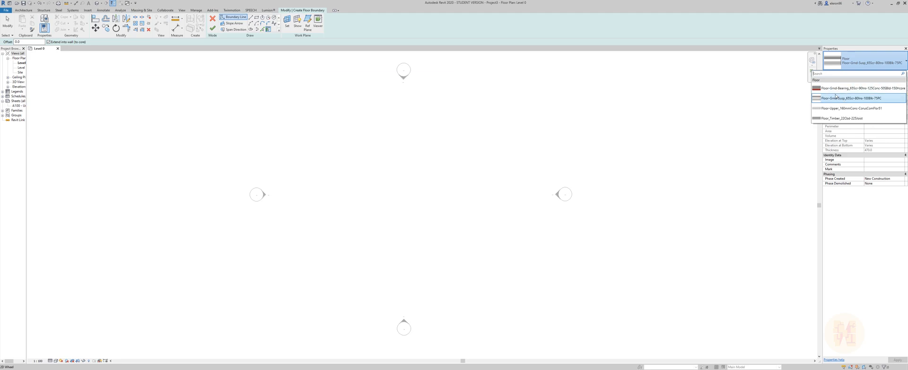
- Duplicate the ground-bearing floor type (Floor-Grnd-Bearing) and name the copy Floor STR 400mm
click(897, 73)
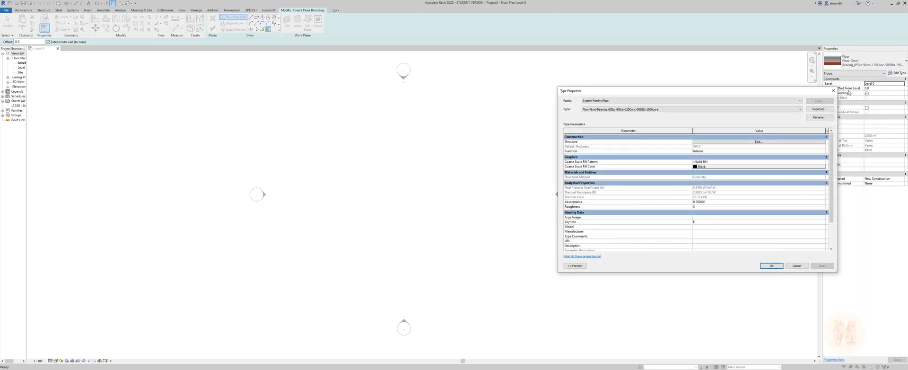
drag(783, 95, 466, 96)
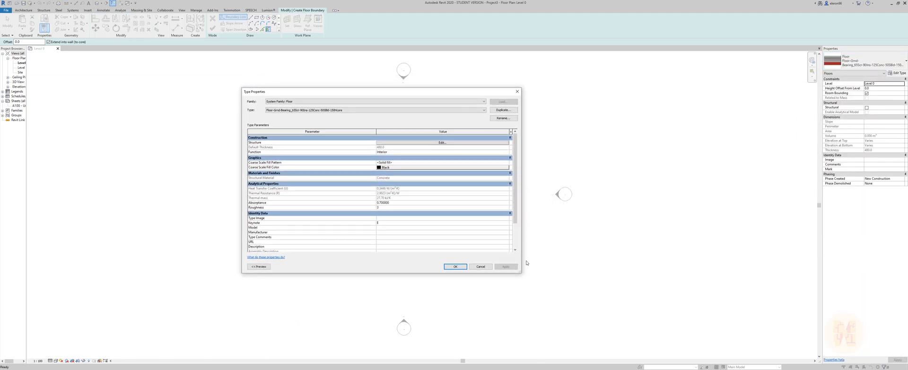
drag(519, 274, 740, 356)
drag(501, 92, 422, 63)
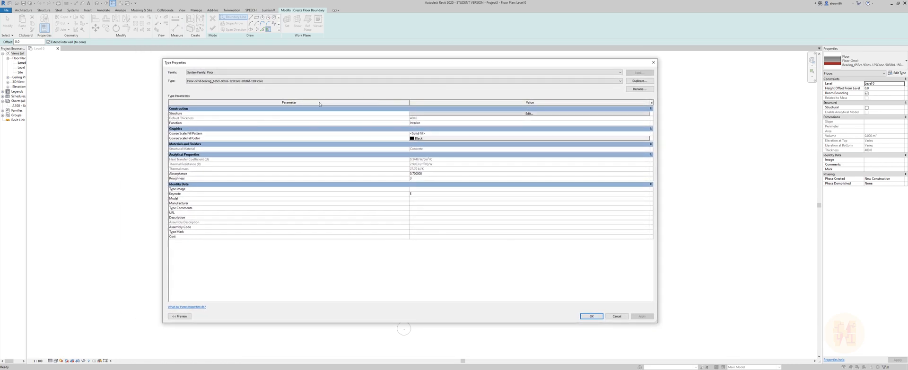
click(647, 81)
click(254, 128)
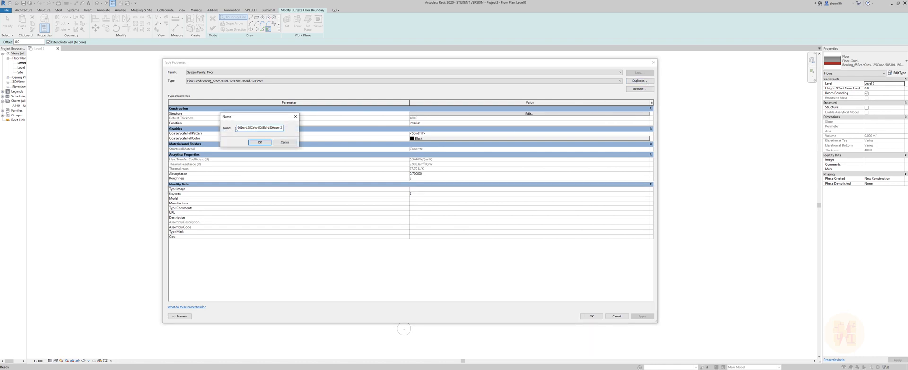
drag(239, 128, 265, 127)
text(Floor 400m)
key(ctrl+a)
text(F)
click(267, 144)
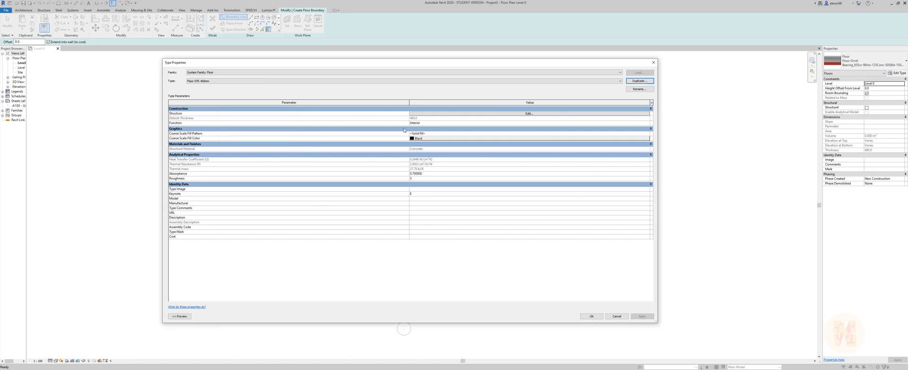
- Edit the floor type's structure and delete every layer above and below the concrete Structure [1] core layer
click(465, 115)
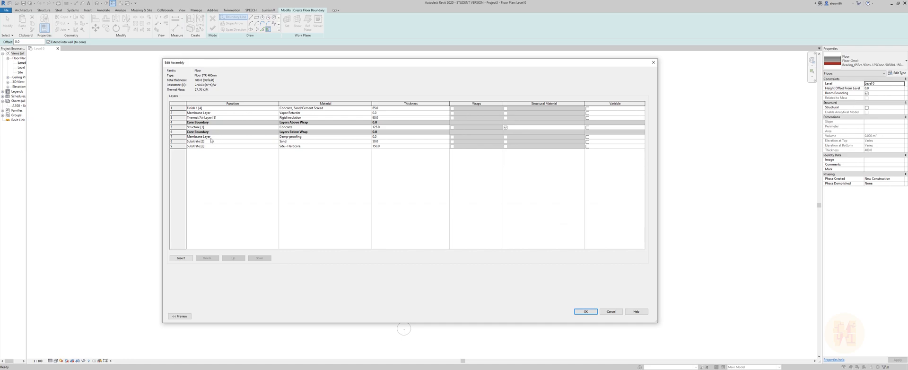
drag(178, 137, 178, 145)
click(207, 258)
click(214, 109)
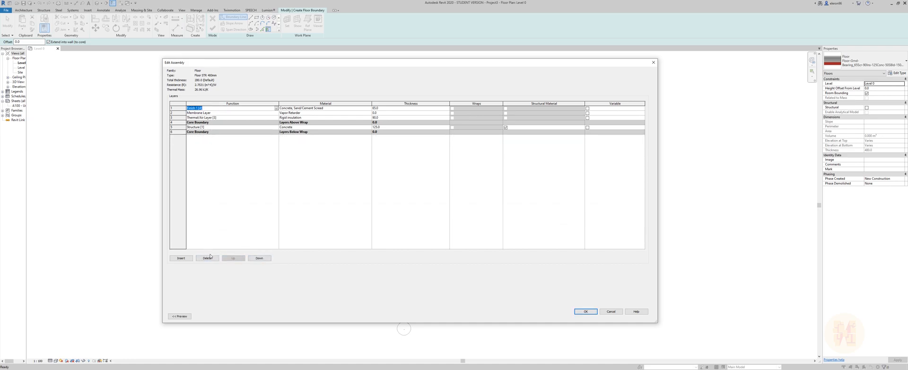
click(207, 258)
click(208, 258)
click(207, 257)
- Set the concrete structure layer's thickness to 400 and accept the floor assembly and type properties
click(225, 114)
click(388, 113)
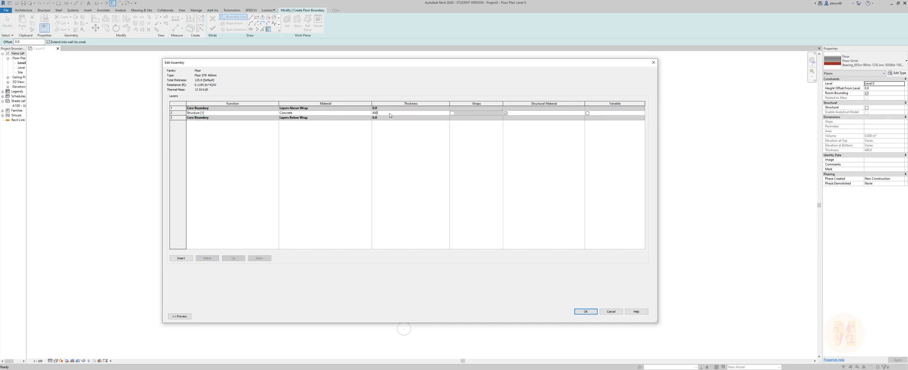
text(400)
click(268, 159)
click(586, 311)
click(592, 315)
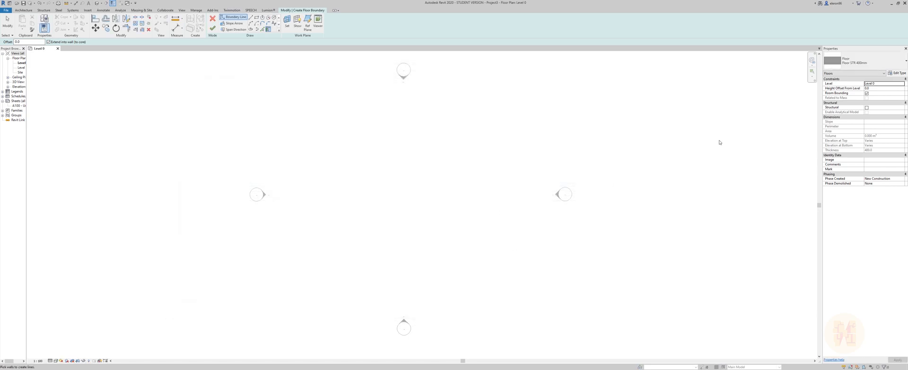
- Sketch a rectangular floor boundary about 14000 mm deep between the four elevation markers
click(256, 17)
click(315, 110)
click(506, 269)
key(Escape)
key(Escape)
- Set both the width and the depth of the floor boundary to 20000 mm
click(415, 278)
text(20000)
key(Return)
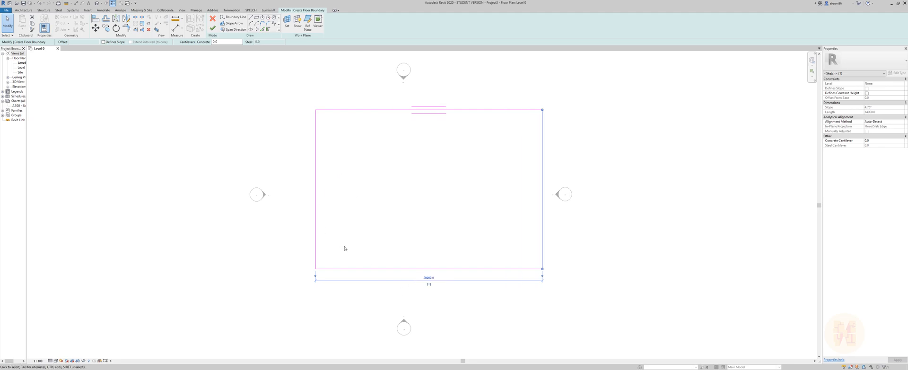
click(349, 269)
click(301, 189)
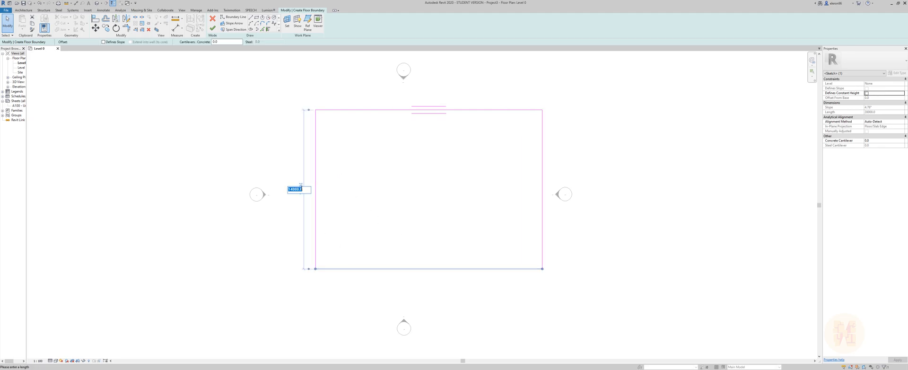
text(20000)
key(Return)
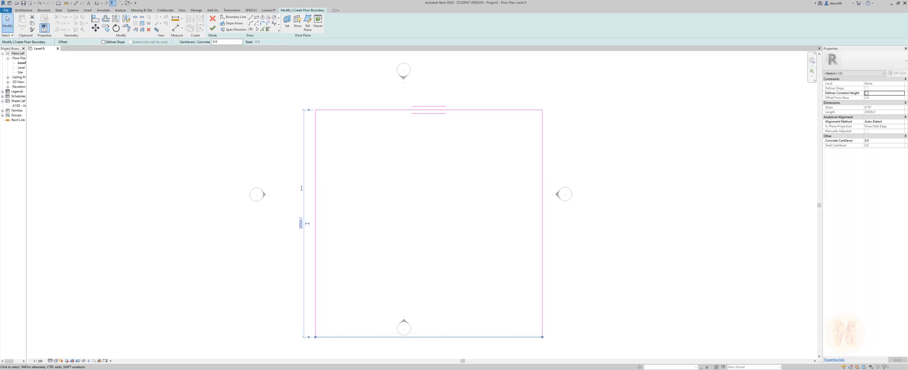
- Move the whole floor boundary so it sits between the four elevation markers, and finish the floor sketch
mouse_move(284, 91)
mouse_down()
mouse_move(561, 331)
mouse_move(549, 355)
mouse_up()
mouse_move(542, 278)
mouse_down()
mouse_move(515, 231)
mouse_move(517, 253)
mouse_up()
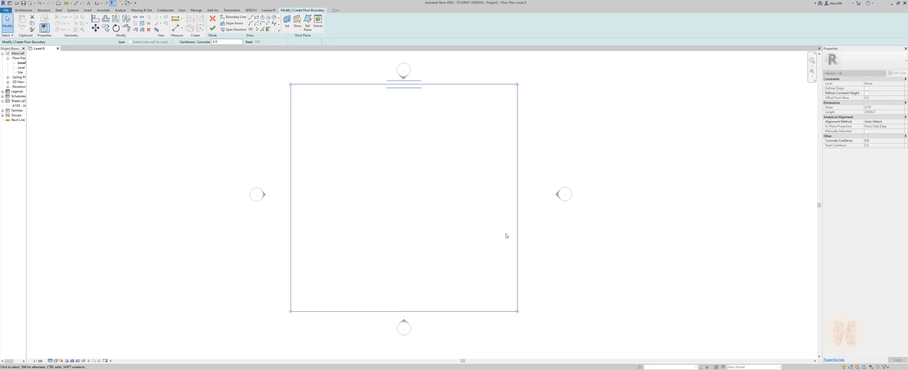
drag(515, 210, 525, 209)
click(379, 100)
click(213, 28)
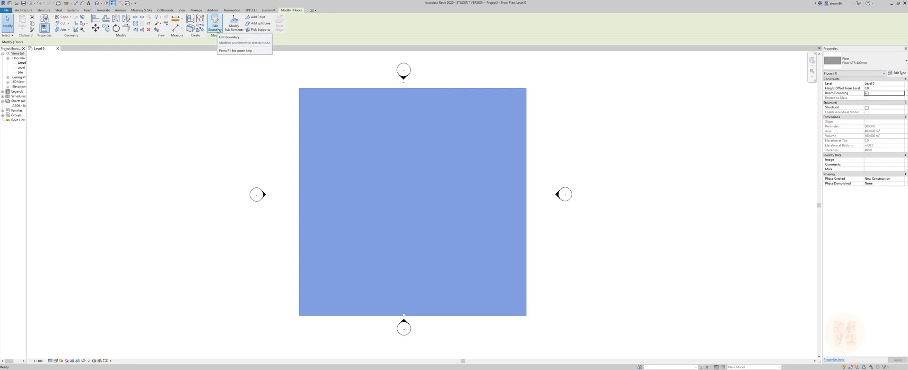
- Widen the Project Browser and open the East elevation view
drag(27, 151, 117, 151)
click(183, 140)
click(7, 87)
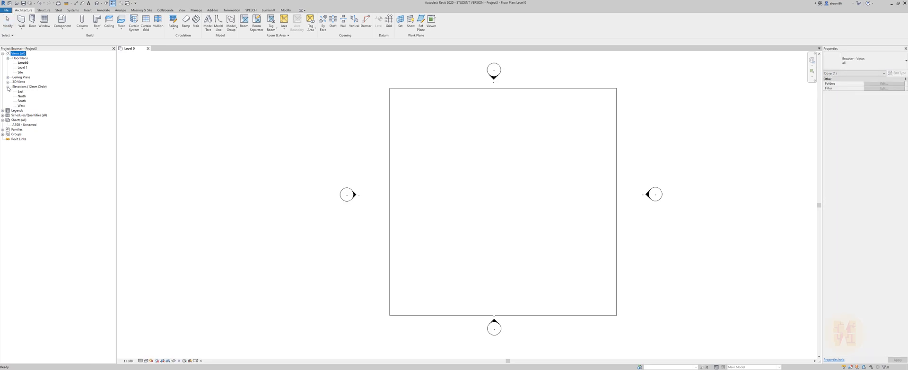
double_click(21, 92)
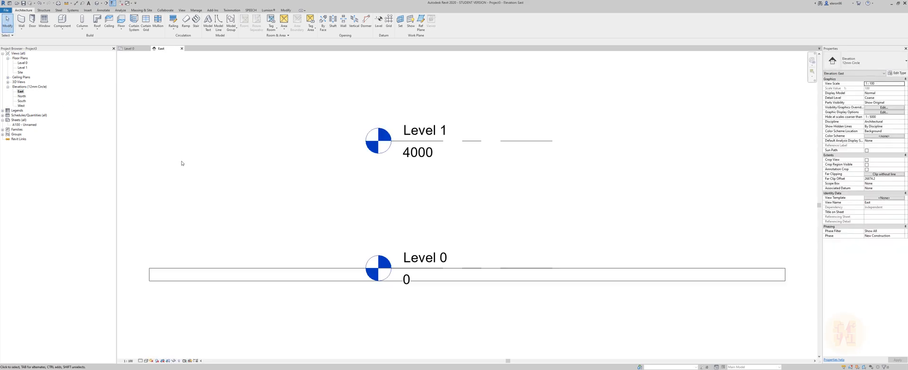
scroll(423, 222, down, 1)
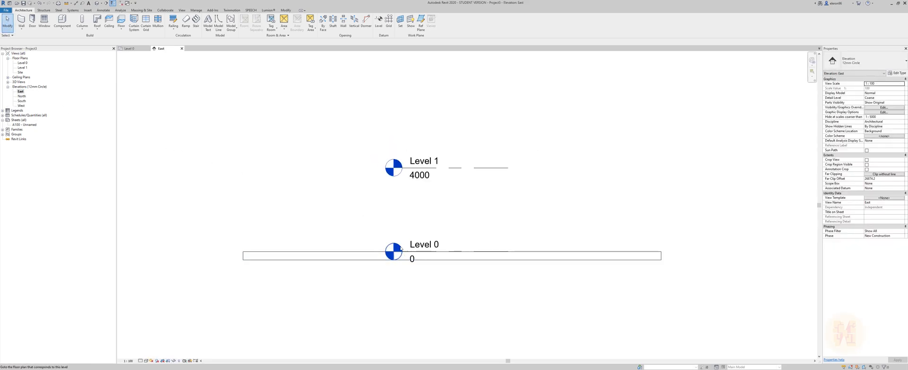
- Extend the Level 0 and Level 1 lines past both ends of the floor slab in the East elevation
click(417, 252)
drag(402, 251, 200, 243)
click(303, 239)
scroll(245, 228, up, 3)
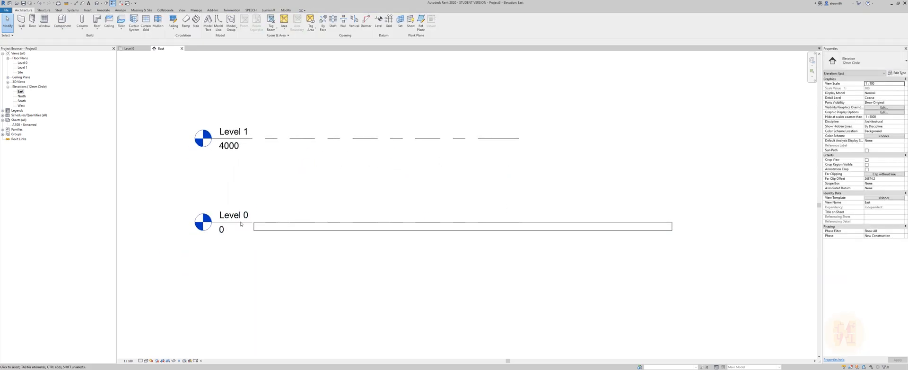
scroll(245, 228, up, 2)
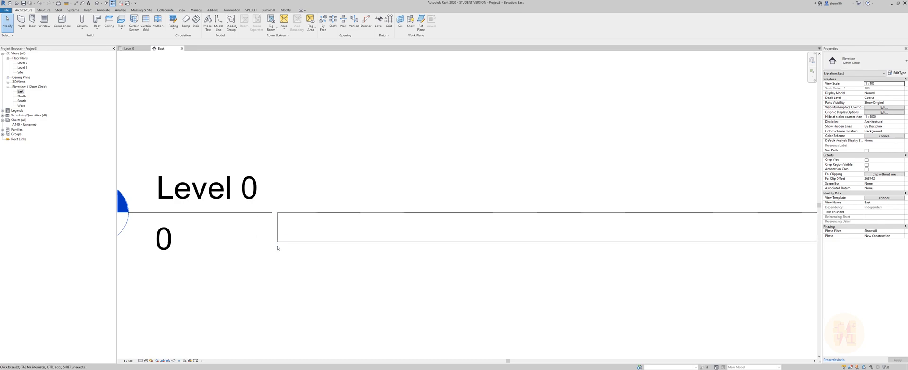
scroll(277, 247, down, 4)
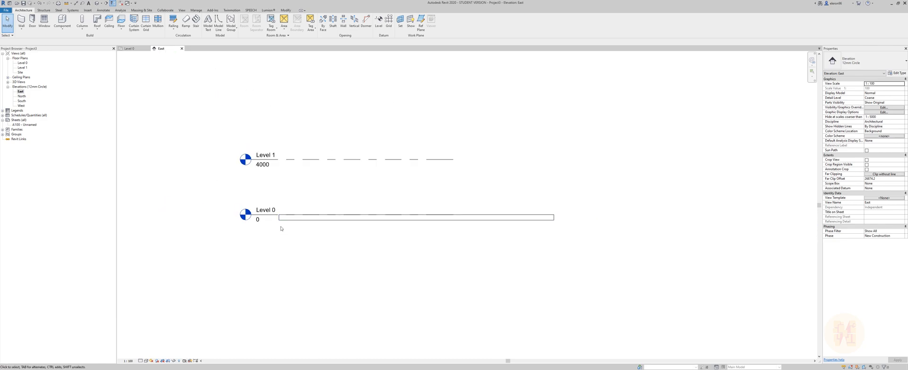
click(440, 160)
drag(453, 160, 562, 169)
click(592, 230)
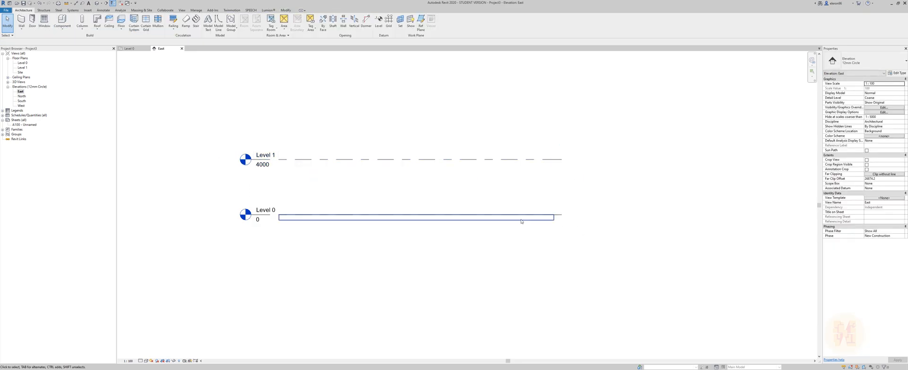
- Return to the Level 0 floor plan and frame the floor slab
click(131, 49)
scroll(416, 195, down, 3)
middle_drag(415, 195, 392, 181)
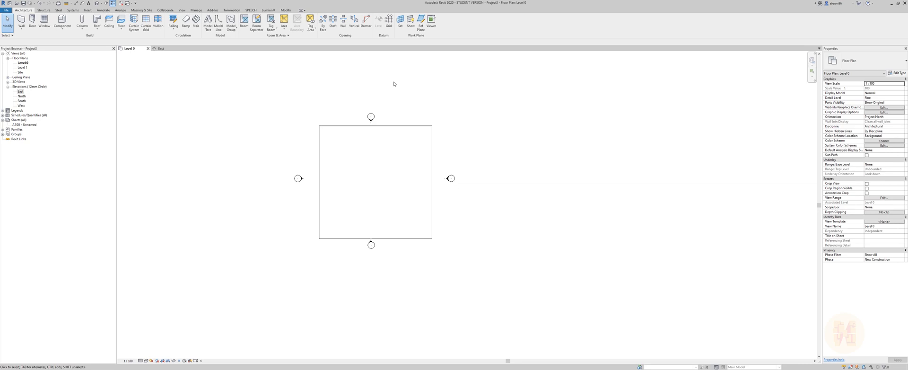
scroll(399, 85, up, 3)
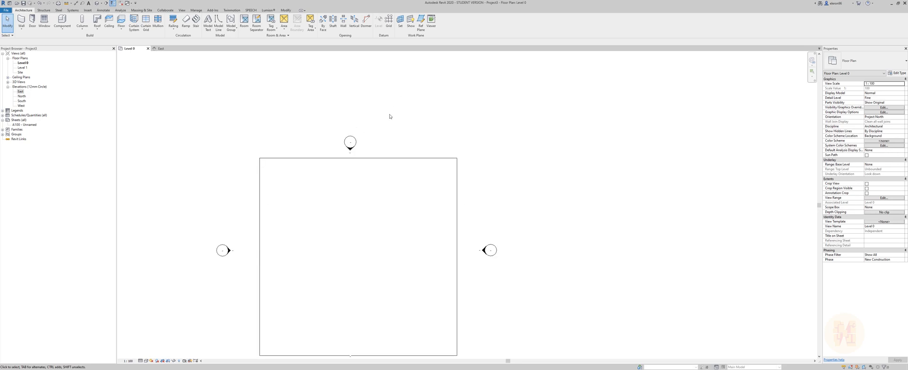
click(82, 21)
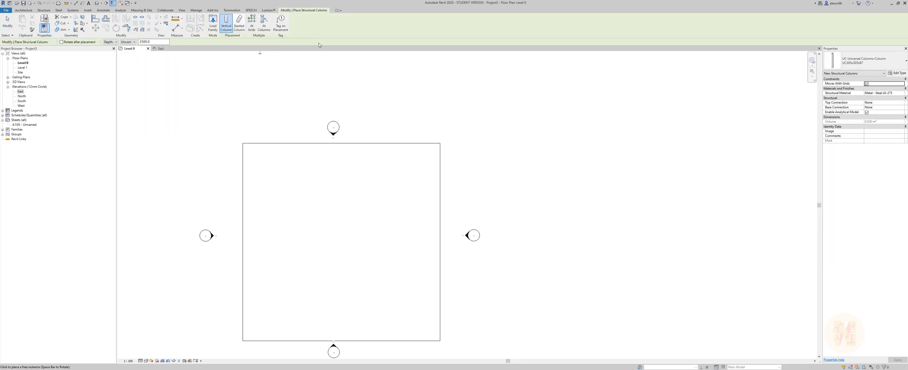
click(852, 61)
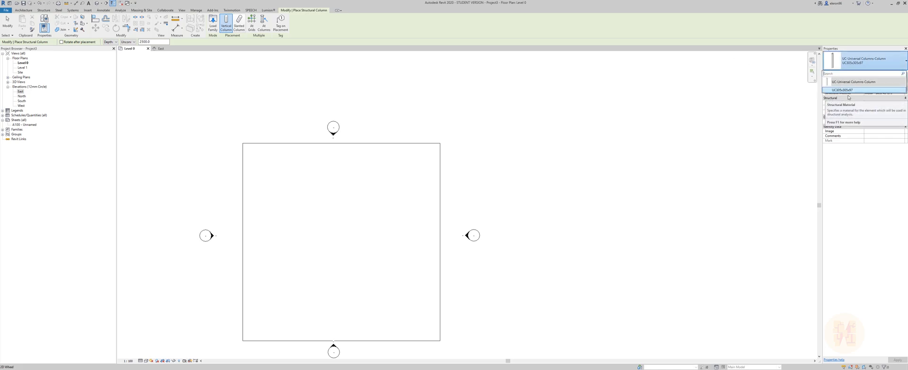
key(Escape)
key(Escape)
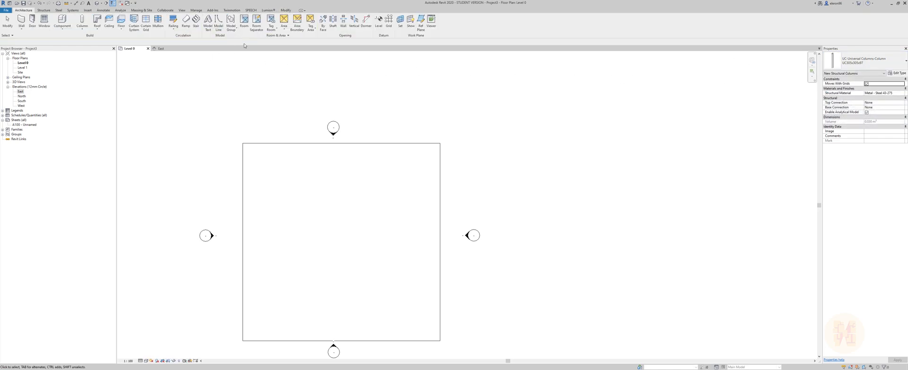
- Place a 600x600mm rectangular architectural column inside the slab near its upper-left corner
click(83, 32)
click(94, 46)
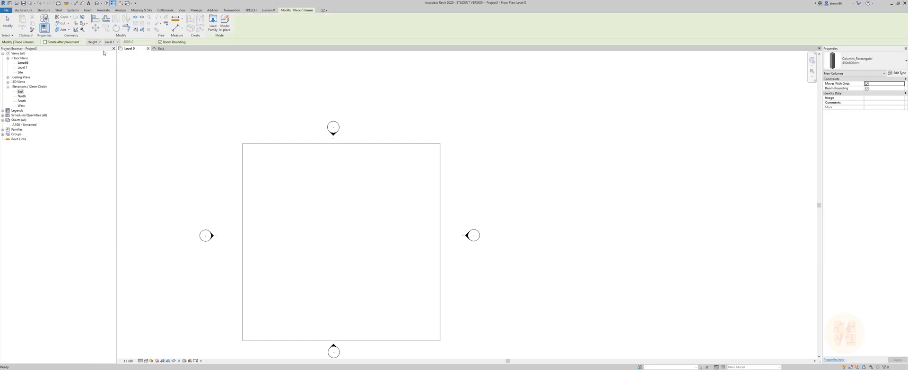
click(872, 66)
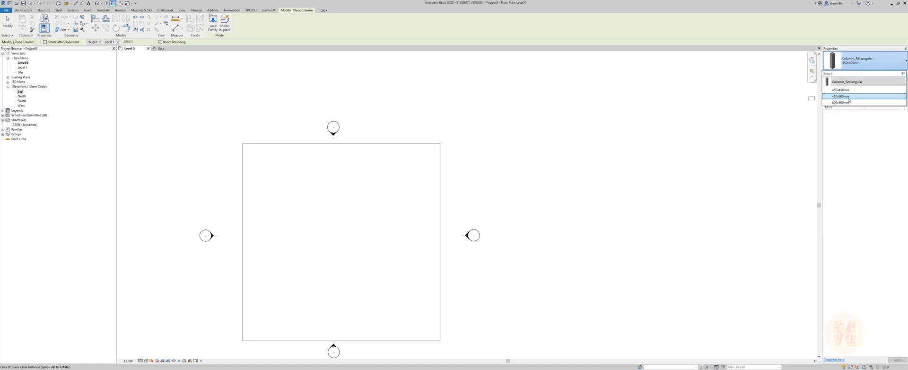
click(846, 102)
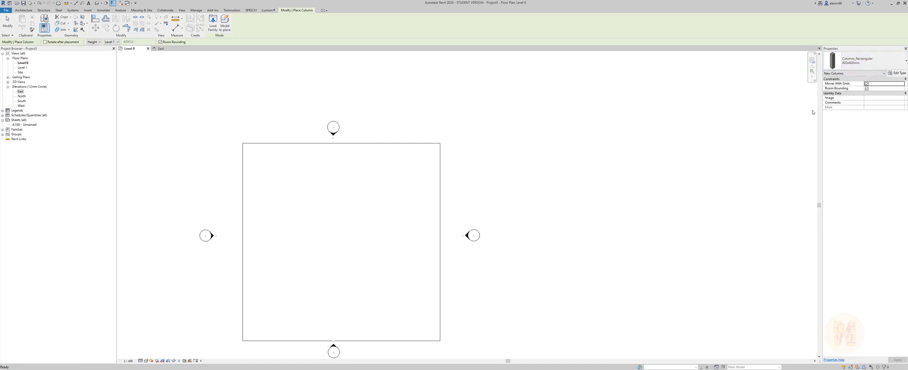
middle_drag(367, 146, 397, 144)
scroll(280, 153, up, 5)
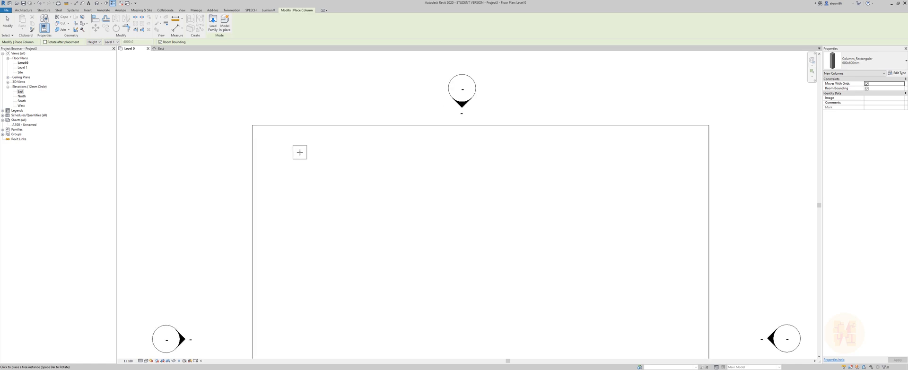
click(297, 158)
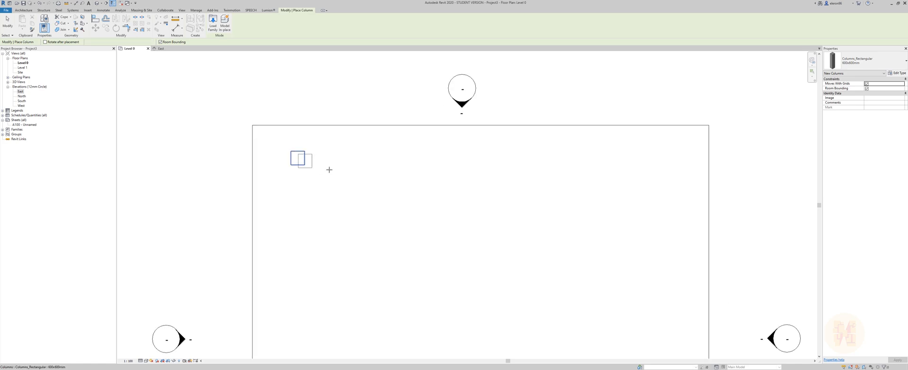
key(Escape)
key(Escape)
- Add an aligned dimension from the slab's upper edge to the column's upper face
click(304, 163)
middle_drag(265, 124, 282, 123)
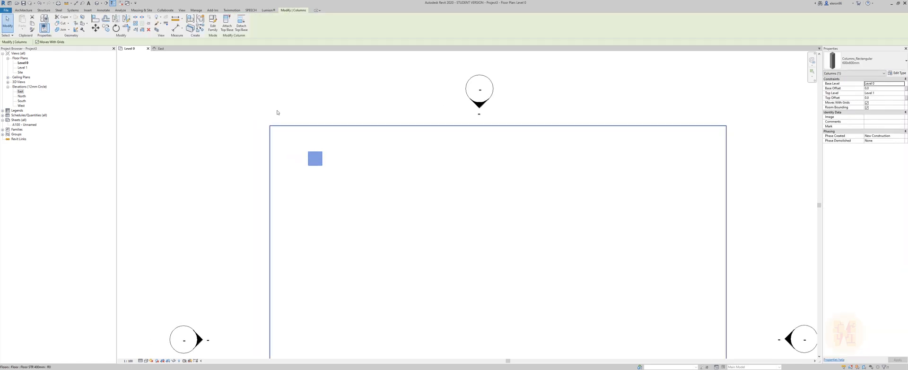
key(i)
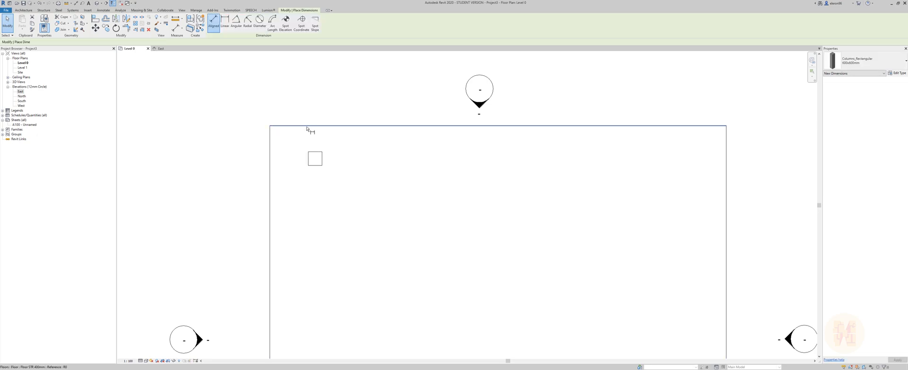
click(310, 126)
click(315, 152)
click(230, 140)
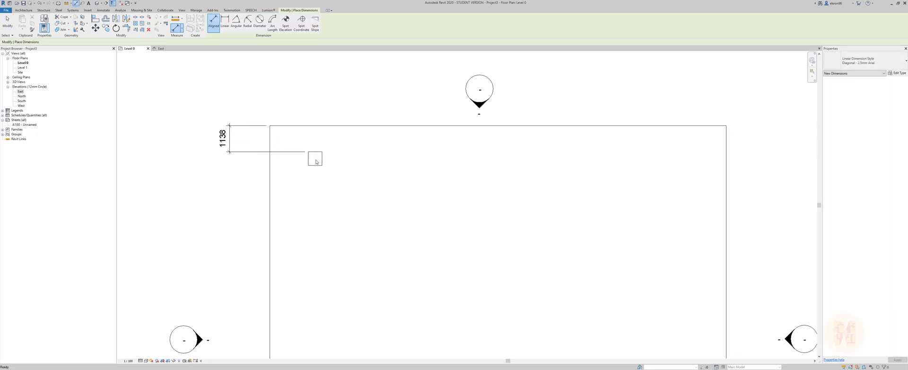
key(Escape)
- Set the column's distance from the slab's upper edge to 1500 mm
click(225, 139)
text(1500)
key(Return)
click(294, 112)
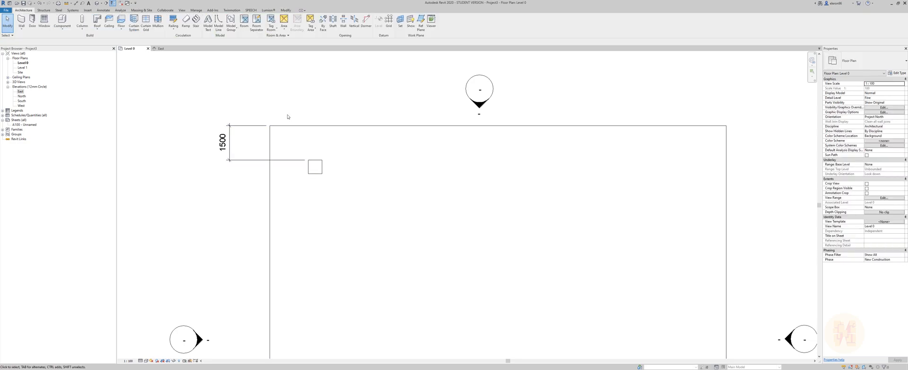
- Copy the column near the slab's upper-left corner 6000 mm horizontally to the right
click(321, 171)
key(c)
key(o)
click(315, 150)
text(6)
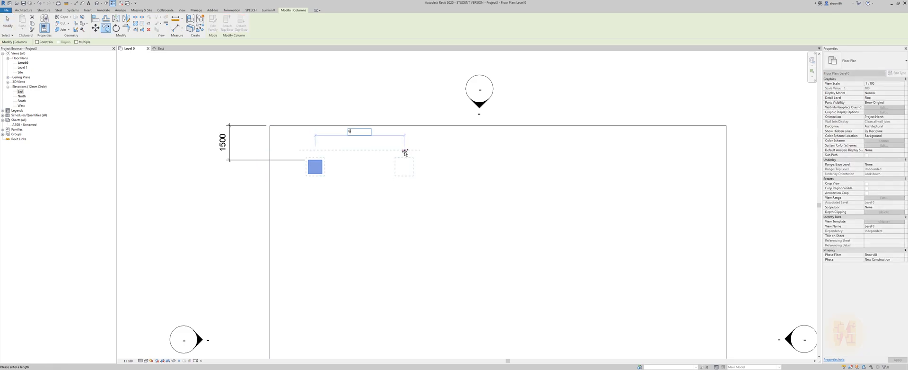
text(000)
key(Return)
key(Escape)
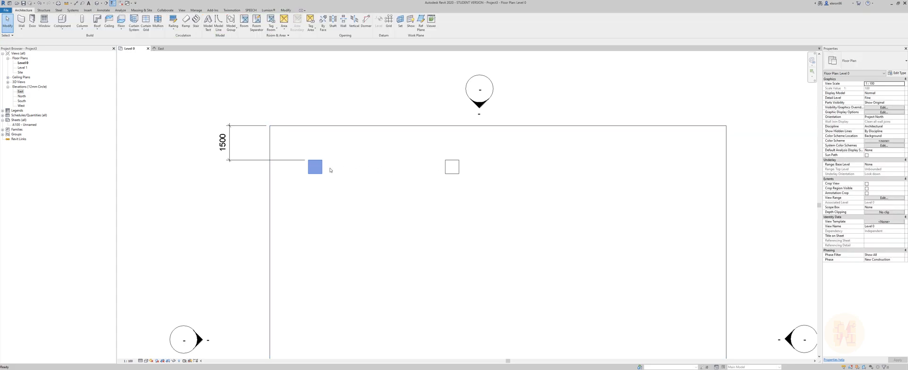
- Copy the second column to the right by the distance from the first column's lower-left corner to the second column's lower-right corner
click(456, 174)
key(c)
key(o)
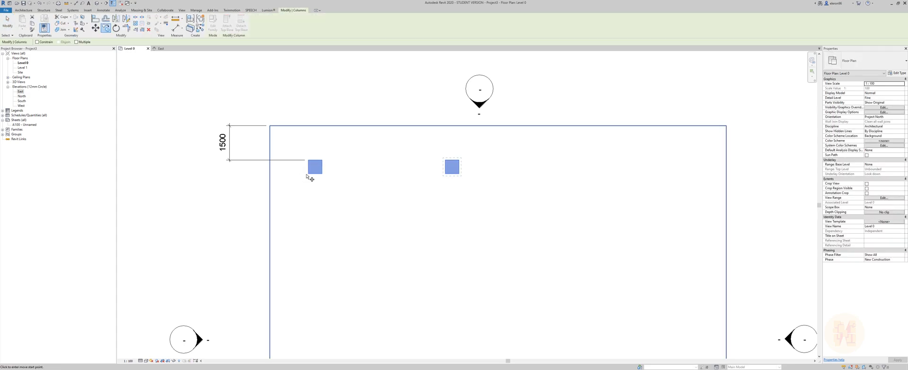
click(309, 173)
click(458, 174)
- Copy the third column to the right by the distance between the lower-right corners of the second and third columns
middle_drag(549, 150, 467, 139)
key(c)
key(o)
click(380, 164)
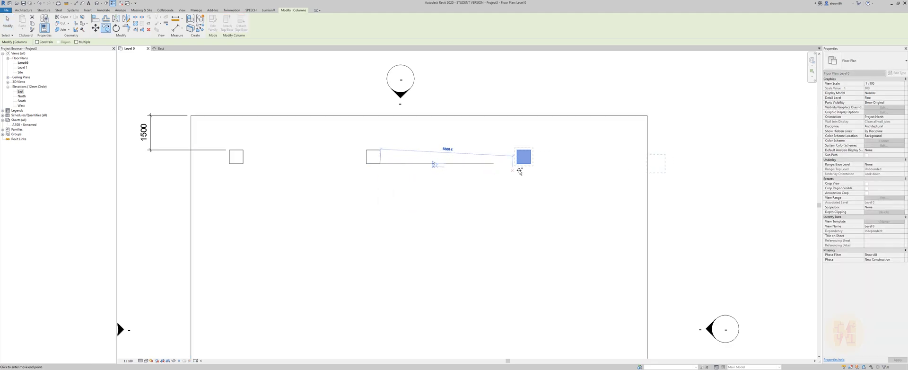
click(532, 164)
- Move all four columns left so the rightmost column's right face meets the slab's right edge
drag(166, 134, 695, 182)
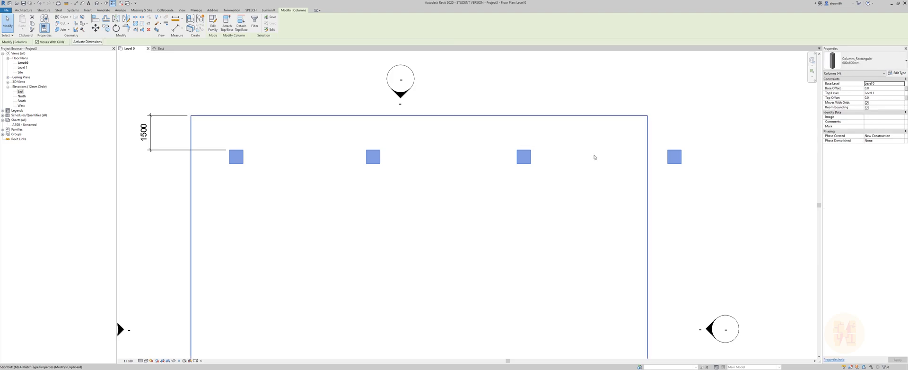
key(m)
key(v)
click(681, 163)
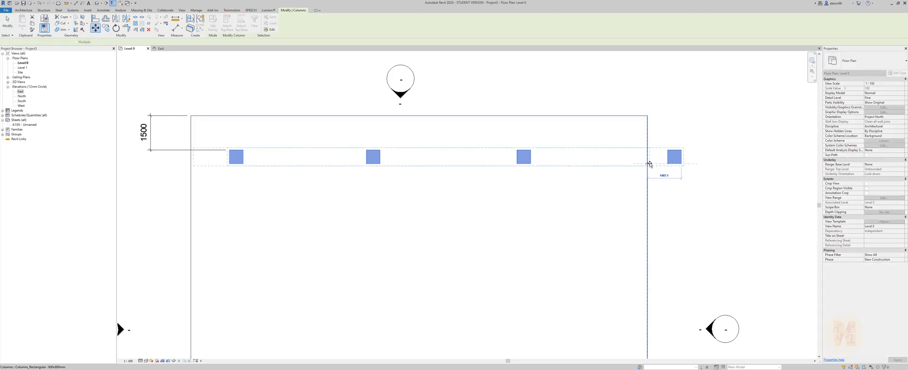
click(648, 164)
- Move the row of four columns right by one column width, bringing the last column's left face to the slab's right edge
drag(166, 130, 681, 179)
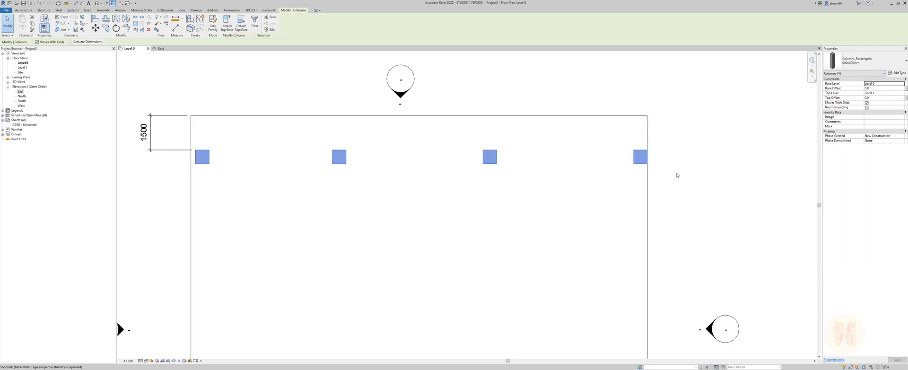
key(Escape)
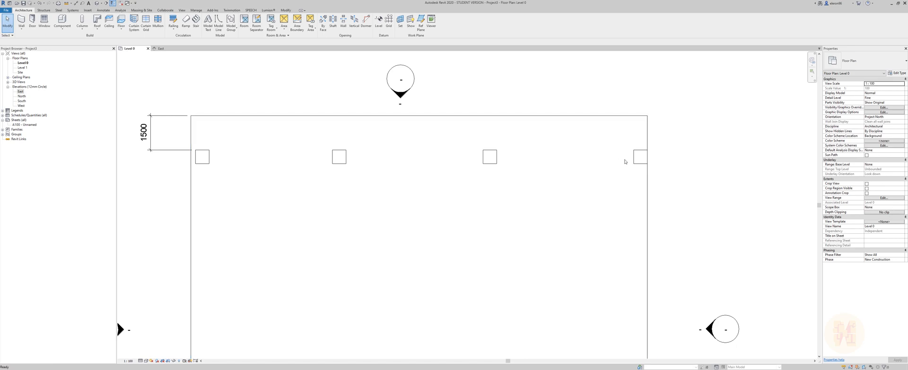
drag(168, 136, 641, 177)
key(m)
key(v)
click(634, 164)
click(647, 163)
key(Escape)
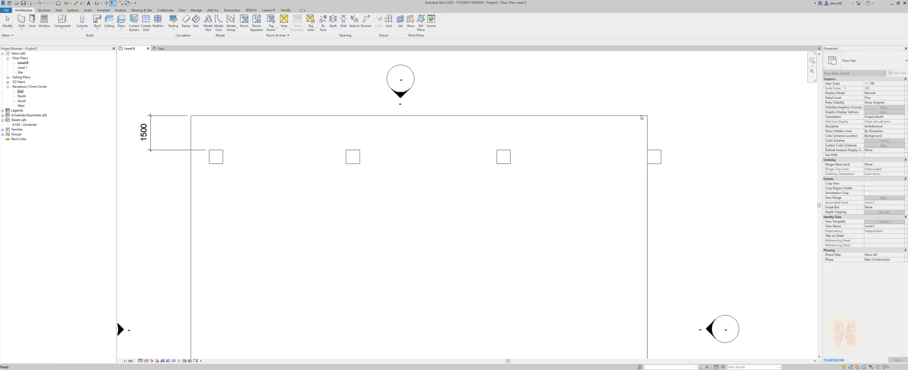
- Delete the rightmost column that lies outside the slab
drag(634, 89, 690, 185)
key(Delete)
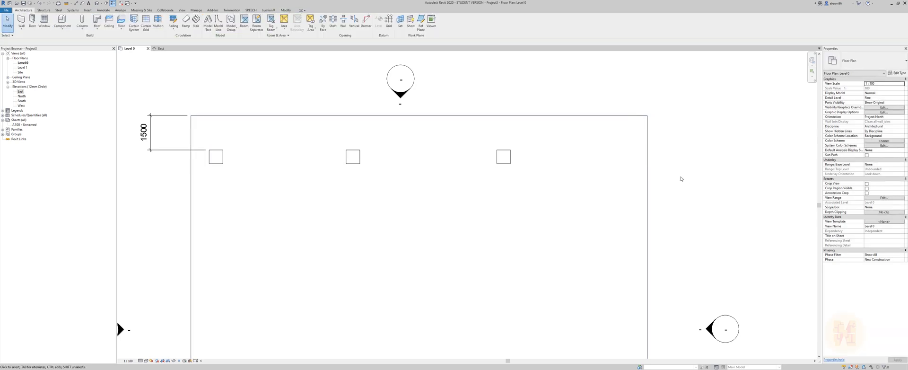
- Mirror the three remaining columns about the slab's diagonal from its upper-right to lower-left corner, keeping the originals
scroll(645, 147, down, 2)
middle_drag(640, 145, 620, 112)
drag(352, 102, 583, 153)
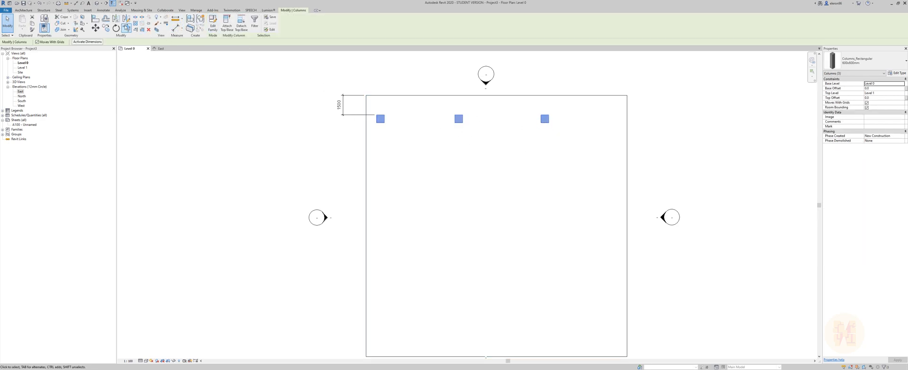
click(125, 19)
click(625, 97)
scroll(617, 104, down, 2)
click(456, 268)
click(663, 150)
middle_drag(664, 150, 569, 159)
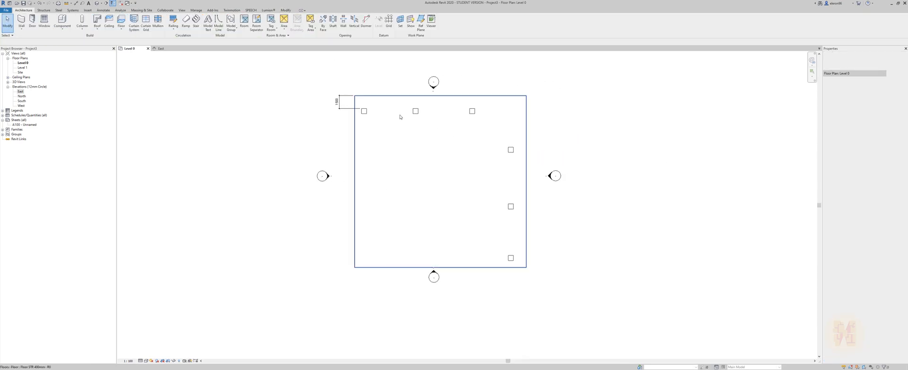
- Copy the uppermost column of the right-hand row straight up to near the slab's upper-right corner
scroll(496, 156, up, 2)
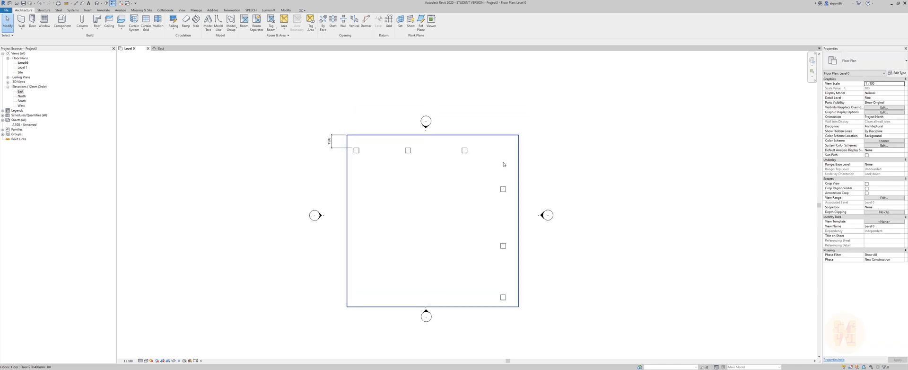
click(502, 200)
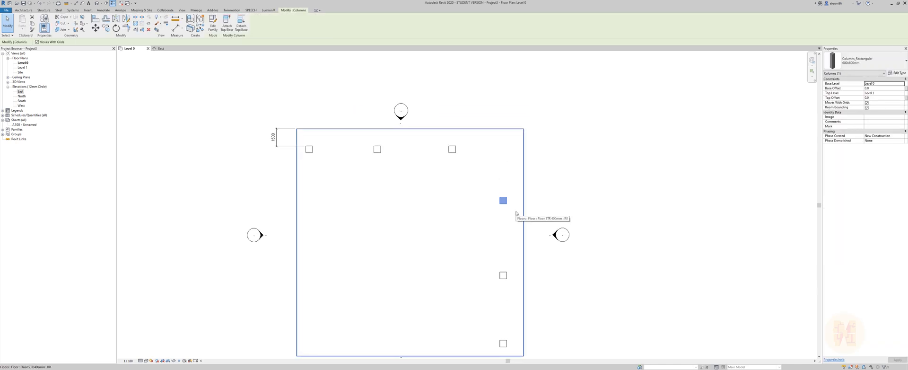
key(c)
key(o)
click(501, 202)
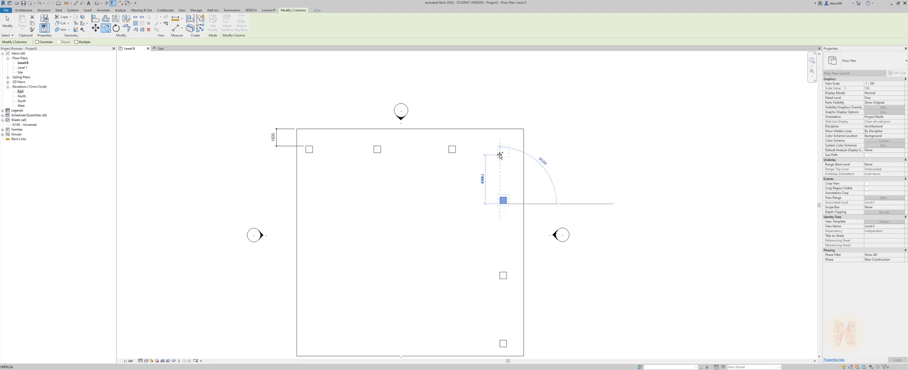
click(501, 153)
key(Escape)
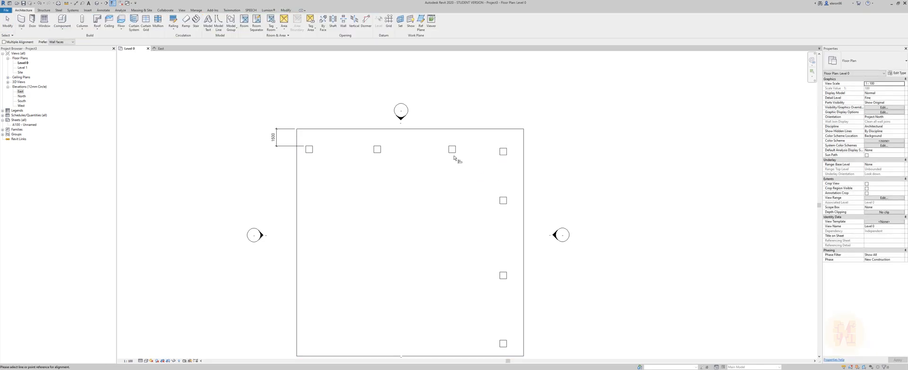
- Align the lower face of the new corner column with the lower faces of the upper column row
key(a)
key(l)
scroll(456, 151, up, 3)
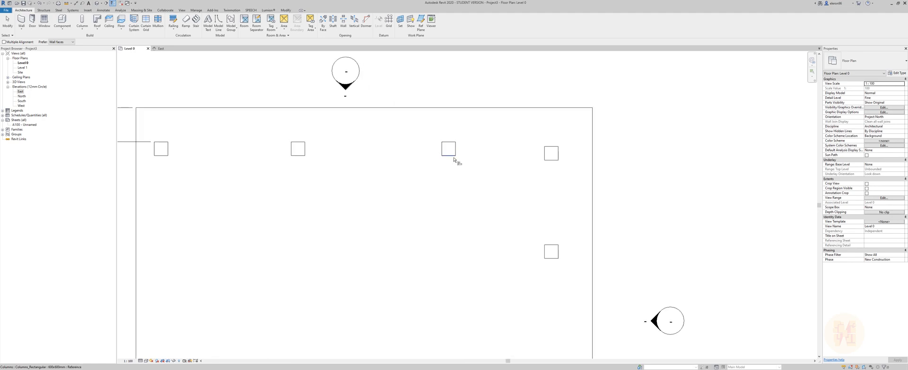
click(554, 165)
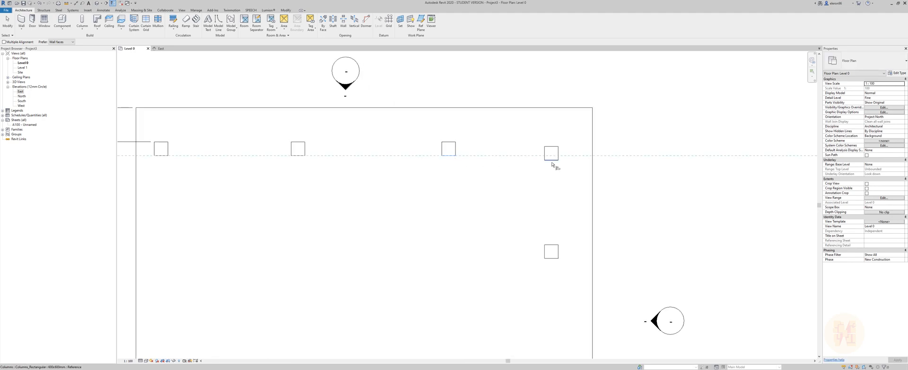
click(548, 249)
key(Escape)
key(Escape)
- Delete the 1500 mm dimension beside the slab's upper-left corner
scroll(539, 169, down, 4)
scroll(422, 152, up, 1)
drag(417, 147, 480, 192)
key(Delete)
middle_drag(485, 132, 339, 89)
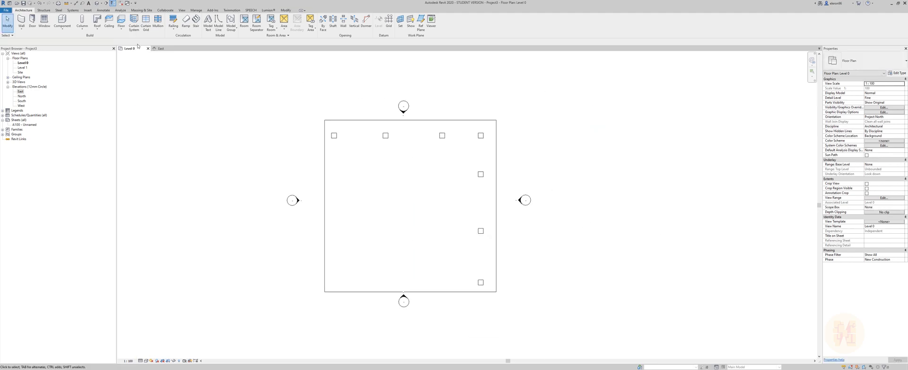
- Open the East elevation and examine how the columns and slab sit relative to Level 0 and Level 1
click(159, 49)
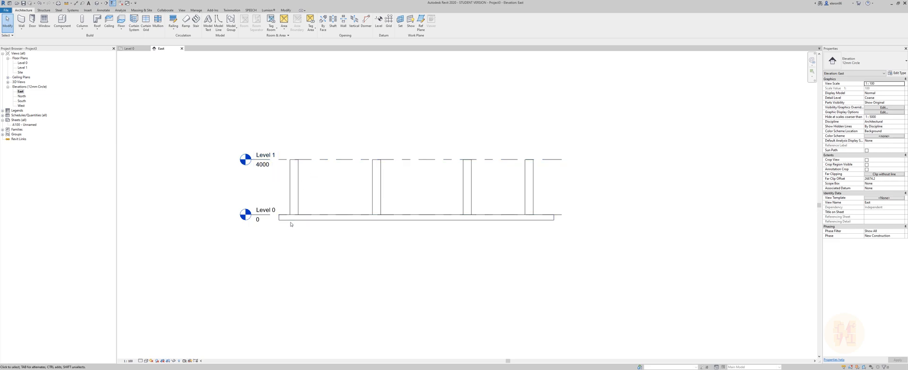
scroll(290, 225, up, 5)
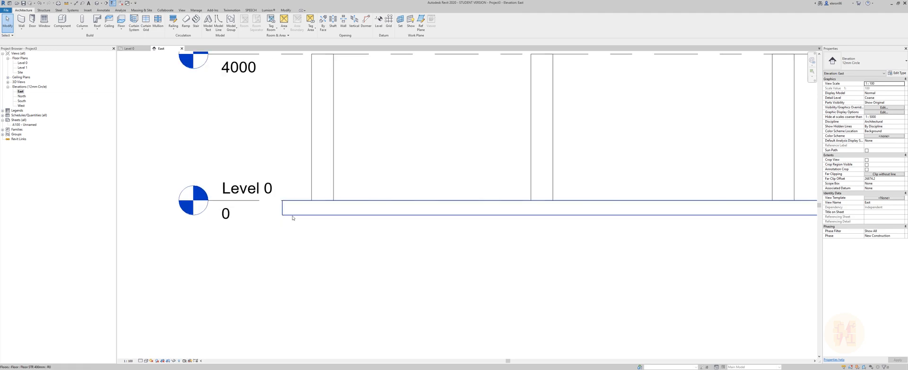
middle_drag(293, 162, 281, 210)
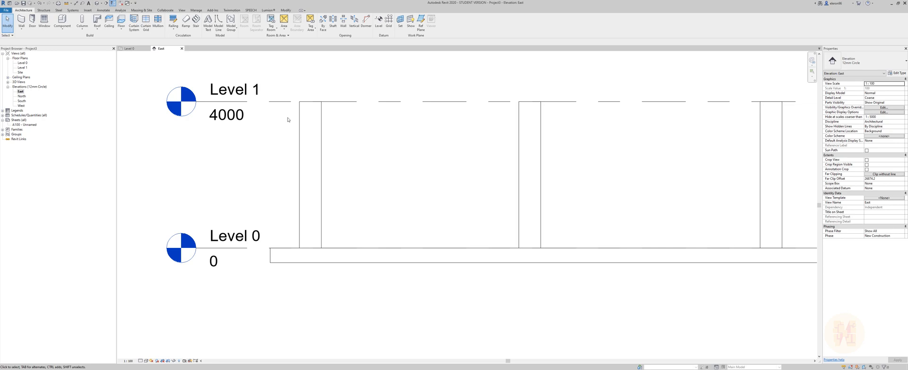
scroll(287, 118, down, 2)
middle_drag(396, 137, 285, 119)
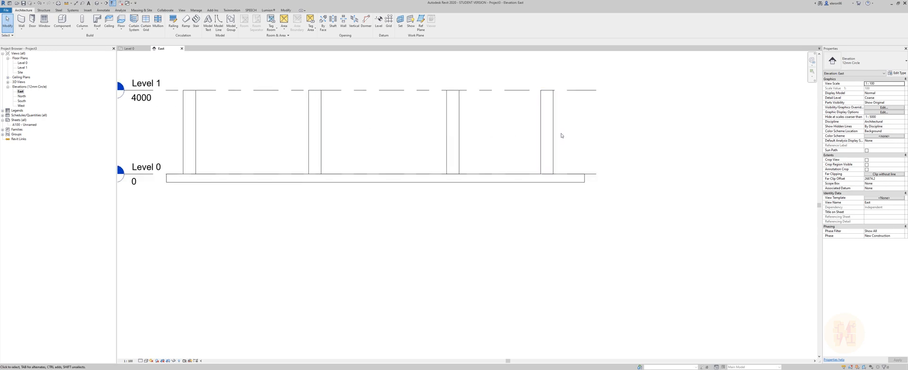
- In the Level 0 plan, give all seven columns a negative top offset so they stop one slab thickness below Level 1
click(131, 48)
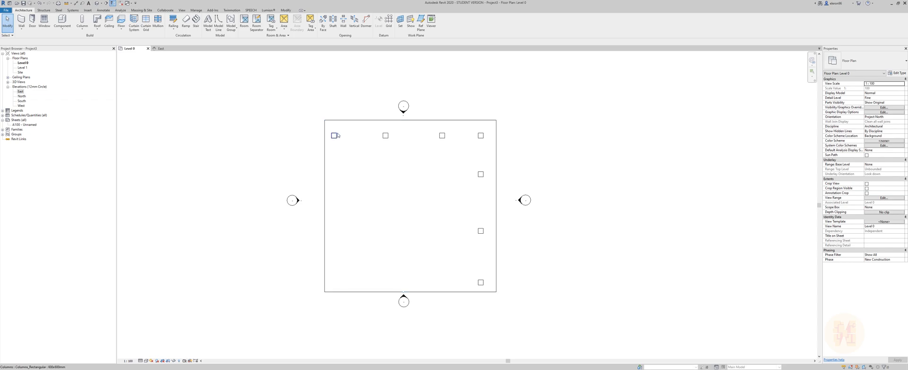
click(334, 136)
ctrl+click(386, 136)
ctrl+click(442, 135)
ctrl+click(480, 135)
ctrl+click(481, 174)
ctrl+click(480, 231)
ctrl+click(481, 282)
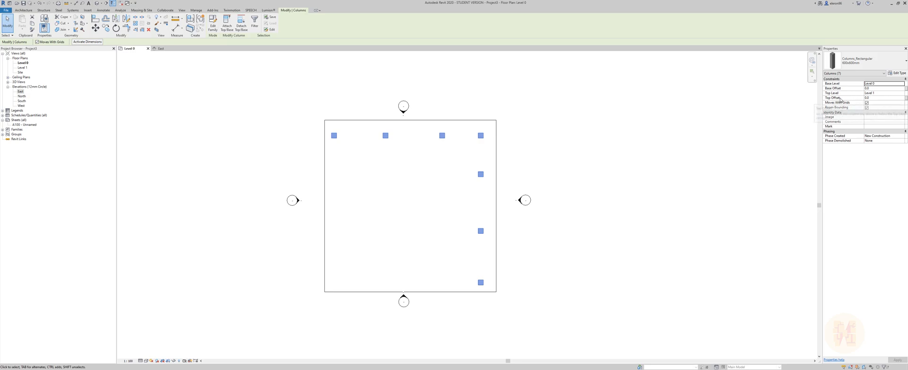
click(873, 99)
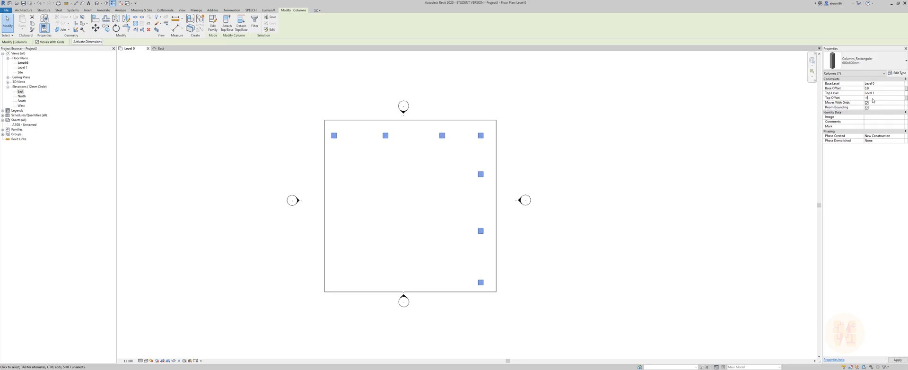
click(751, 138)
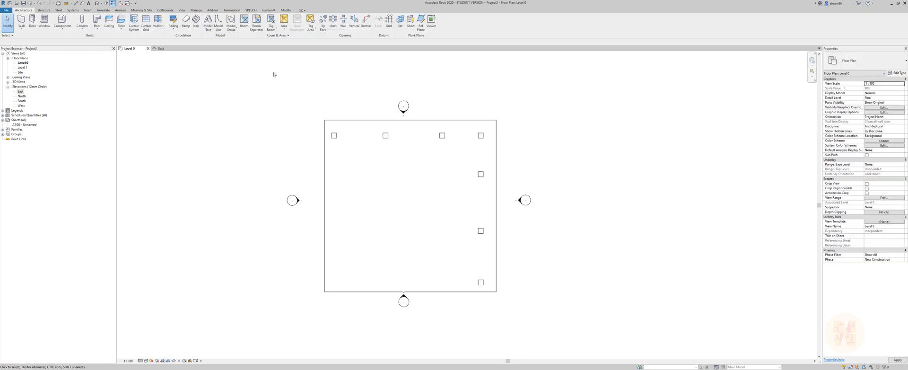
- Check the column tops against Level 1 in the East elevation and return to the Level 0 plan
click(162, 48)
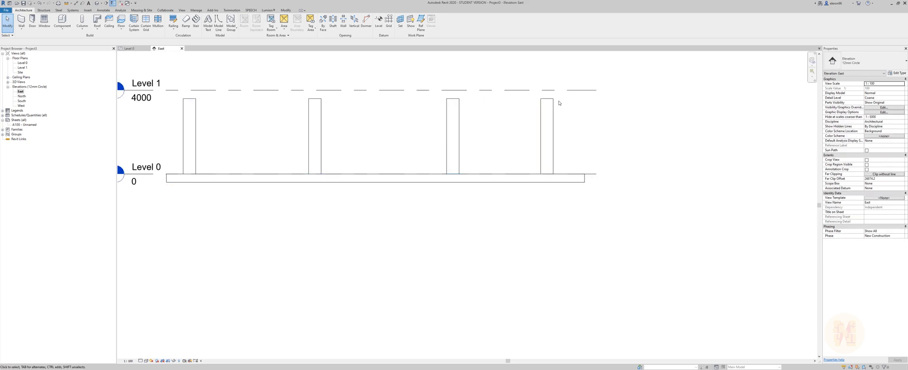
middle_drag(359, 114, 381, 119)
click(134, 49)
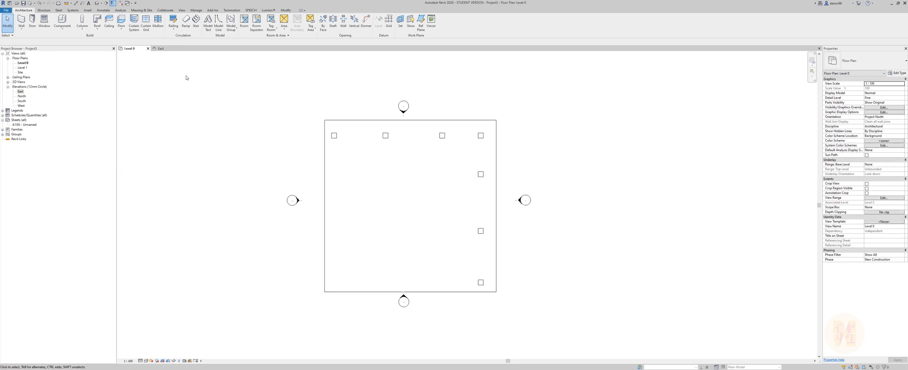
- Start a new wall on Level 0 with the type Curtain_Wall-Exterior_Glazing
middle_drag(475, 187, 420, 178)
key(w)
key(a)
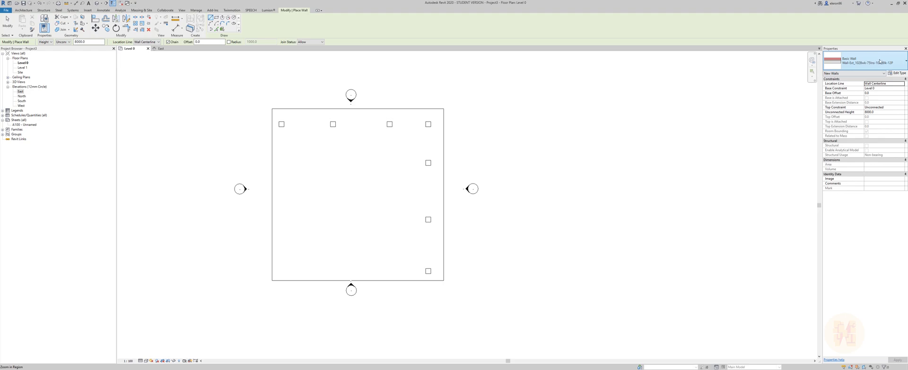
click(861, 60)
scroll(855, 190, down, 3)
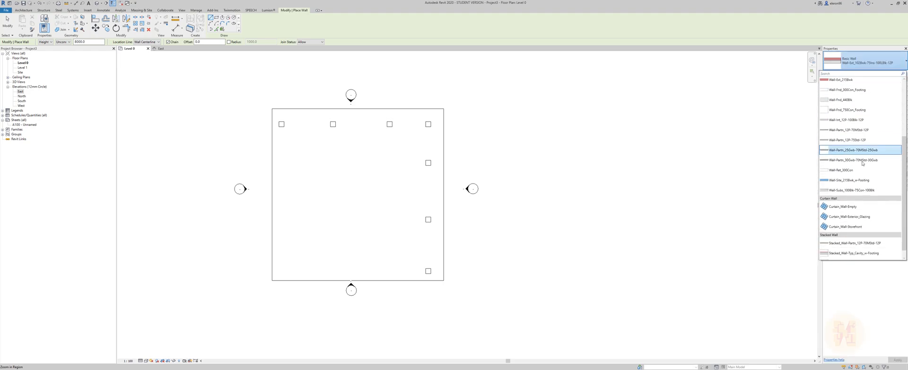
click(854, 213)
- Draw the curtain wall along the slab's upper and right edges, from the upper-left corner through the upper-right to the lower-right corner
scroll(307, 149, up, 4)
middle_drag(299, 156, 293, 139)
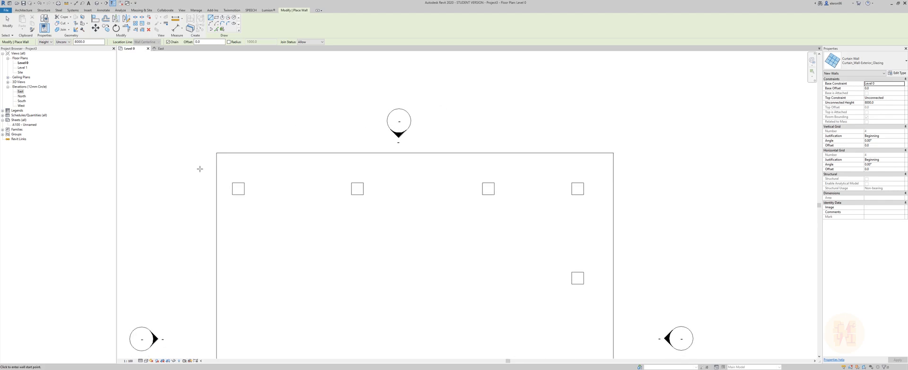
click(217, 153)
middle_drag(613, 154, 454, 136)
click(454, 134)
scroll(471, 125, down, 2)
middle_drag(493, 201, 496, 136)
middle_drag(492, 180, 492, 124)
click(460, 275)
key(Escape)
key(Escape)
- Open the default 3D view and inspect the curtain walls, columns and slab from another angle
middle_drag(479, 146, 543, 247)
scroll(305, 151, up, 3)
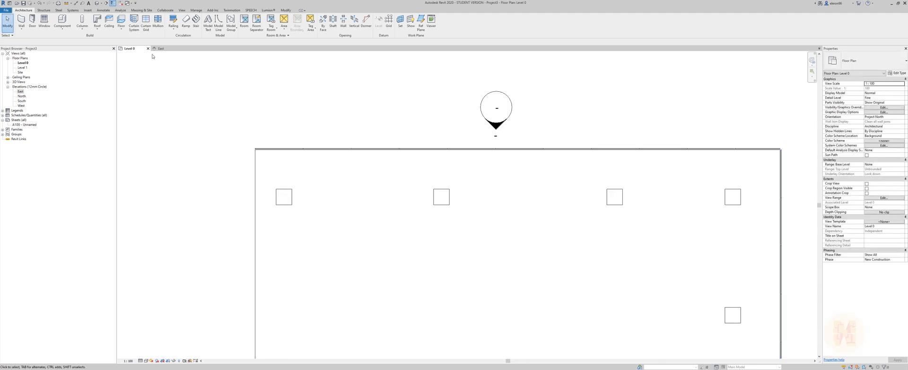
click(96, 3)
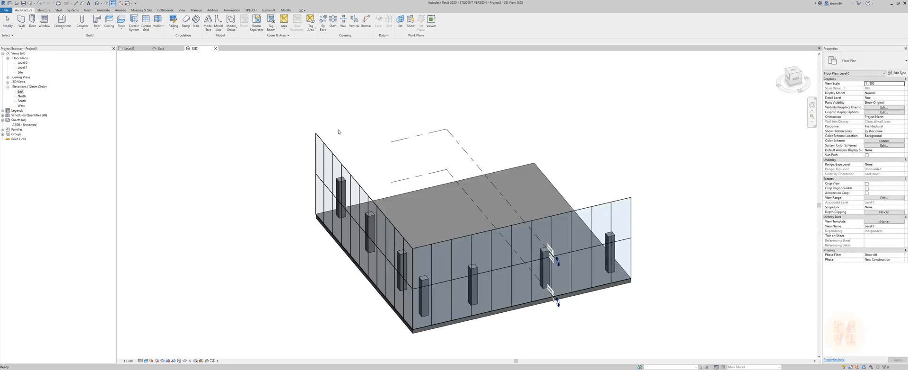
shift+middle_drag(551, 300, 589, 116)
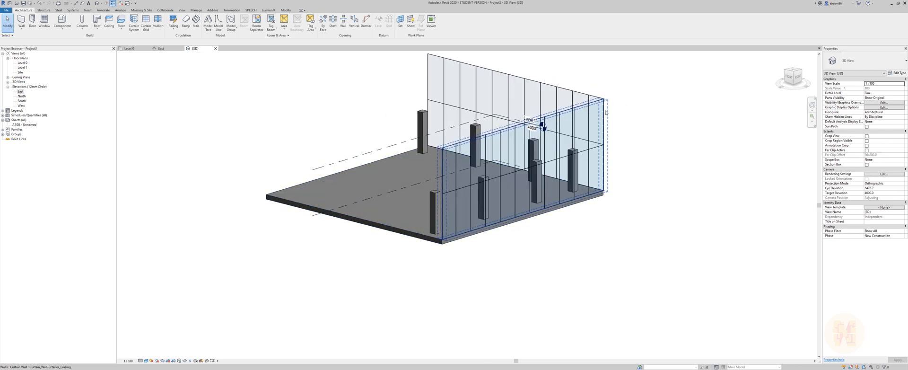
- Duplicate the type of the curtain wall along the slab's right edge as Curtain_Wall-Exterior_Glazing with frame
click(589, 109)
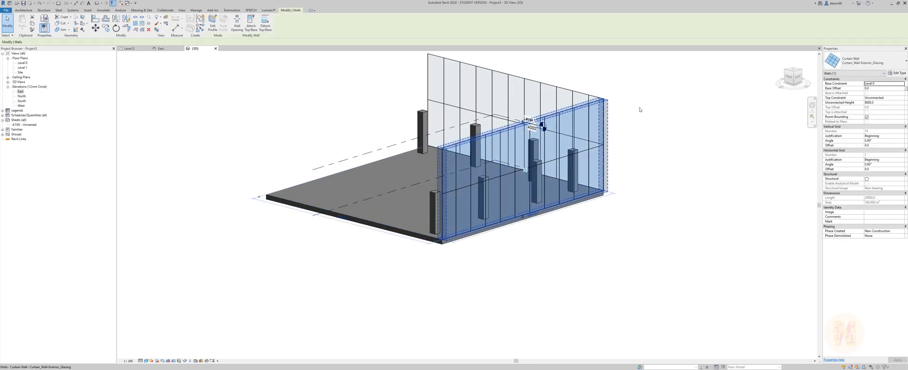
click(892, 75)
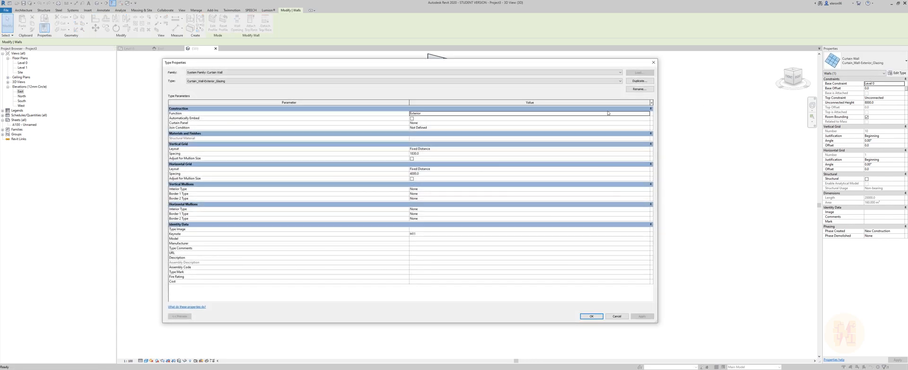
drag(513, 67, 495, 61)
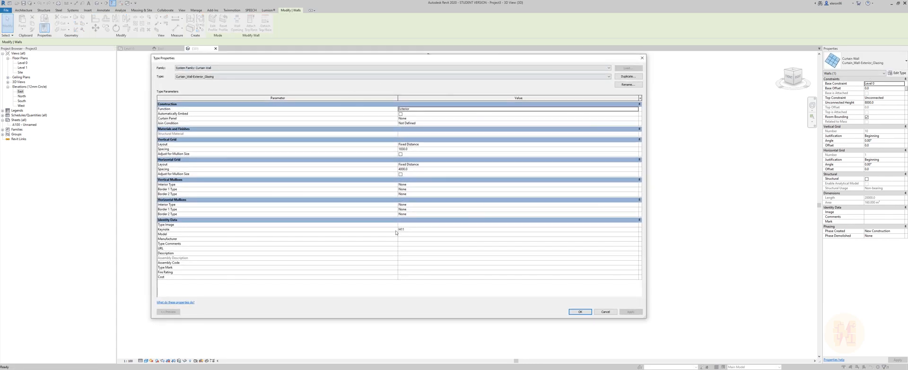
click(625, 77)
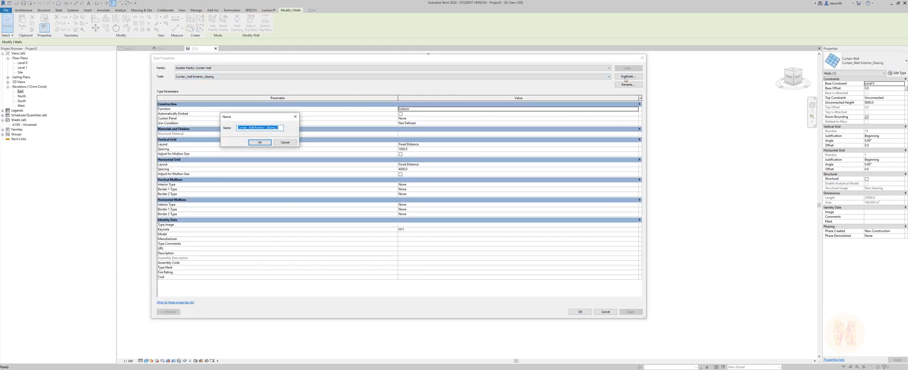
click(282, 128)
click(259, 142)
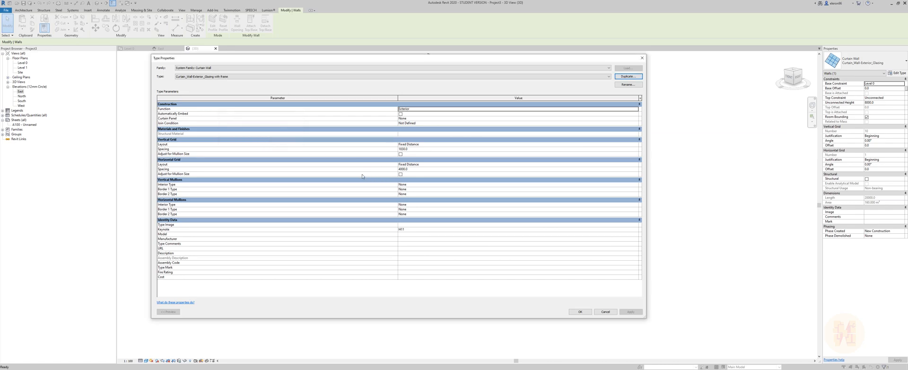
- Assign Rectangular Mullion : 50x150mm to the vertical mullions' interior, border 1 and border 2 types
click(636, 184)
click(636, 185)
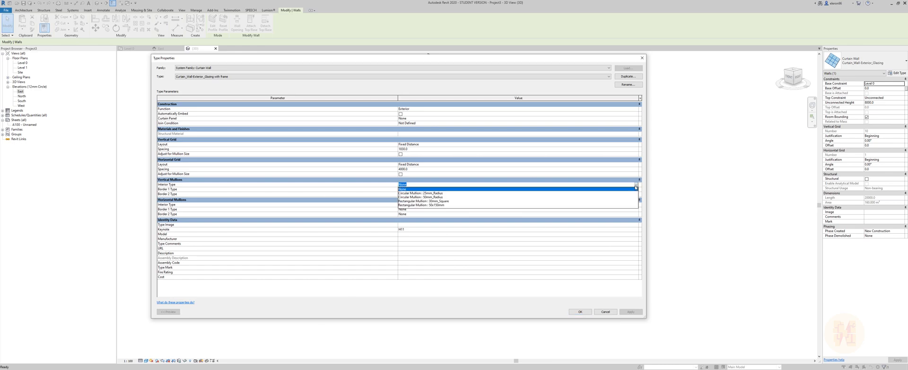
click(433, 205)
click(468, 185)
key(ctrl+c)
click(443, 190)
key(ctrl+v)
click(455, 200)
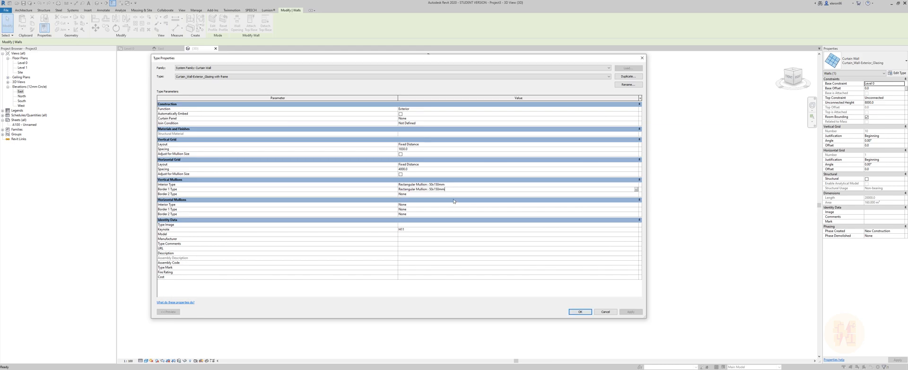
key(ctrl+v)
- Apply the same rectangular mullion to the horizontal interior, border 1 and border 2 types and accept the type properties
click(431, 204)
key(ctrl+v)
click(430, 209)
key(ctrl+v)
click(433, 214)
key(ctrl+v)
click(580, 311)
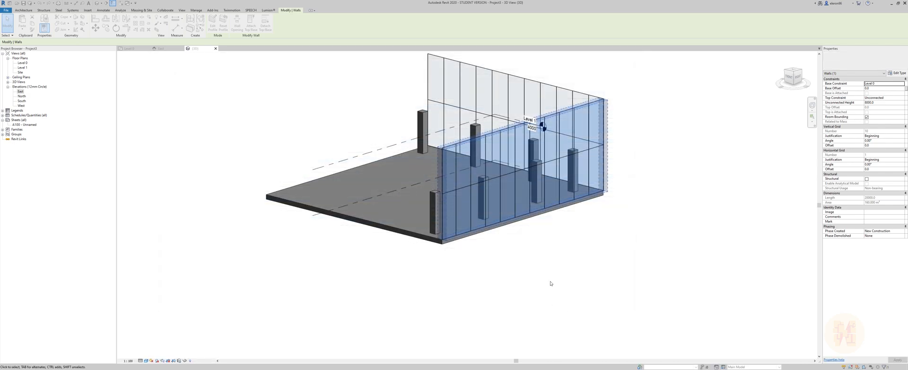
- Inspect the framed curtain wall's base at the slab corner in 3D and check the upper curtain wall in the Level 0 plan
click(533, 251)
shift+middle_drag(533, 251, 525, 228)
scroll(463, 201, up, 5)
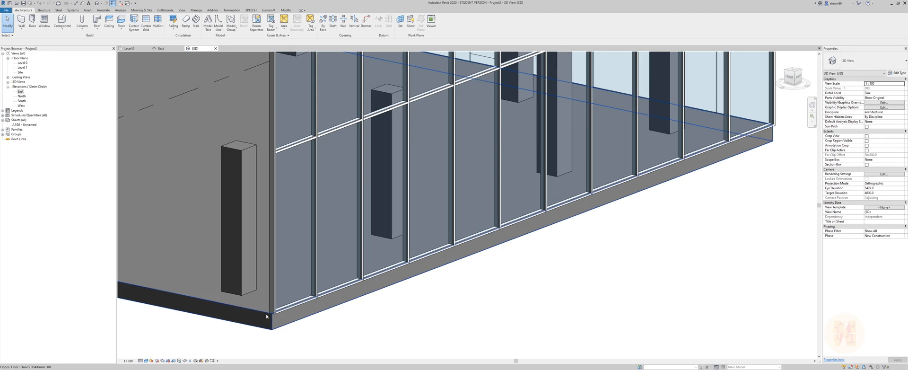
scroll(272, 314, up, 4)
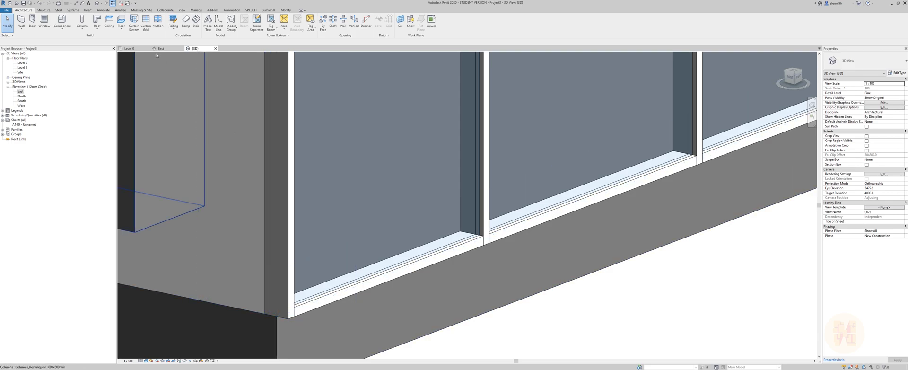
click(129, 48)
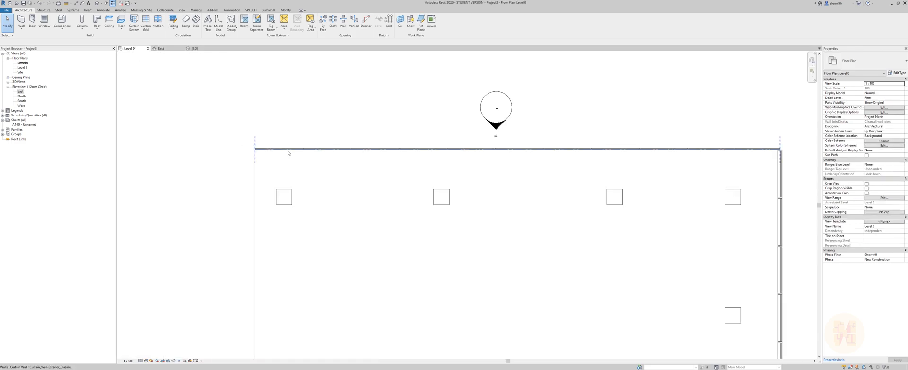
scroll(247, 134, up, 5)
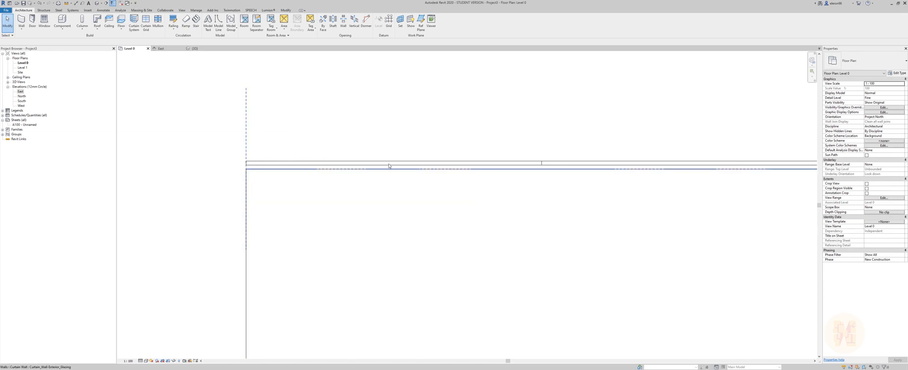
- Set the view depth of the Level 0 plan's view range to Level Below
click(872, 198)
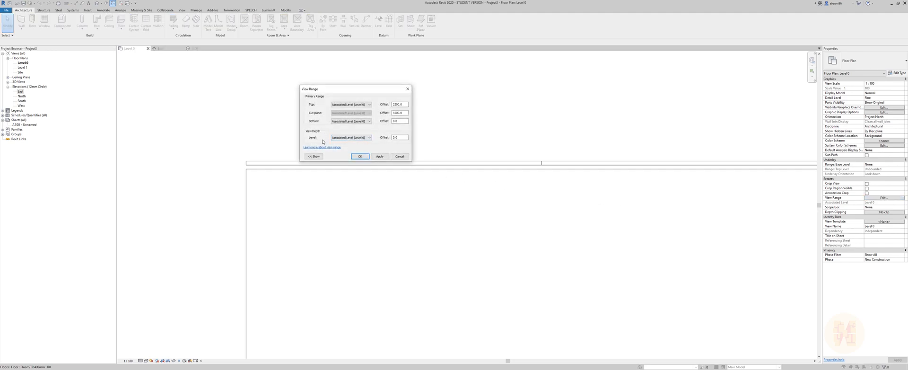
click(344, 140)
click(343, 146)
click(360, 156)
click(267, 167)
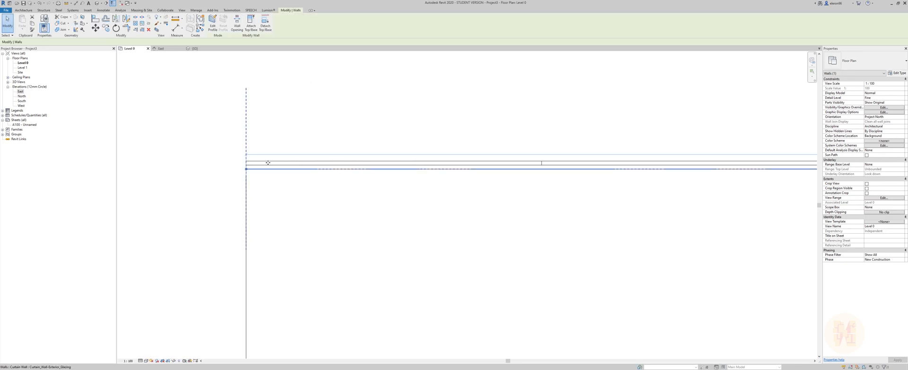
scroll(292, 150, down, 2)
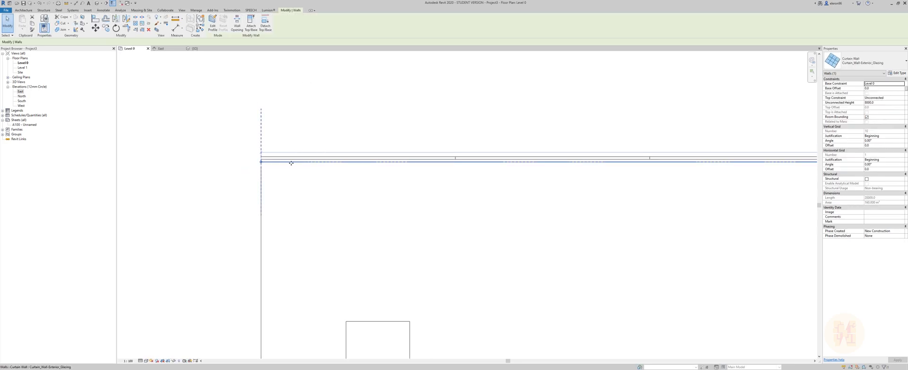
click(303, 138)
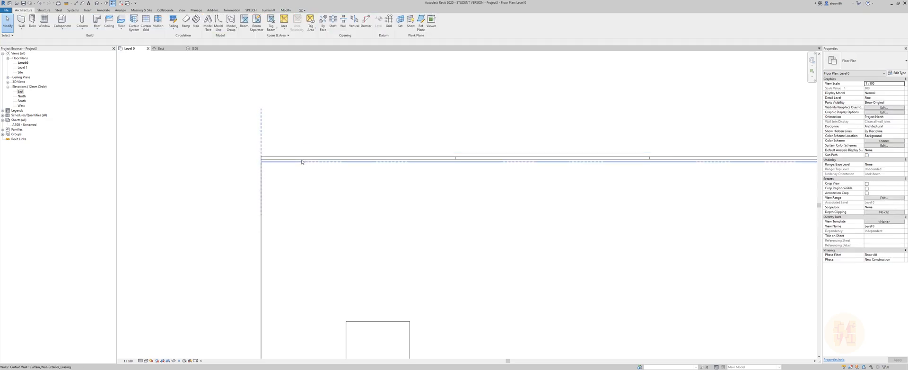
click(302, 160)
key(c)
click(308, 139)
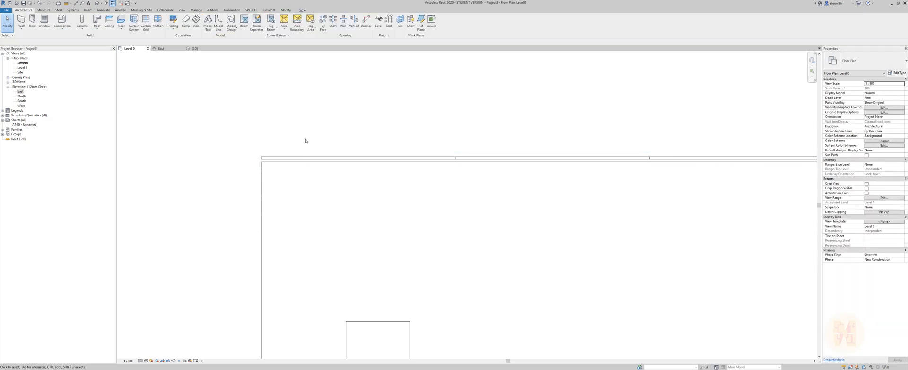
click(287, 159)
key(m)
key(v)
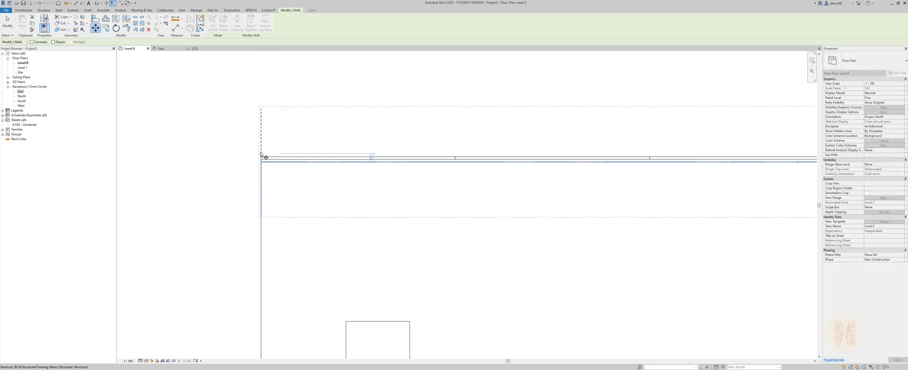
scroll(261, 153, up, 3)
key(Escape)
key(Escape)
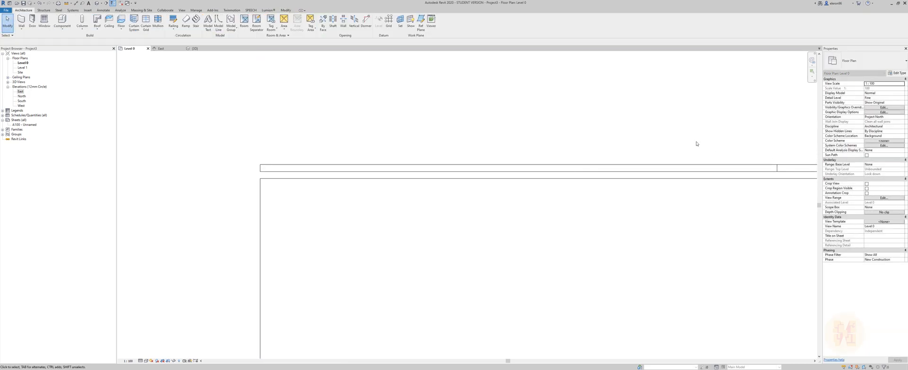
- Change the view depth of the Level 0 plan's view range to Unlimited
click(883, 198)
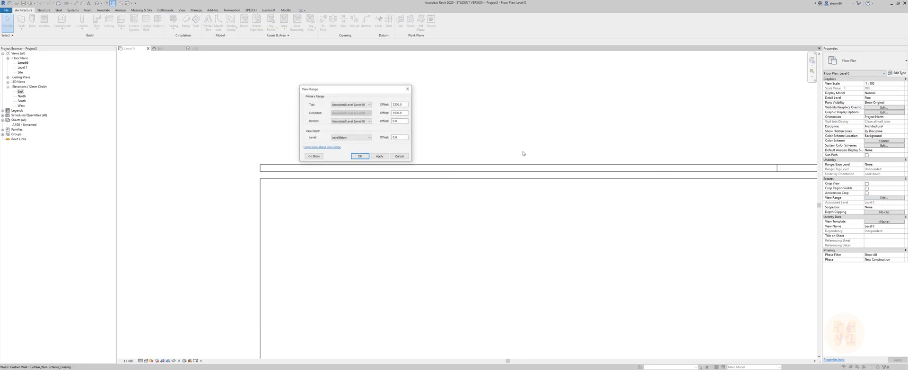
click(359, 139)
click(352, 151)
click(360, 156)
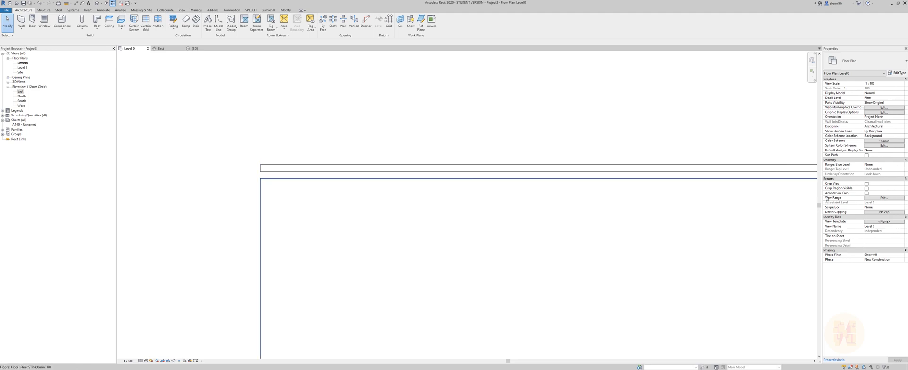
- Set the bottom of the Level 0 view range to Level Below and choose a view depth level that is not above it
click(876, 199)
click(350, 121)
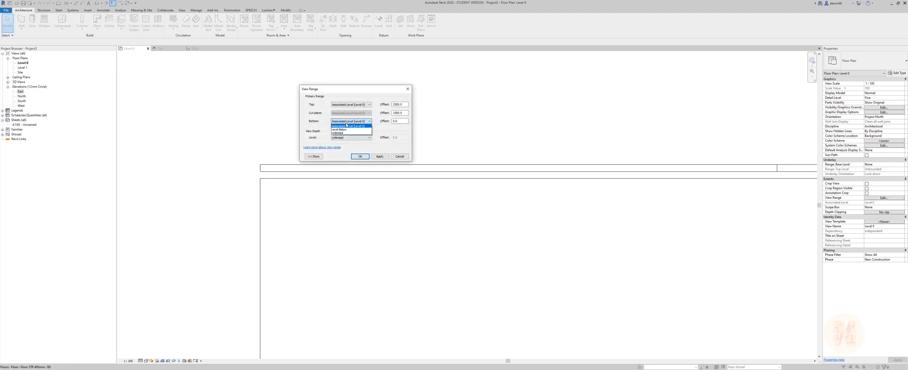
click(337, 129)
click(351, 138)
click(349, 142)
click(360, 156)
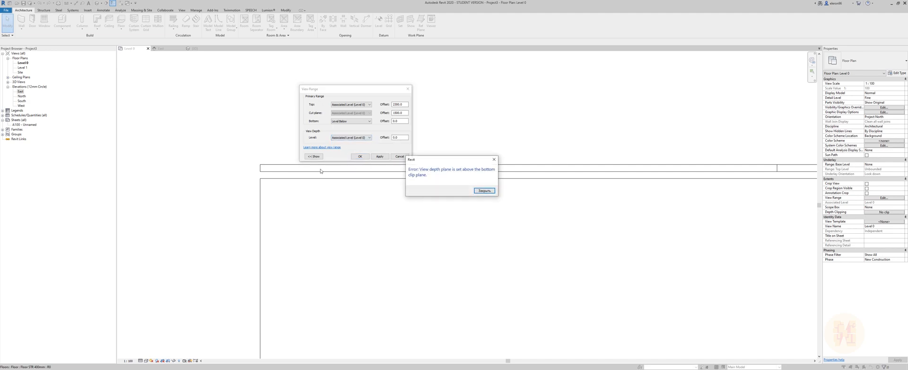
click(477, 191)
click(351, 137)
click(350, 148)
click(360, 157)
- Move the framed curtain wall on the slab's right edge inward by the full depth of its mullions
click(285, 177)
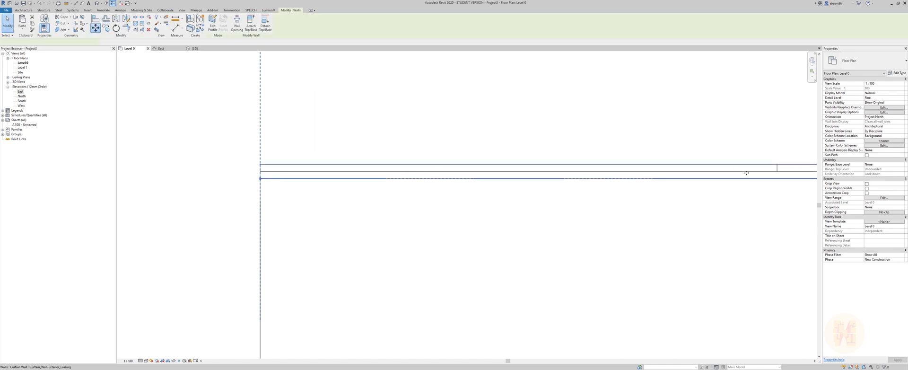
scroll(550, 190, down, 8)
middle_drag(531, 205, 251, 174)
middle_drag(591, 196, 391, 191)
key(Escape)
scroll(556, 162, up, 8)
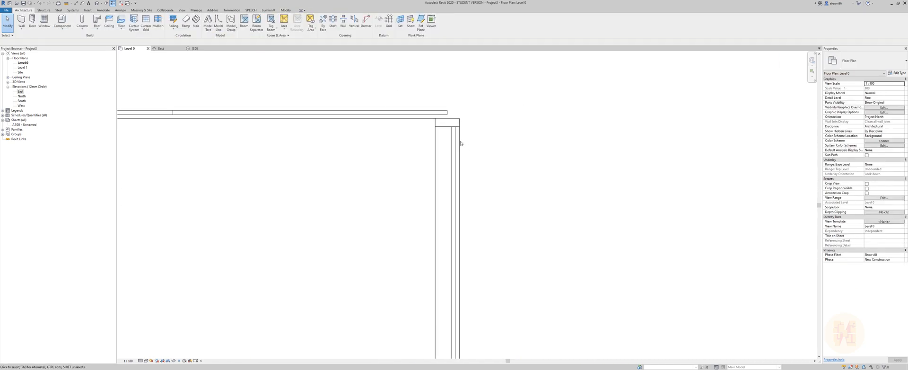
click(452, 140)
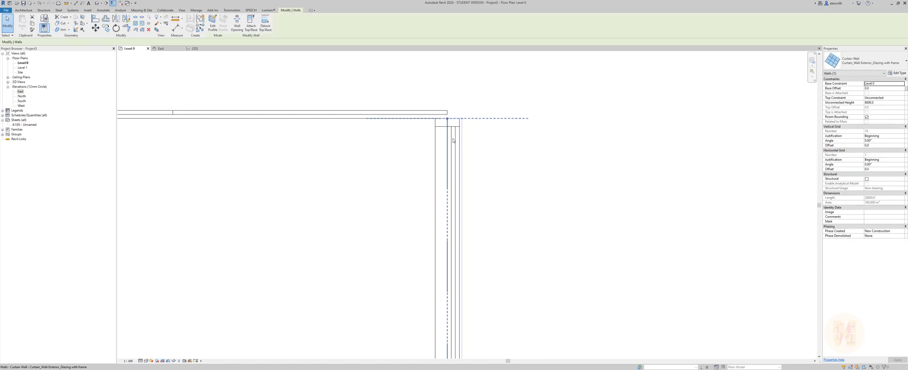
key(m)
key(v)
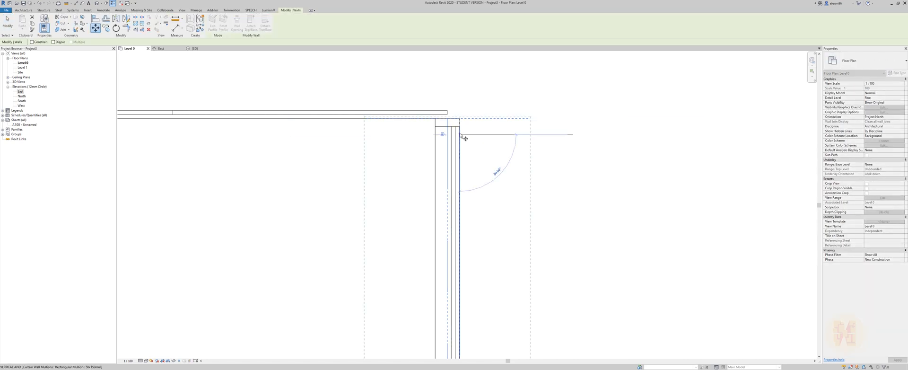
click(435, 135)
click(465, 142)
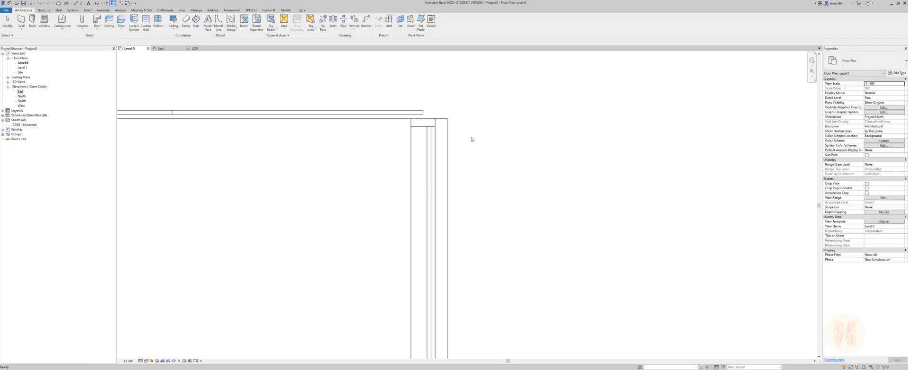
- Change the curtain wall along the slab's upper edge to the type Curtain_Wall-Exterior_Glazing with frame
click(372, 112)
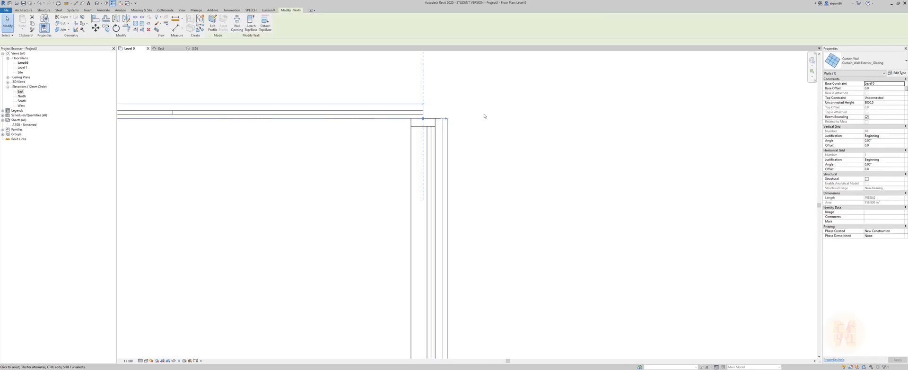
click(852, 61)
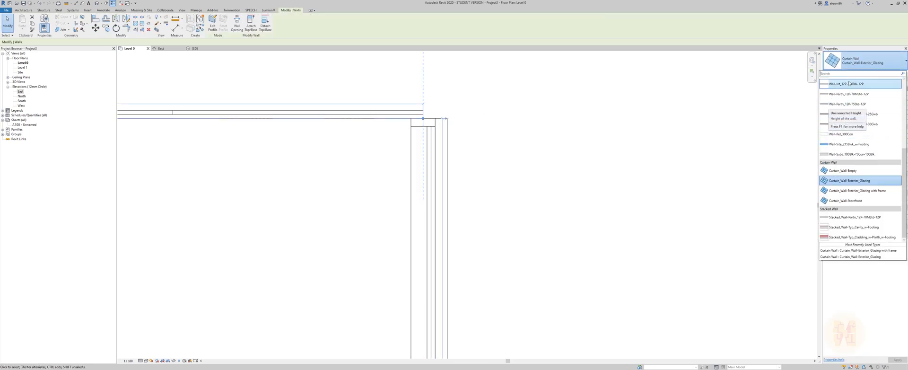
click(841, 190)
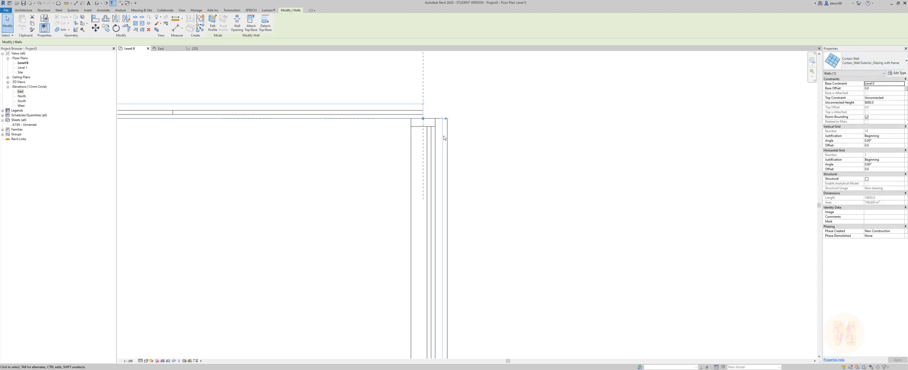
click(483, 124)
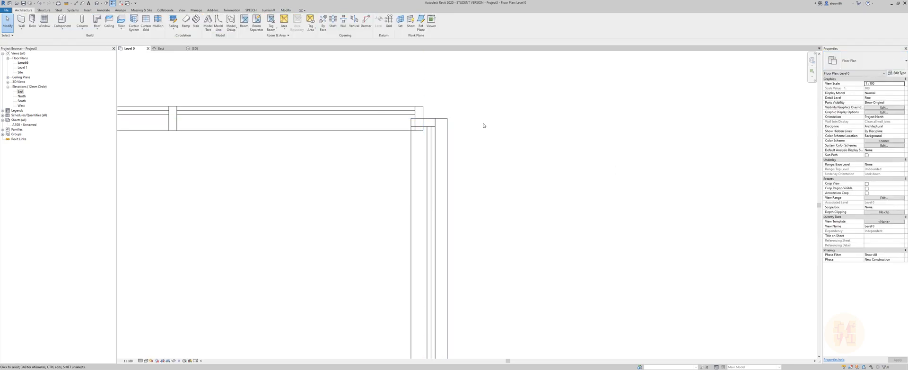
- Move the framed curtain wall along the slab's upper edge inward, bringing its outer mullion face closer to the slab edge
click(360, 119)
key(m)
key(v)
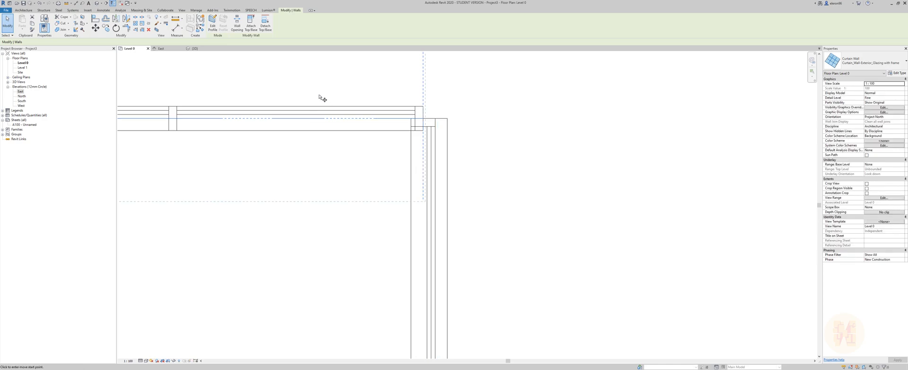
click(313, 115)
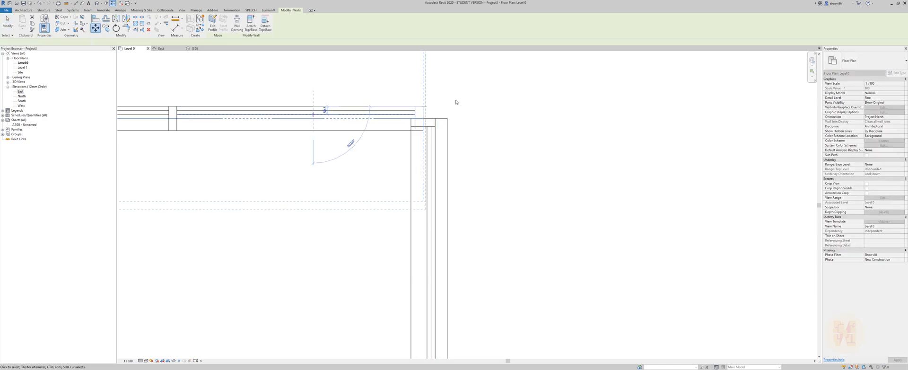
click(476, 103)
click(355, 114)
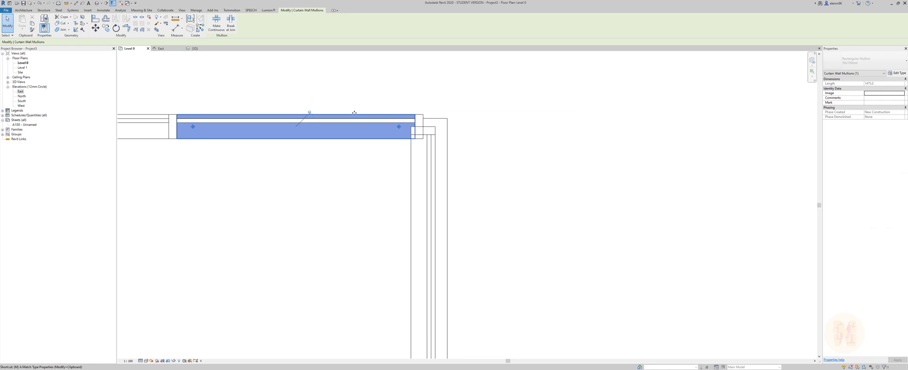
scroll(316, 110, up, 2)
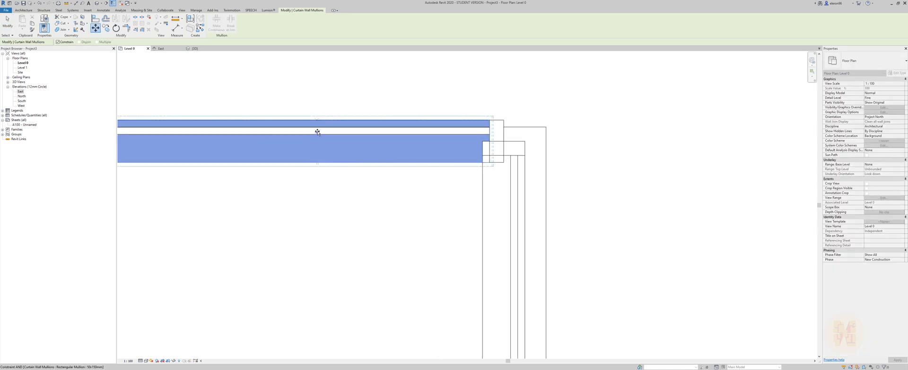
key(Escape)
scroll(472, 105, up, 3)
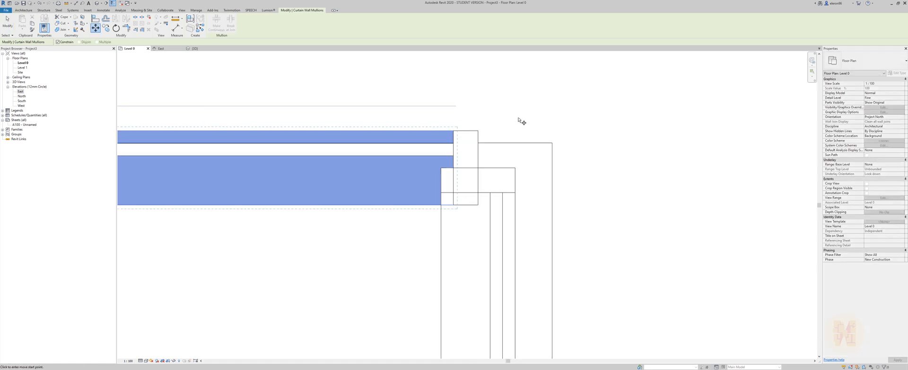
key(m)
key(v)
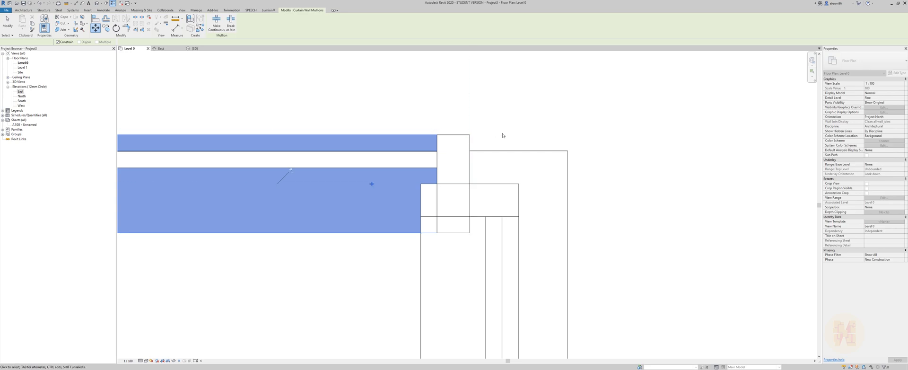
key(Escape)
scroll(520, 132, down, 4)
middle_drag(132, 76, 615, 76)
scroll(388, 163, up, 5)
key(Escape)
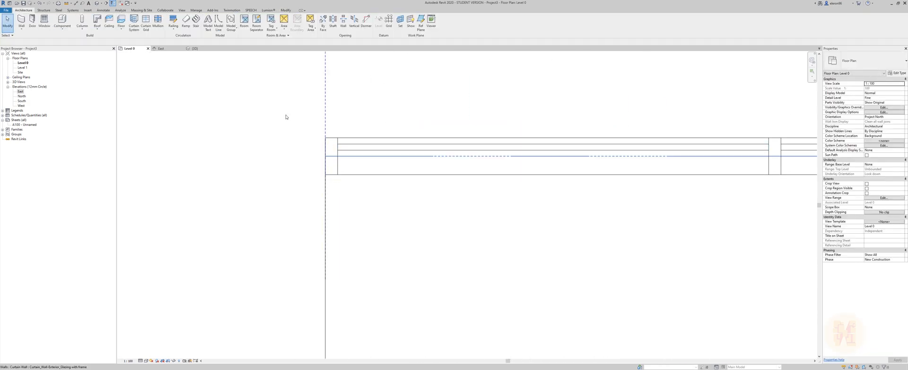
- Try to align the framed curtain wall with the slab's side face in the 3D view
click(193, 48)
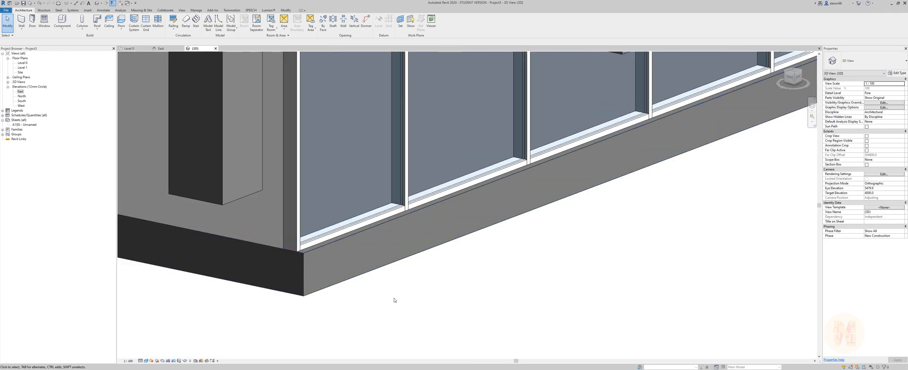
key(Tab)
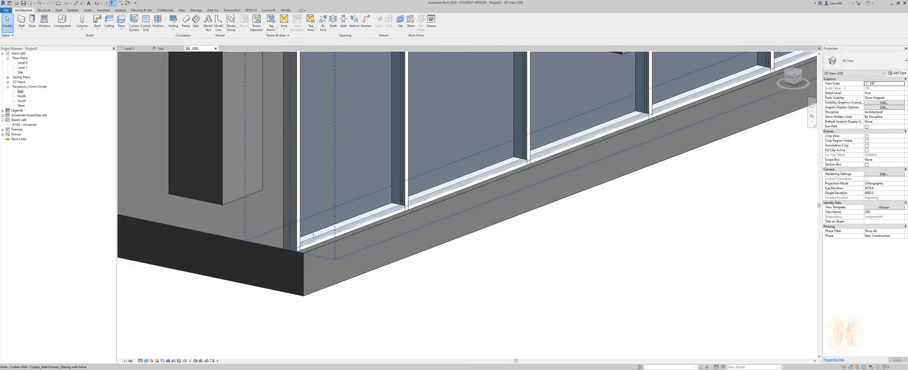
click(312, 237)
scroll(321, 237, up, 3)
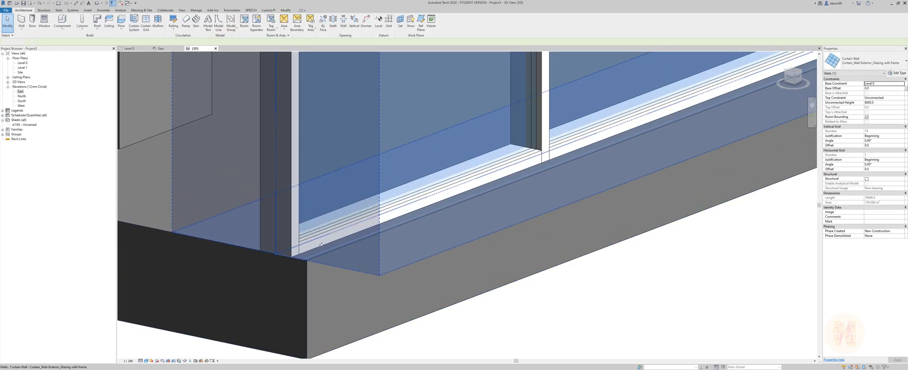
key(Escape)
key(a)
key(l)
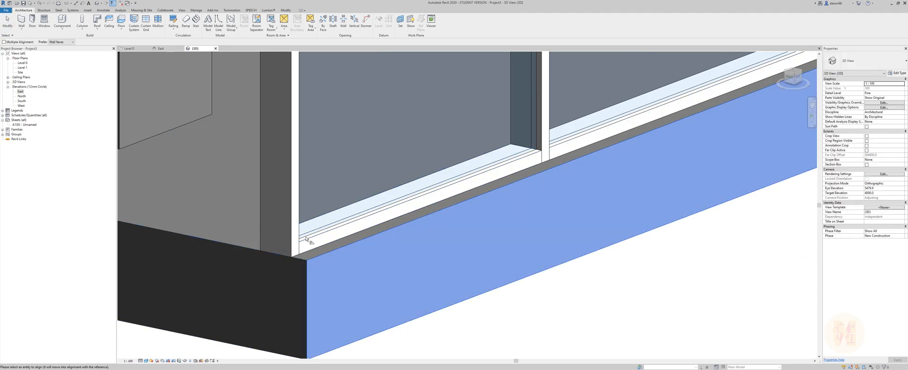
- In the Level 0 plan, move the right-edge curtain wall outward until its outer mullion face meets the slab edge
click(131, 48)
scroll(295, 110, down, 2)
scroll(331, 159, down, 4)
scroll(442, 148, up, 5)
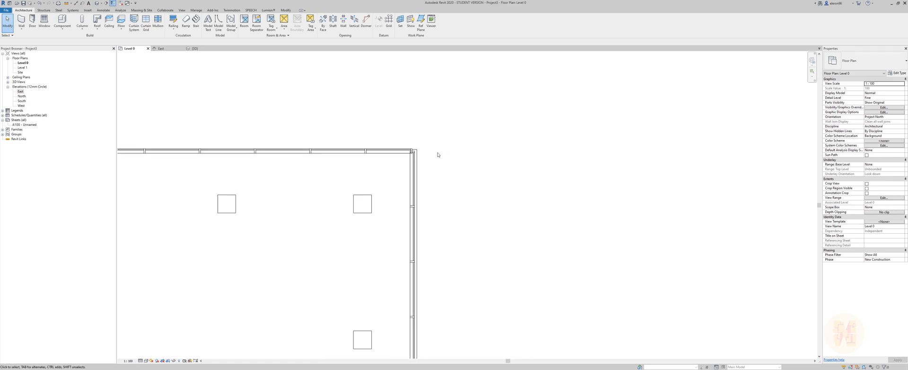
click(400, 149)
click(427, 139)
scroll(427, 139, up, 2)
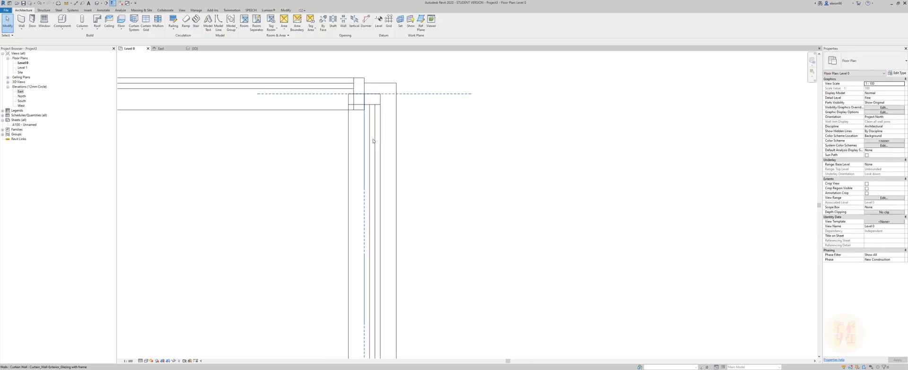
click(365, 144)
key(m)
key(v)
click(380, 158)
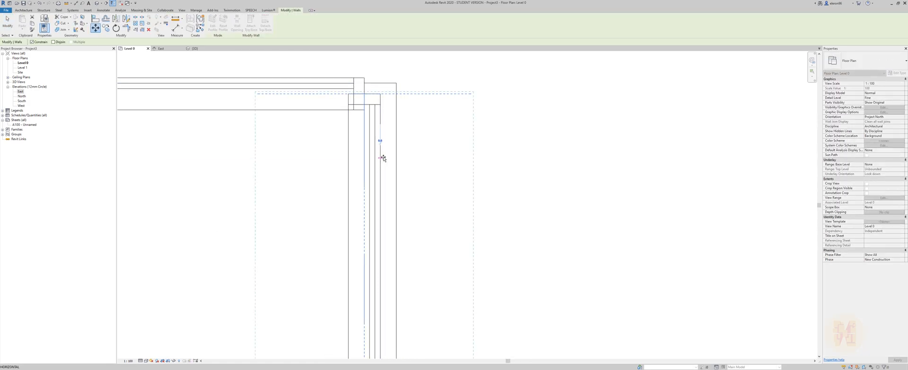
click(396, 158)
click(473, 120)
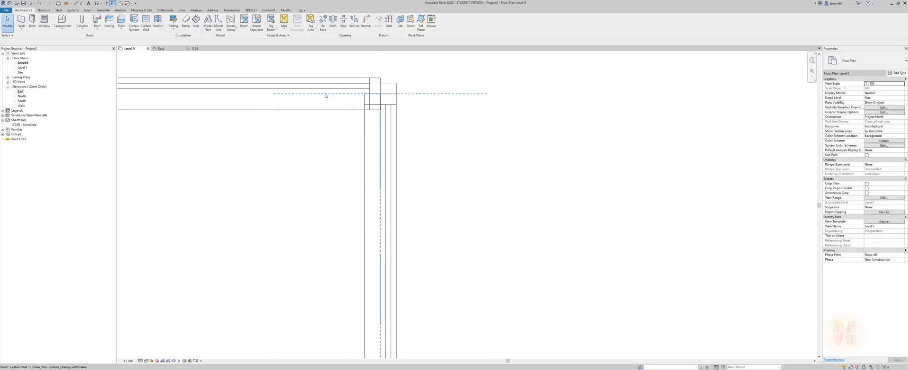
- Move the upper curtain wall inward from its outer mullion corner towards the slab's upper edge
click(205, 94)
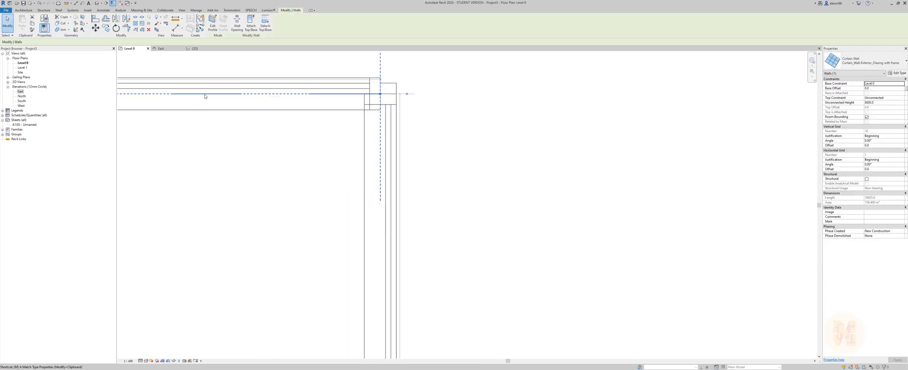
key(m)
key(v)
click(380, 79)
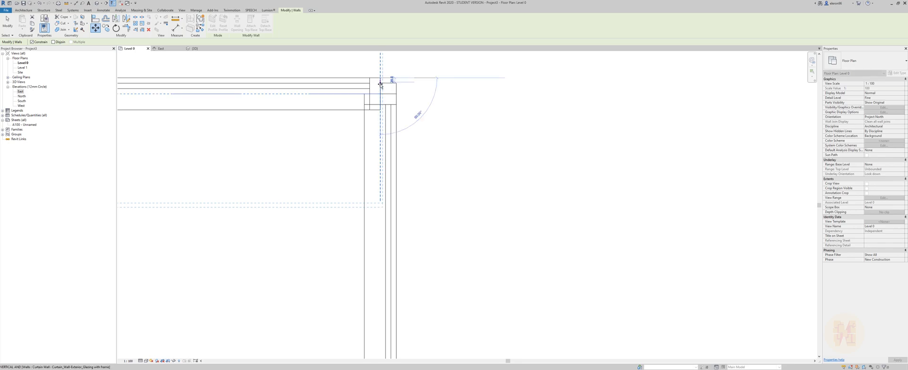
click(484, 115)
- Close the remaining gap by moving the upper curtain wall's outer mullion corner exactly onto the slab's edge line
scroll(369, 76, up, 2)
click(230, 120)
key(Escape)
click(136, 122)
scroll(397, 90, up, 4)
key(m)
key(v)
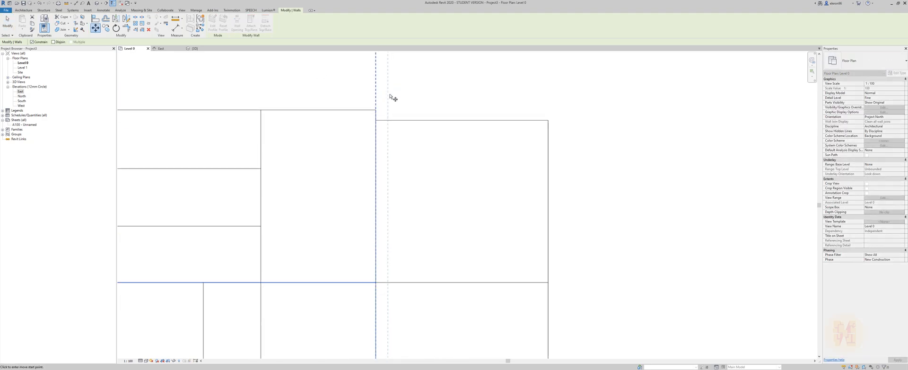
click(372, 115)
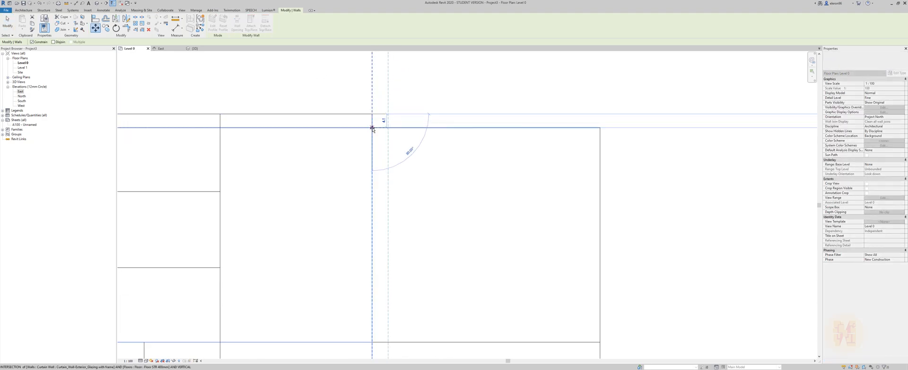
click(433, 129)
scroll(439, 104, down, 10)
key(Escape)
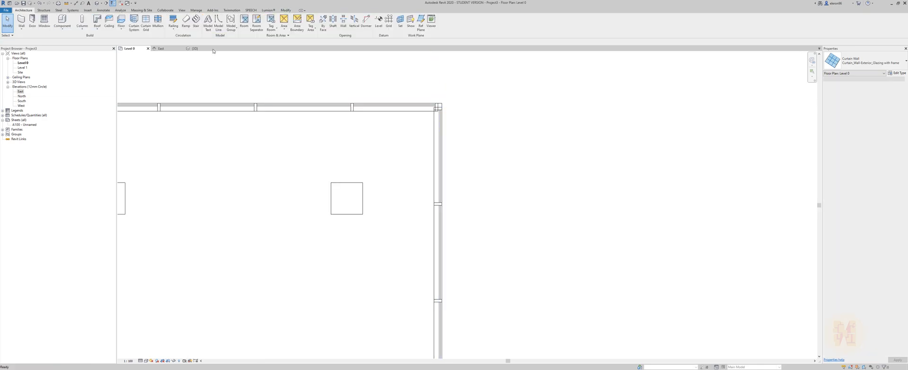
- Examine in the 3D view how the framed curtain walls meet each other and the slab edges at the corners
click(194, 49)
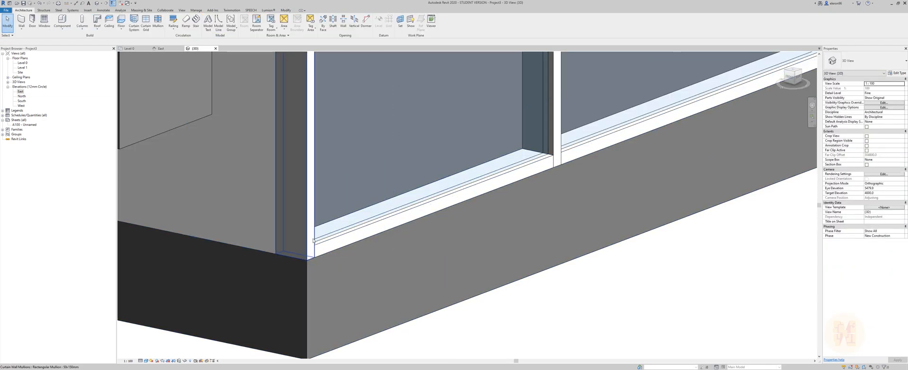
scroll(325, 239, down, 10)
shift+middle_drag(396, 238, 324, 250)
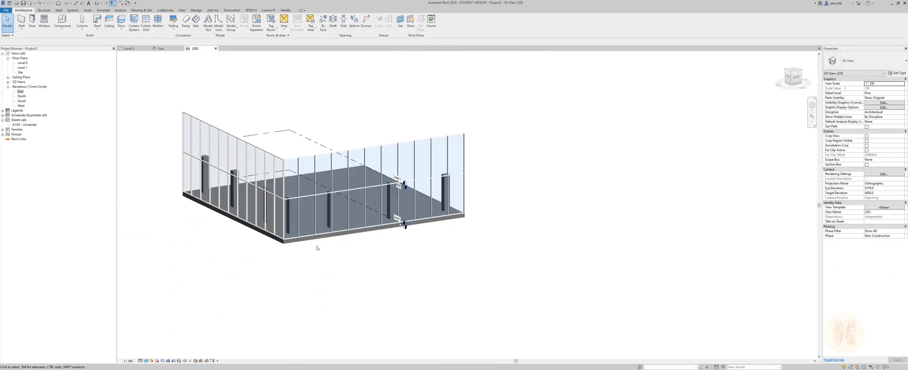
scroll(324, 250, up, 5)
scroll(280, 220, down, 4)
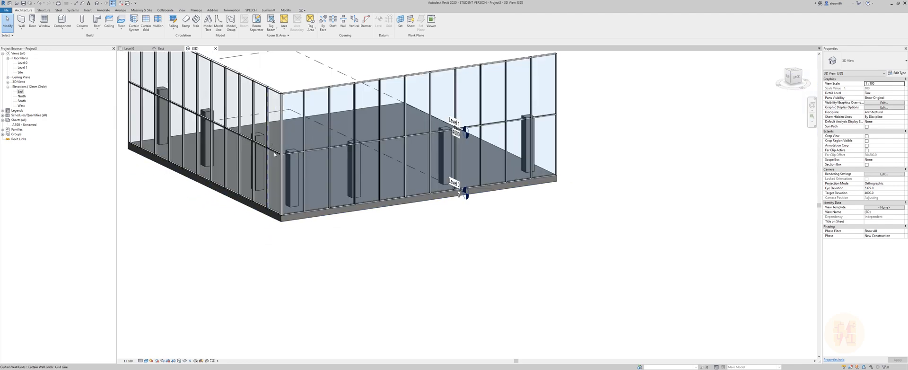
shift+middle_drag(282, 184, 422, 197)
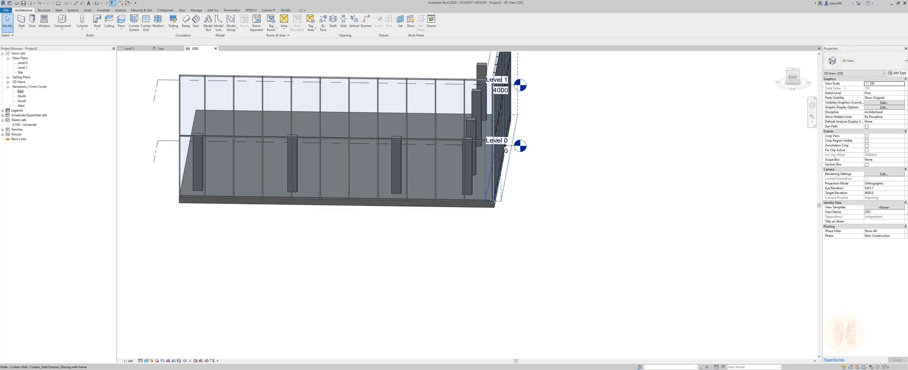
shift+middle_drag(492, 178, 547, 181)
- Constrain the tops of both framed curtain walls up to Level 1 with a top offset of -400
click(420, 119)
shift+middle_drag(420, 120, 533, 181)
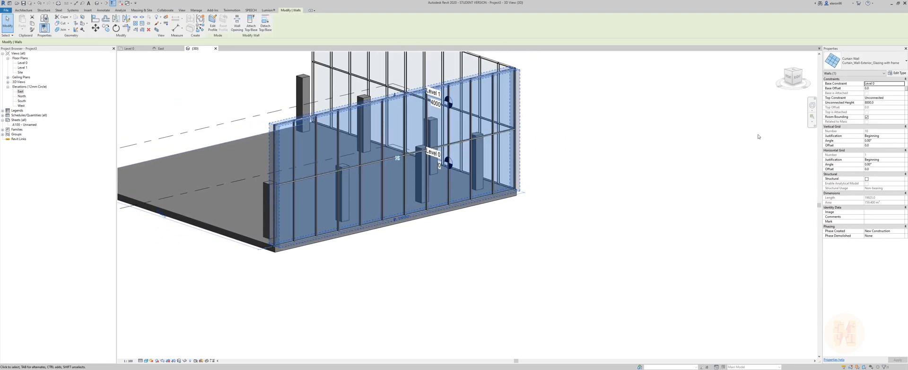
click(898, 98)
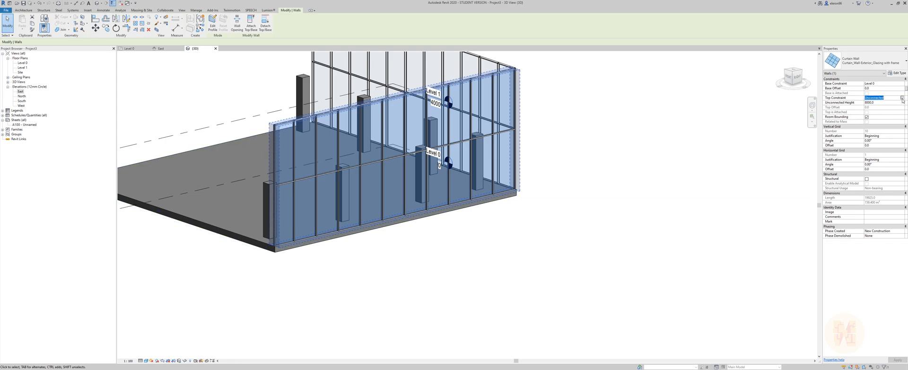
click(883, 111)
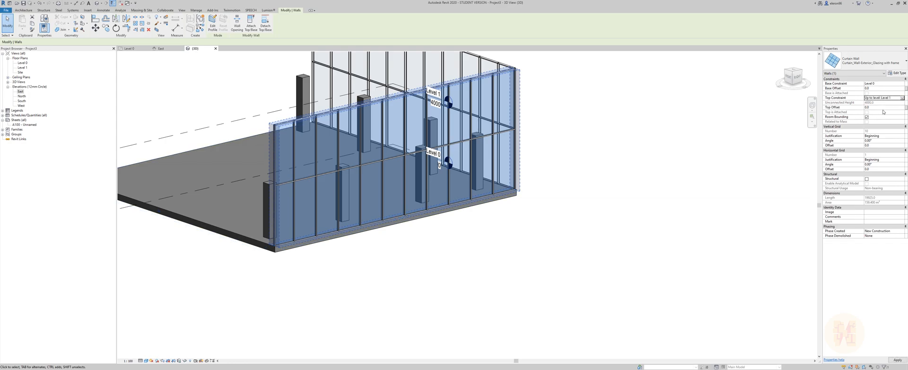
click(878, 108)
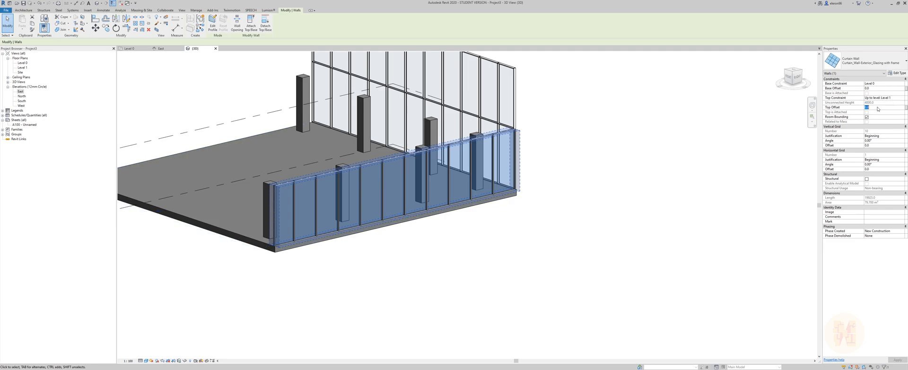
click(646, 178)
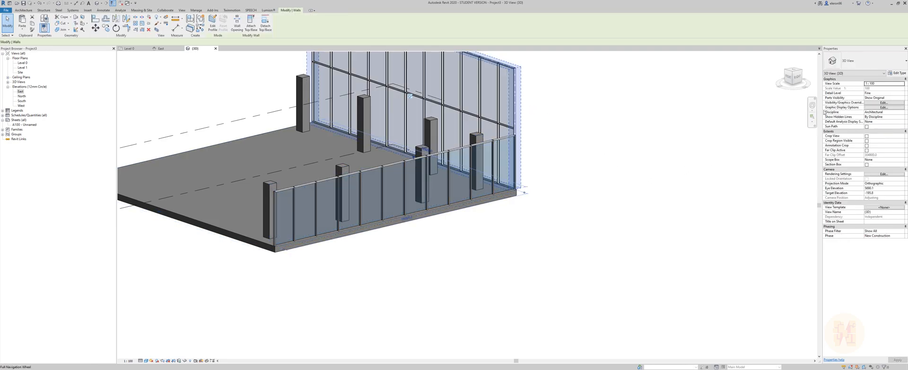
click(904, 98)
click(886, 110)
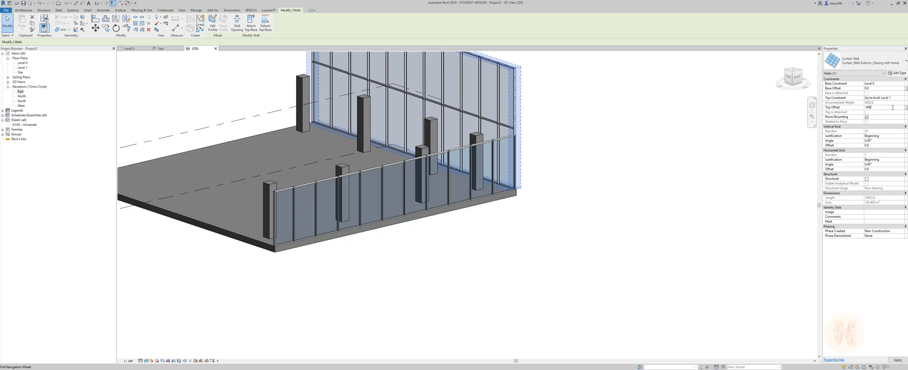
click(633, 188)
- Start placing a structural beam and choose the UB305x165x40 type
shift+middle_drag(539, 189, 614, 171)
middle_drag(507, 173, 631, 165)
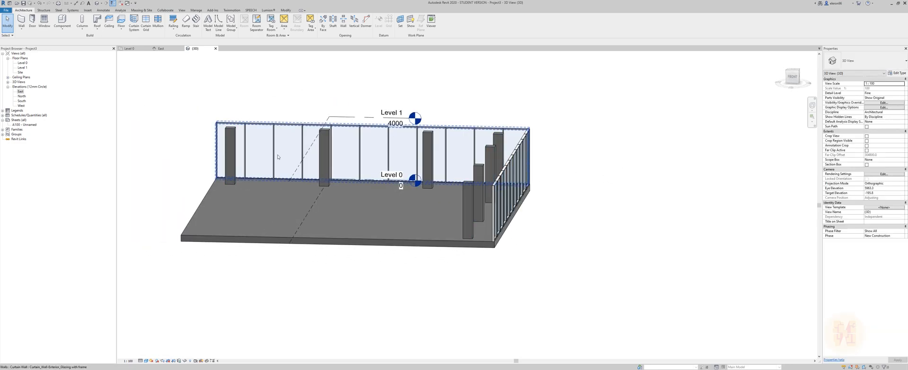
click(45, 11)
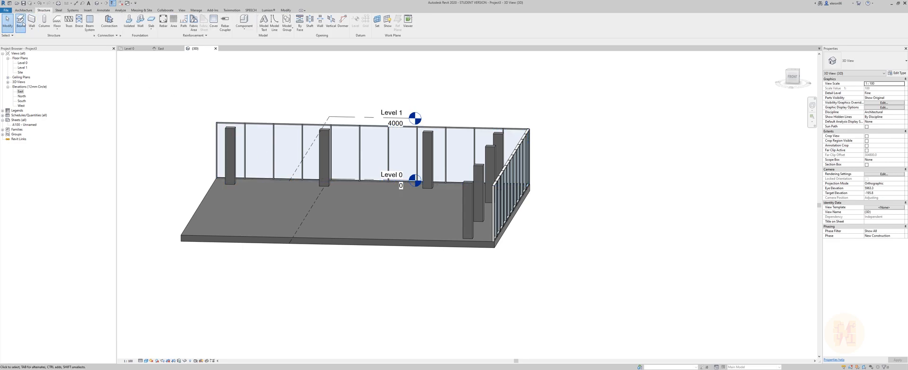
click(863, 62)
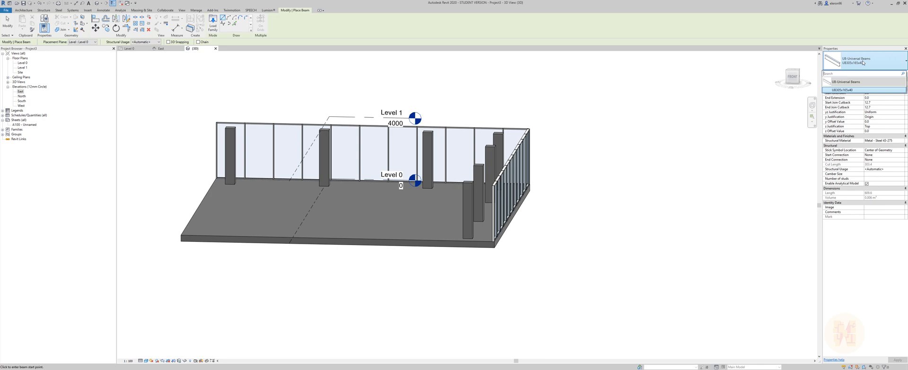
click(839, 90)
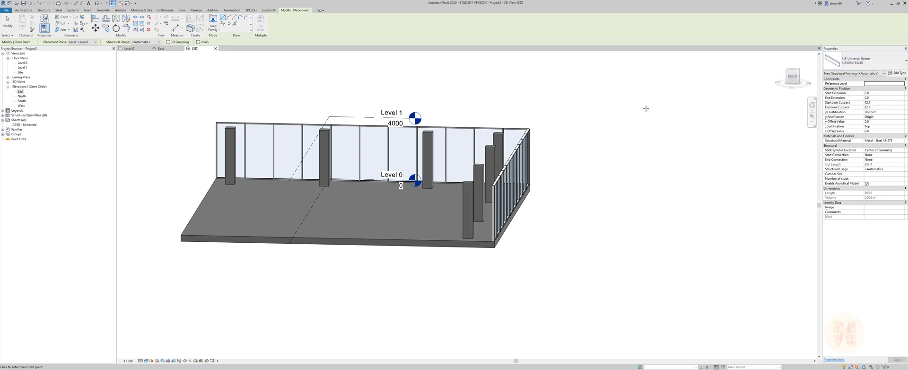
- On the Level 0 plan, draw a beam along the upper curtain wall from its outer end to the corner with the right-hand curtain wall
click(132, 49)
scroll(330, 143, down, 5)
middle_drag(308, 154, 463, 159)
scroll(255, 138, up, 2)
scroll(251, 138, up, 8)
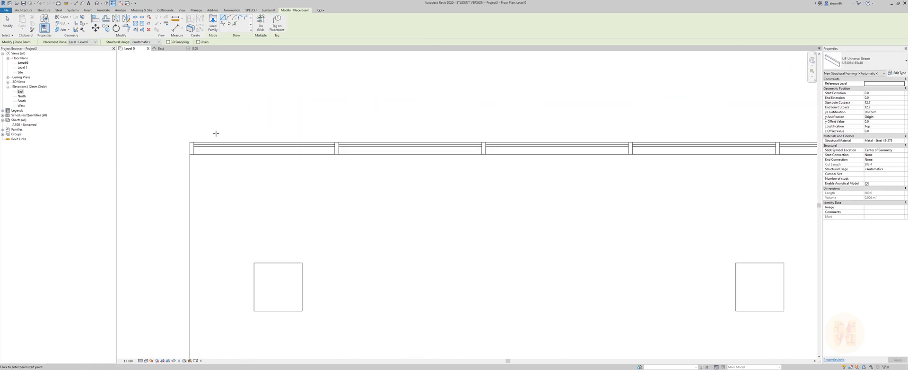
click(155, 186)
scroll(229, 173, down, 6)
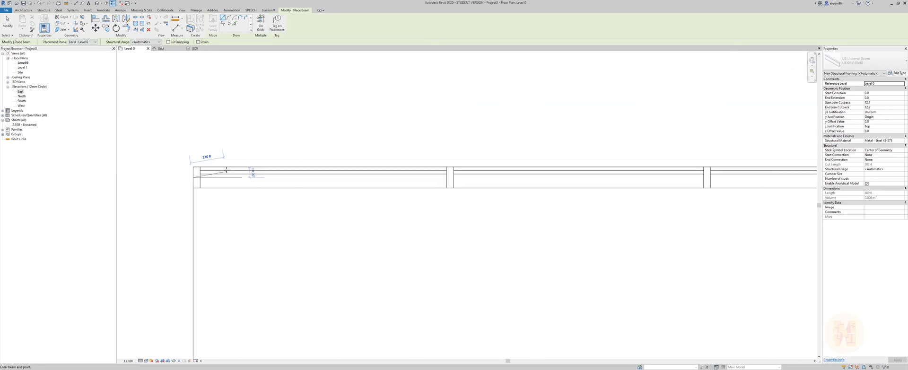
middle_drag(615, 182, 265, 171)
scroll(451, 162, up, 1)
scroll(454, 160, up, 6)
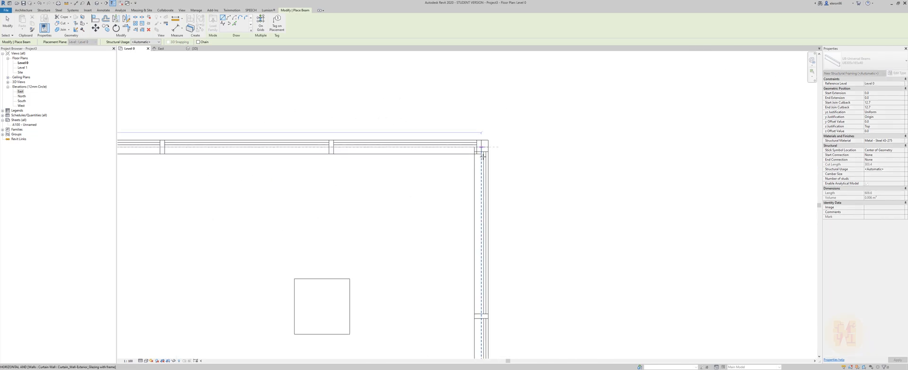
click(476, 142)
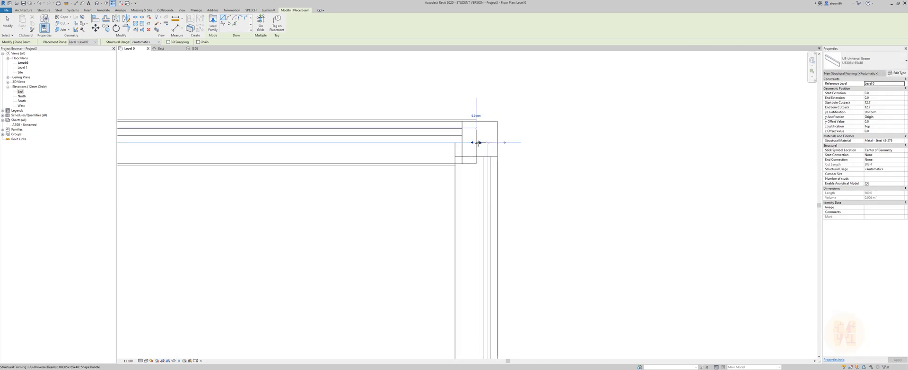
- Draw a second beam along the right-hand curtain wall from the shared corner to the wall's lower end and finish placing beams
scroll(487, 142, down, 6)
scroll(505, 177, down, 3)
middle_drag(500, 325, 490, 106)
scroll(491, 207, up, 5)
scroll(476, 240, up, 3)
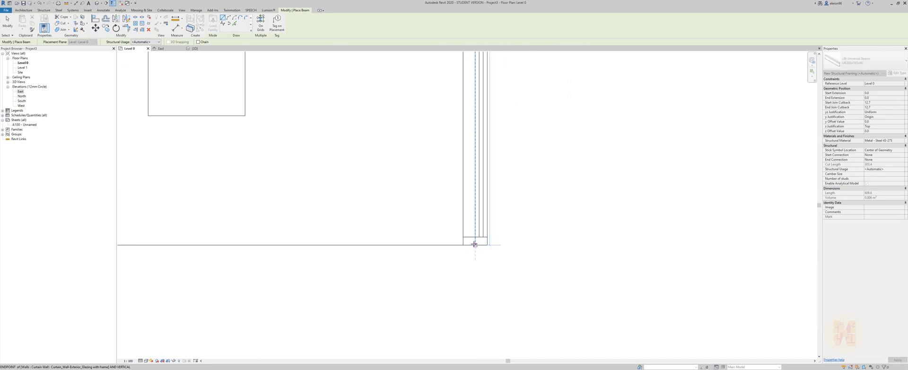
key(Escape)
key(Escape)
- In the 3D view, raise the beam under the upper curtain wall by setting its start and end level offsets to 4000
click(194, 49)
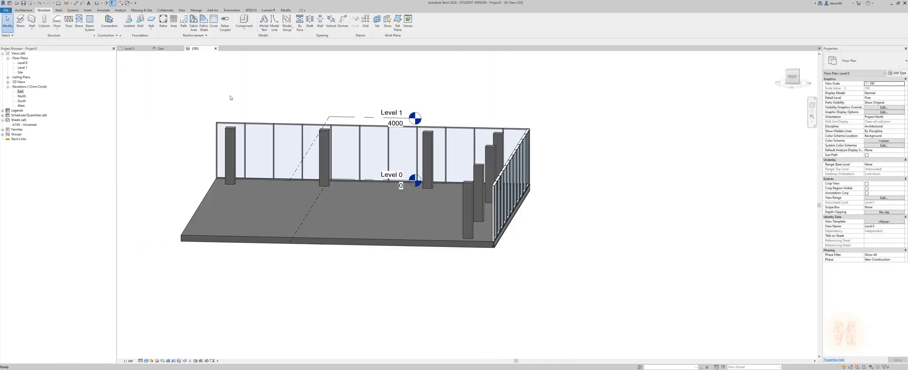
shift+middle_drag(343, 168, 435, 217)
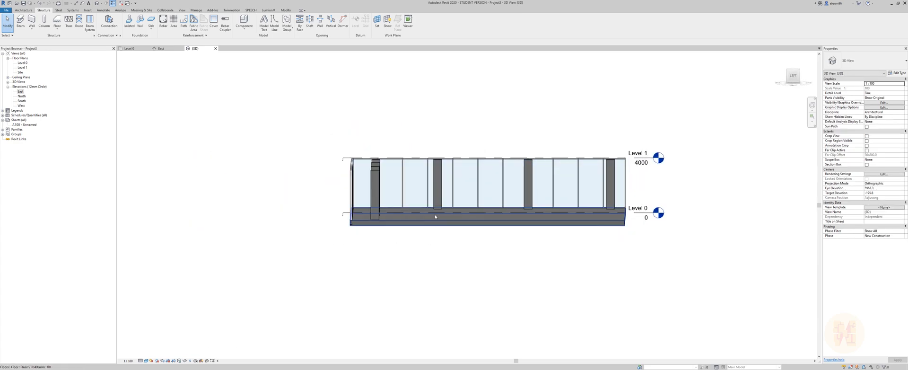
click(352, 226)
shift+middle_drag(352, 226, 449, 217)
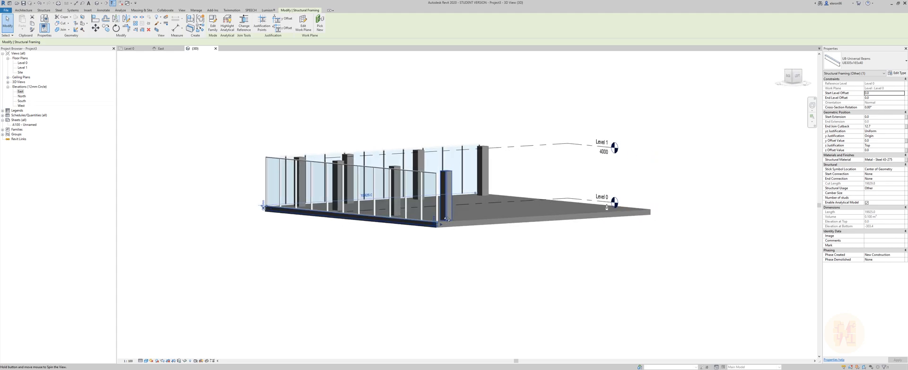
scroll(448, 217, up, 3)
click(873, 93)
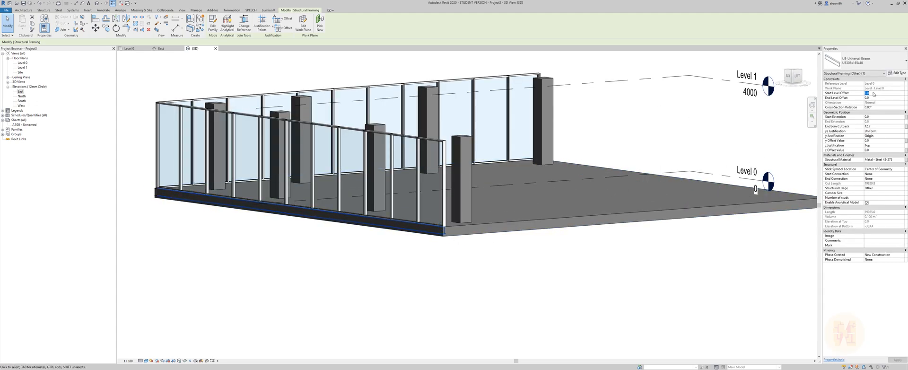
key(Tab)
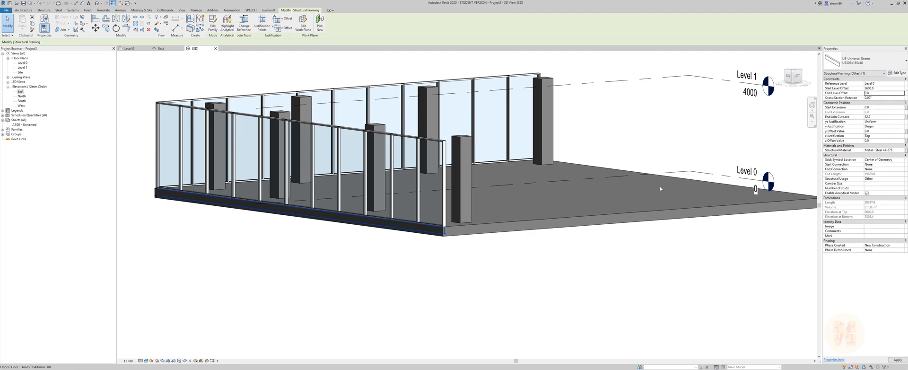
key(shift+Tab)
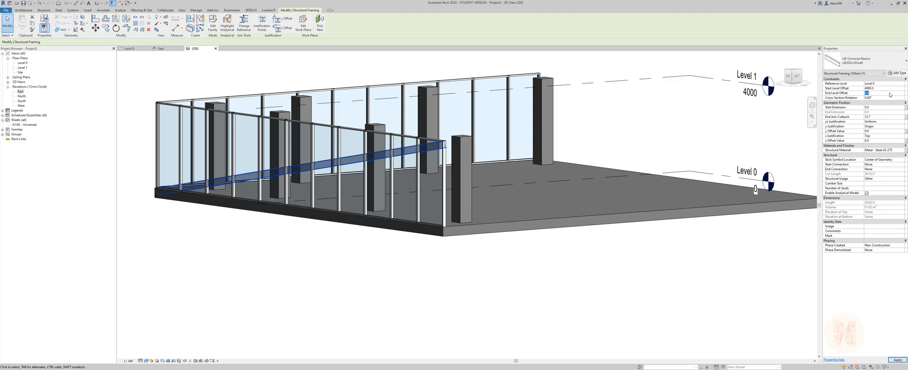
key(Return)
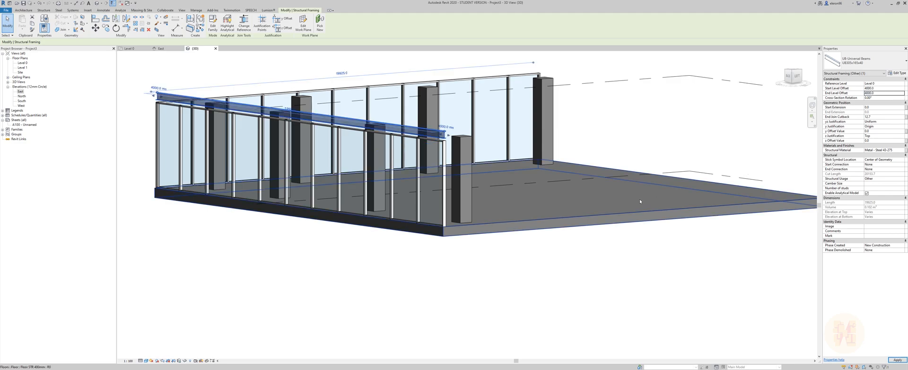
- Lower the selected beam onto the curtain wall's top frame by setting its start and end level offsets to 3900
shift+middle_drag(447, 144, 453, 138)
scroll(453, 138, up, 5)
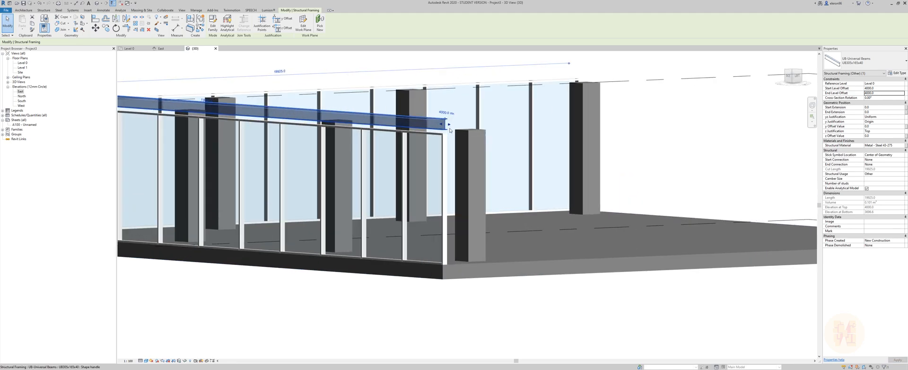
click(882, 91)
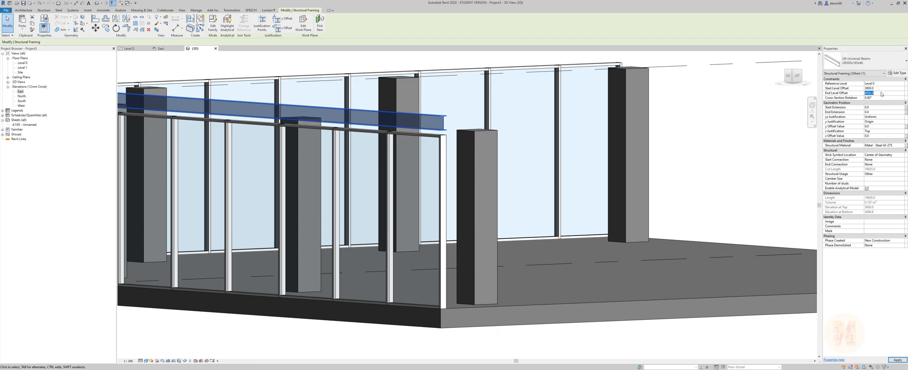
key(Return)
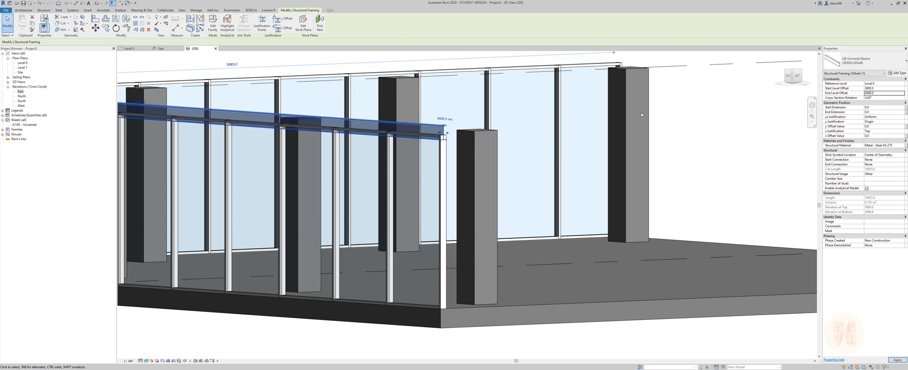
click(881, 88)
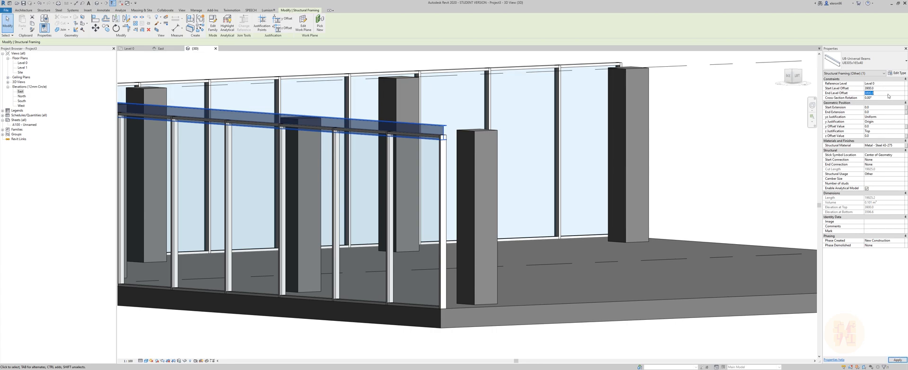
key(Return)
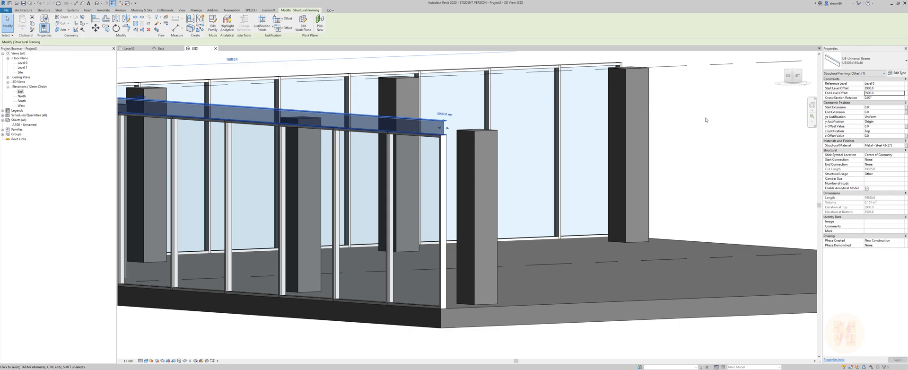
- Raise the beam under the other curtain wall by setting its start and end level offsets to 3900
scroll(652, 138, down, 4)
shift+middle_drag(683, 132, 525, 145)
middle_drag(525, 145, 342, 136)
click(659, 193)
scroll(659, 193, up, 5)
click(568, 191)
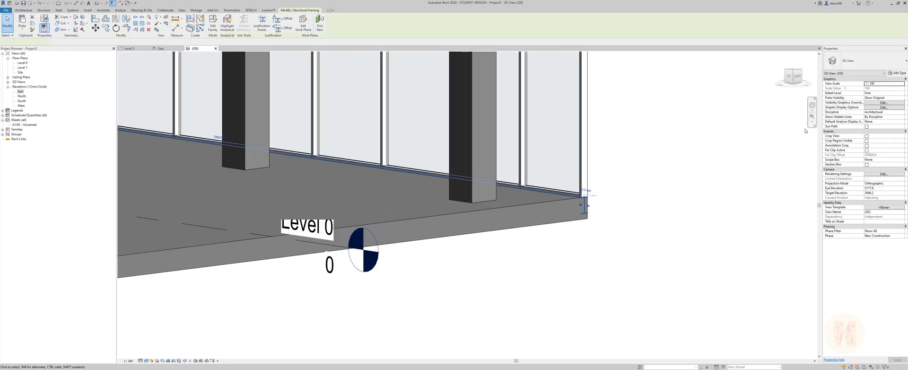
click(886, 93)
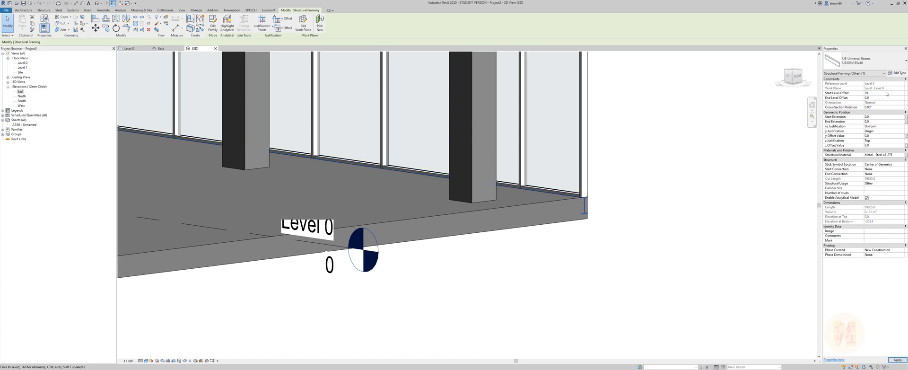
text(3900)
click(875, 107)
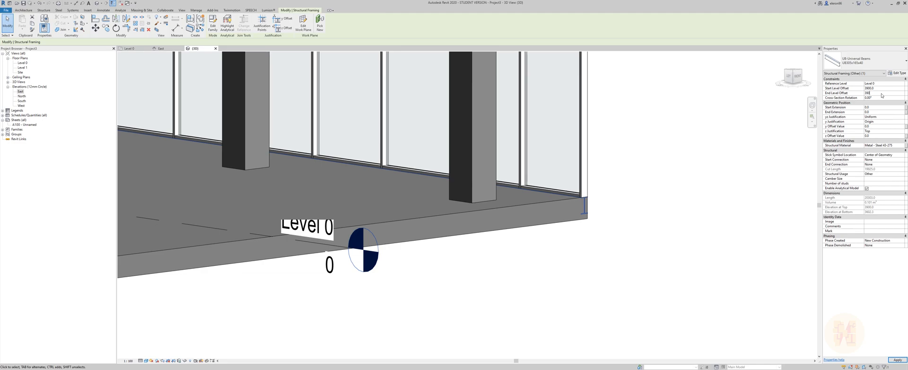
scroll(649, 190, down, 5)
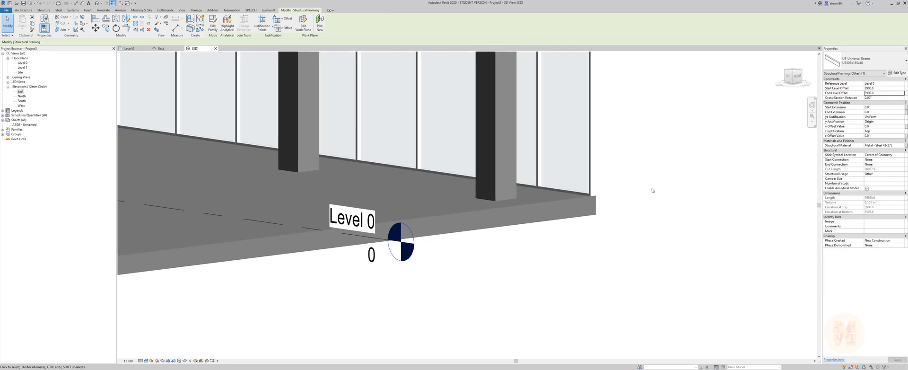
key(Escape)
- Start another beam, open the family library for loading a new beam family, and enlarge the file dialog
shift+middle_drag(410, 121, 461, 122)
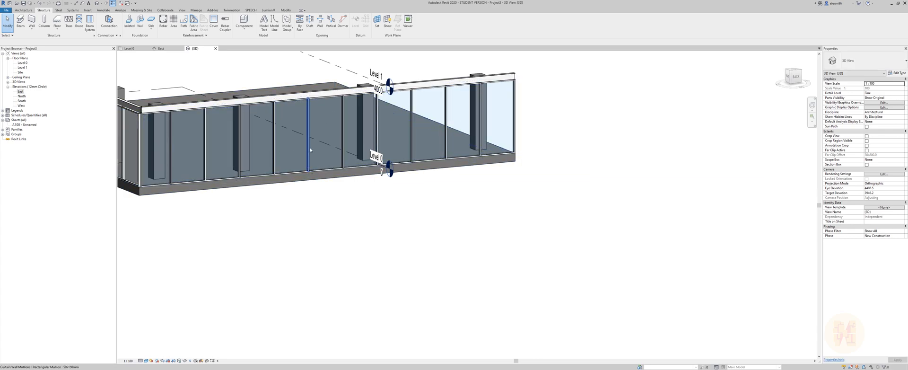
scroll(347, 144, down, 5)
shift+middle_drag(433, 160, 394, 197)
scroll(394, 197, up, 5)
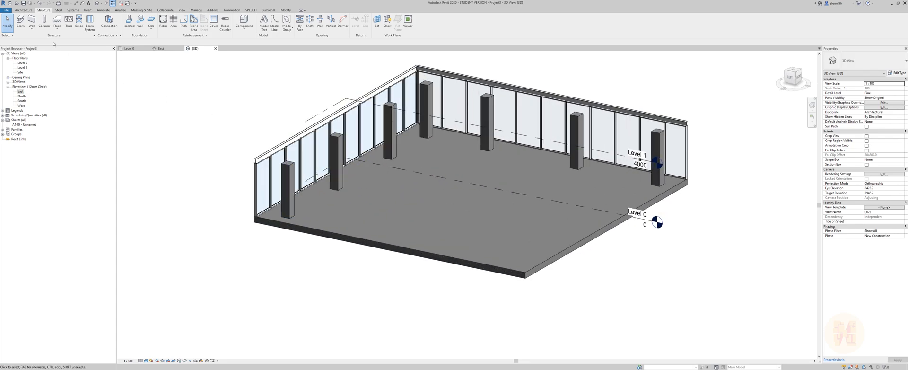
click(21, 22)
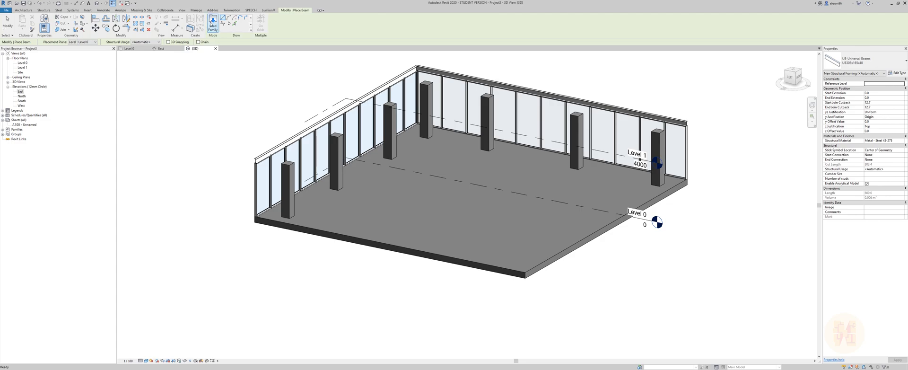
click(211, 23)
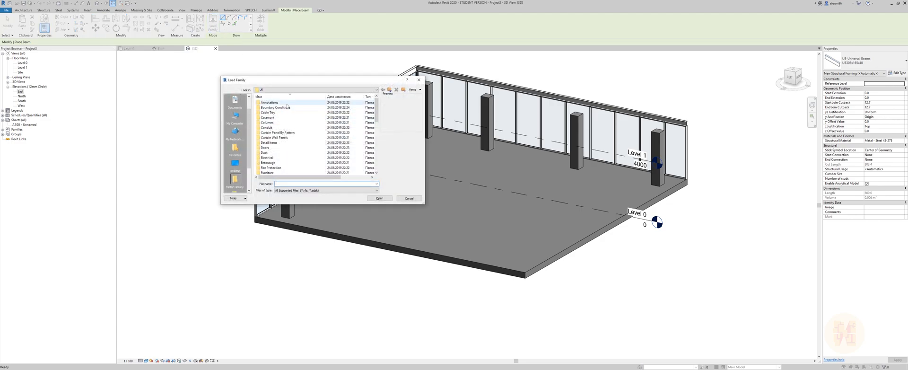
scroll(287, 113, down, 3)
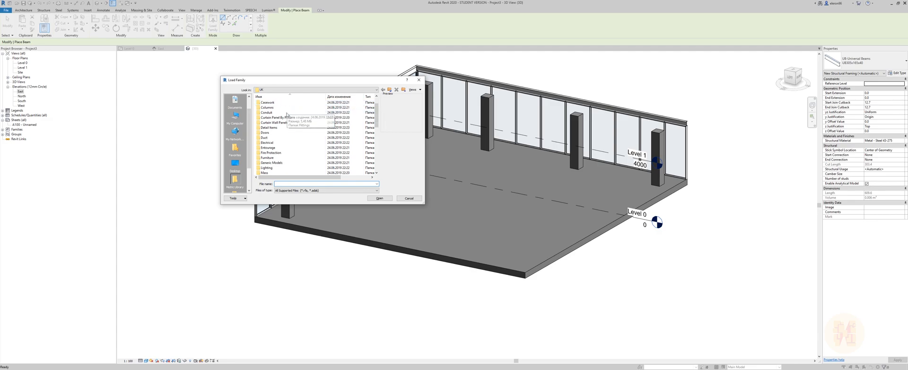
scroll(287, 115, up, 3)
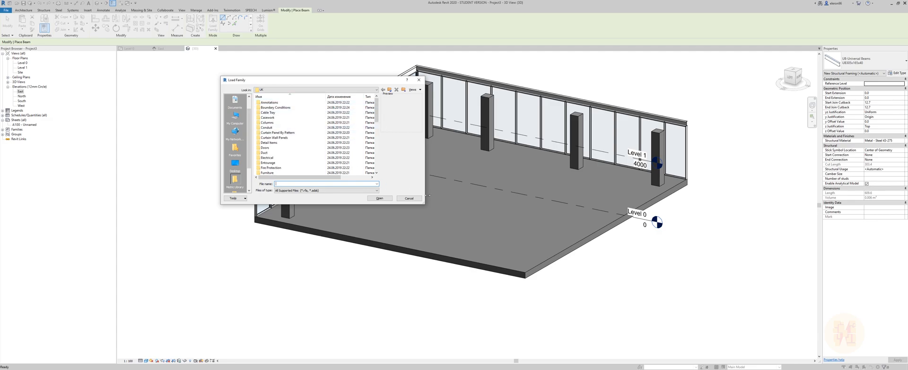
drag(425, 205, 560, 293)
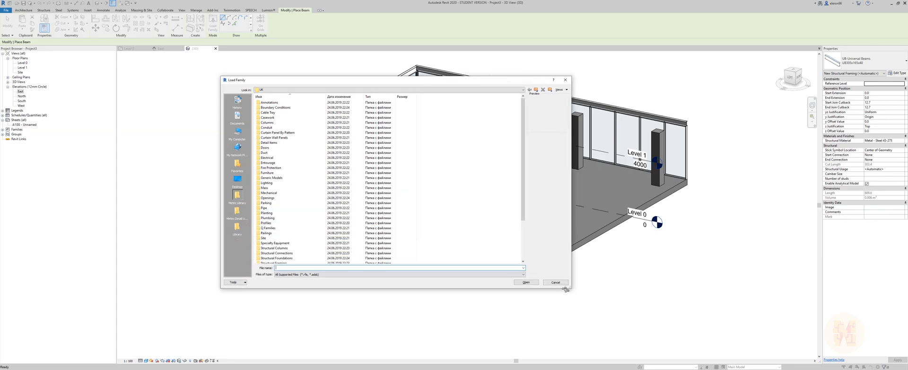
scroll(300, 202, down, 3)
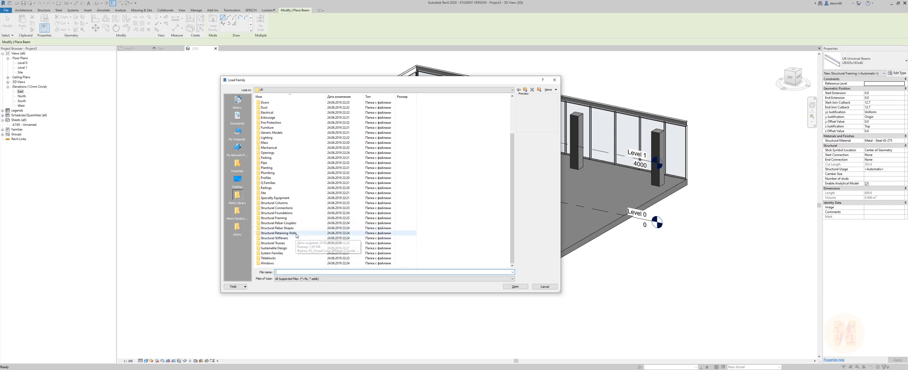
double_click(295, 223)
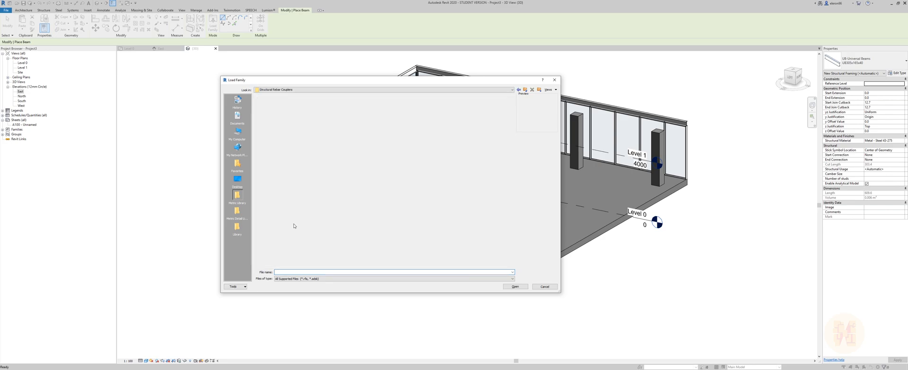
click(343, 118)
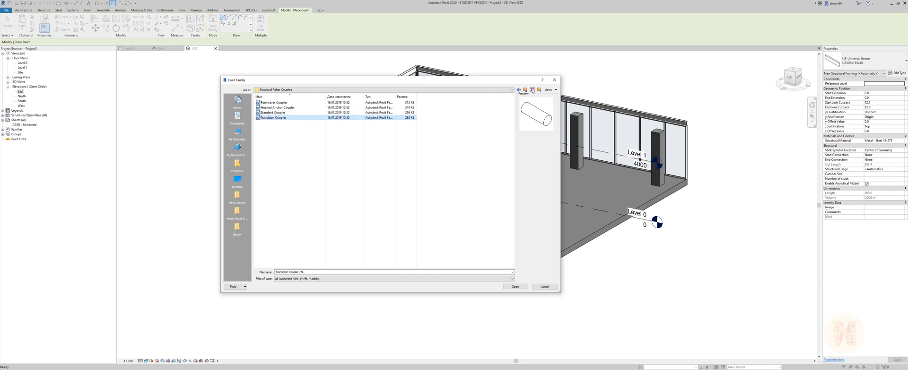
click(519, 89)
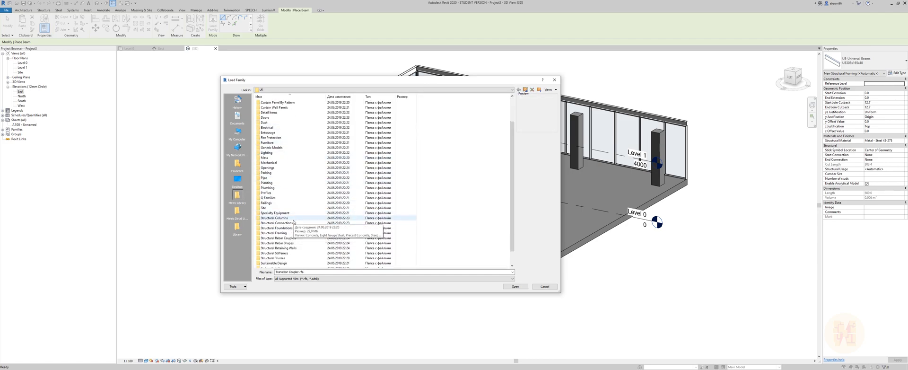
- Load the M_Pan Joist With Ledges concrete beam family from the Structural Framing library folder
scroll(298, 220, down, 1)
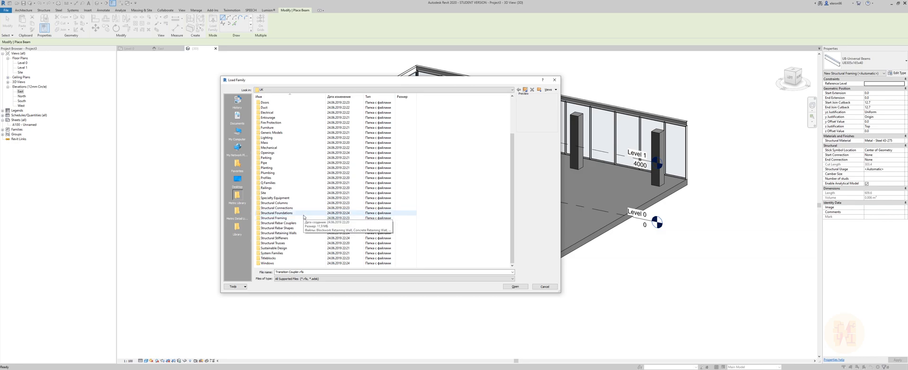
double_click(302, 218)
double_click(274, 103)
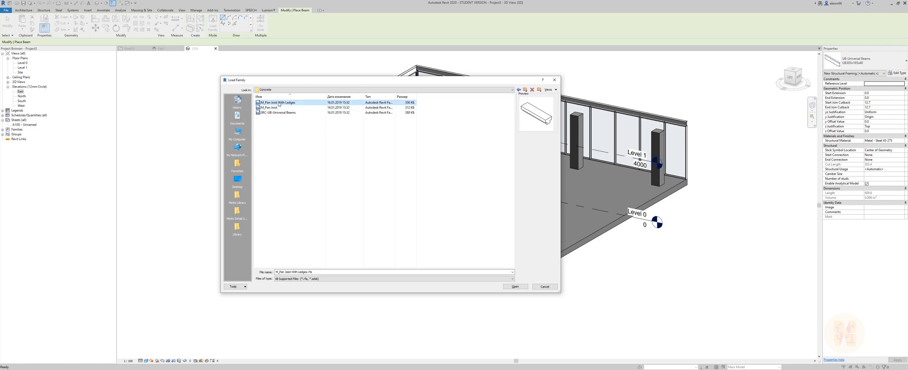
click(515, 287)
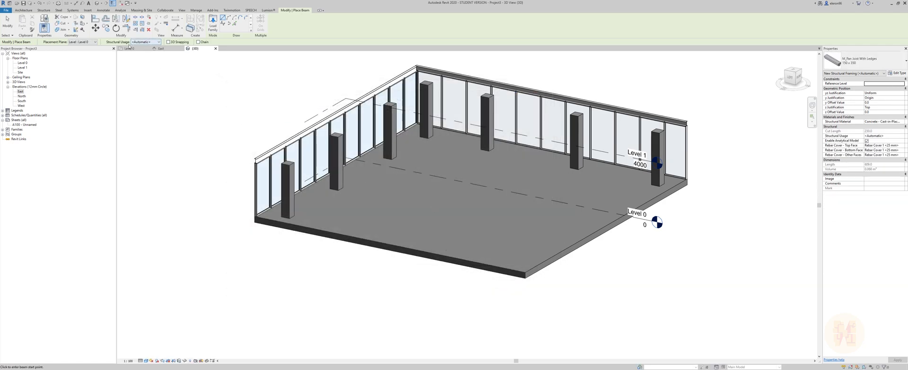
- On the Level 0 plan, draw a horizontal beam from the slab's edge through the upper row of columns to the corner column
click(129, 50)
scroll(220, 96, down, 6)
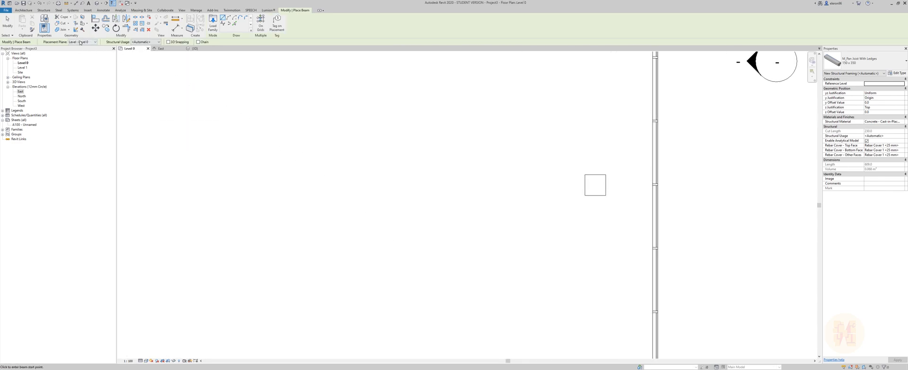
click(78, 47)
scroll(251, 142, down, 3)
scroll(250, 151, up, 4)
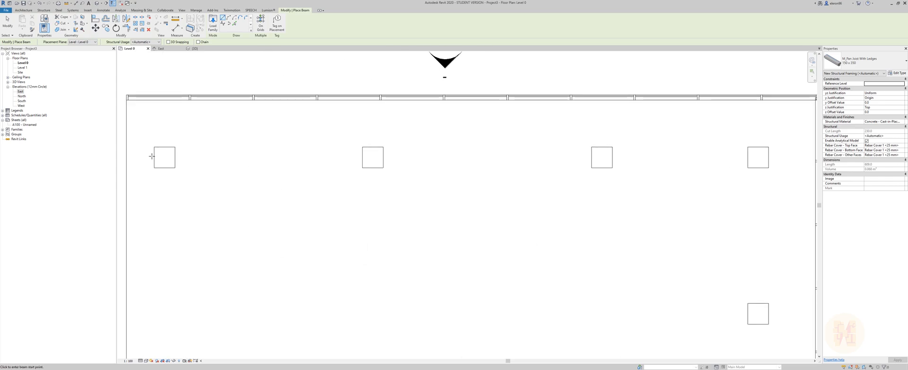
middle_drag(126, 156, 138, 158)
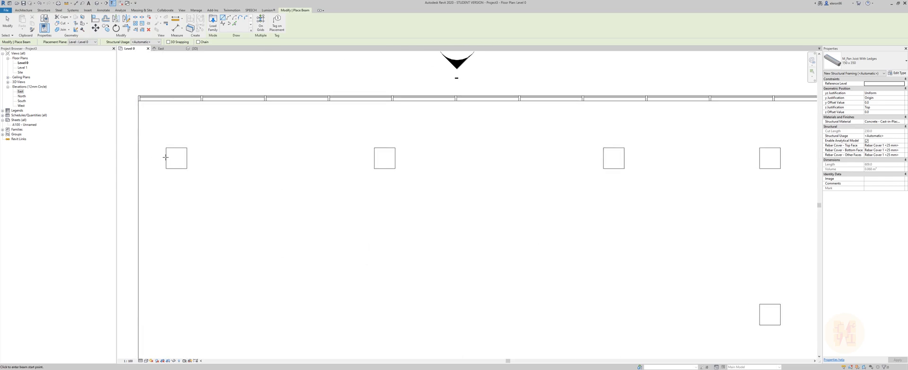
click(138, 159)
scroll(201, 159, down, 3)
middle_drag(457, 150, 384, 142)
scroll(384, 142, up, 4)
click(365, 157)
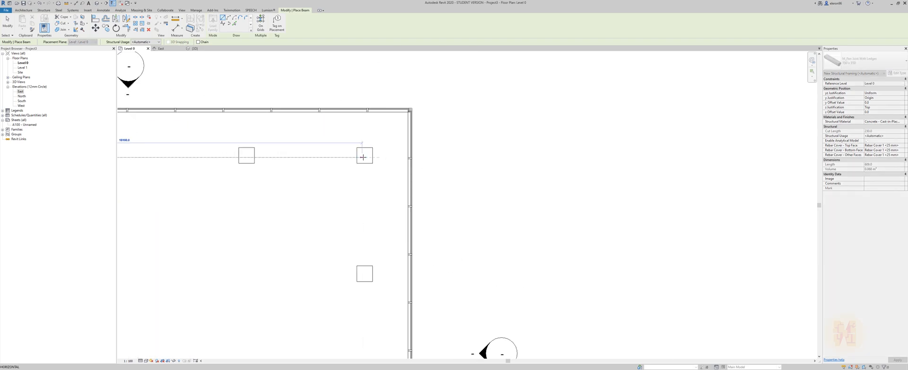
- Draw a second beam from the corner column down along the vertical row of columns and end beam placement
click(365, 157)
scroll(365, 166, down, 1)
scroll(371, 212, down, 2)
middle_drag(373, 238, 365, 117)
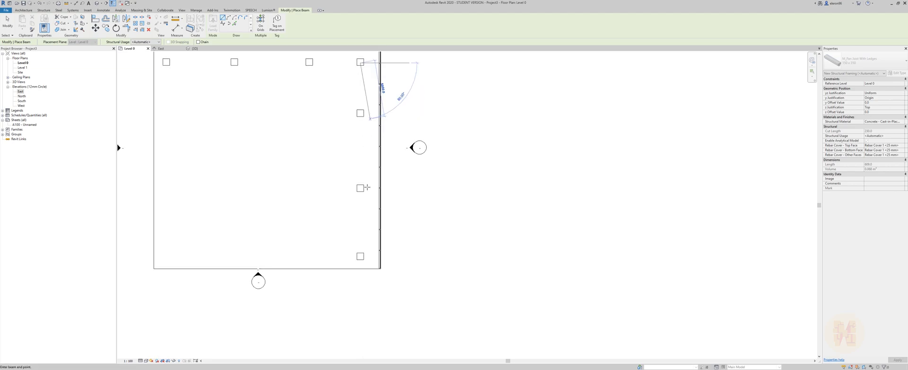
key(Escape)
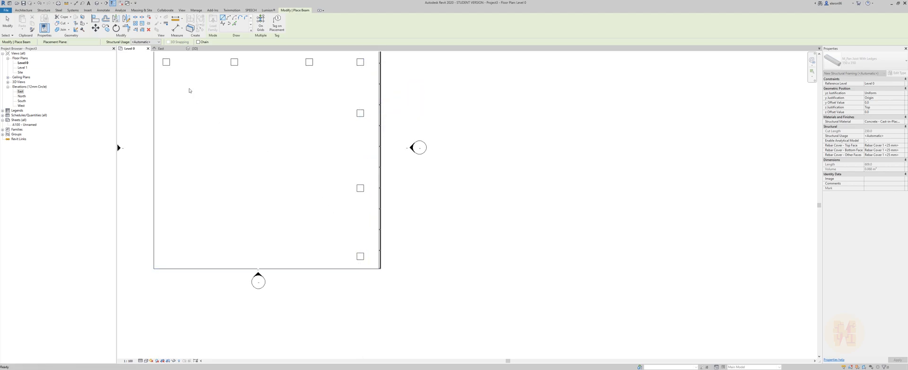
- In the 3D view, raise one of the new column-row beams by setting its start level offset to 3600 and raising its end offset
click(195, 49)
scroll(321, 120, down, 2)
middle_drag(378, 178, 362, 158)
shift+middle_drag(362, 158, 373, 150)
scroll(363, 152, up, 3)
click(321, 203)
shift+middle_drag(375, 203, 431, 184)
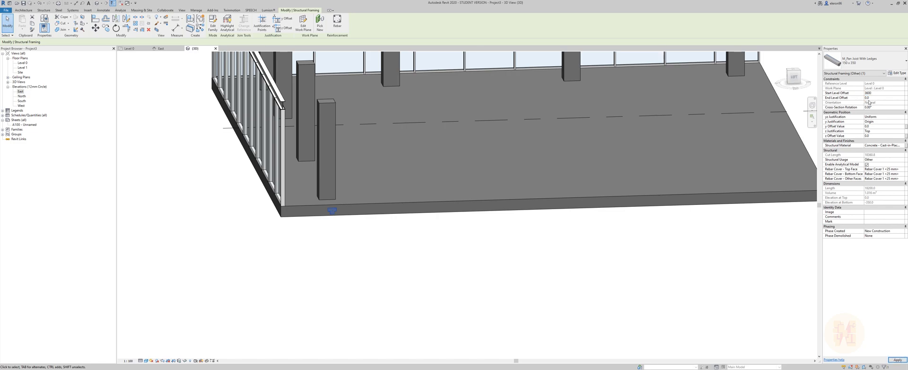
click(871, 97)
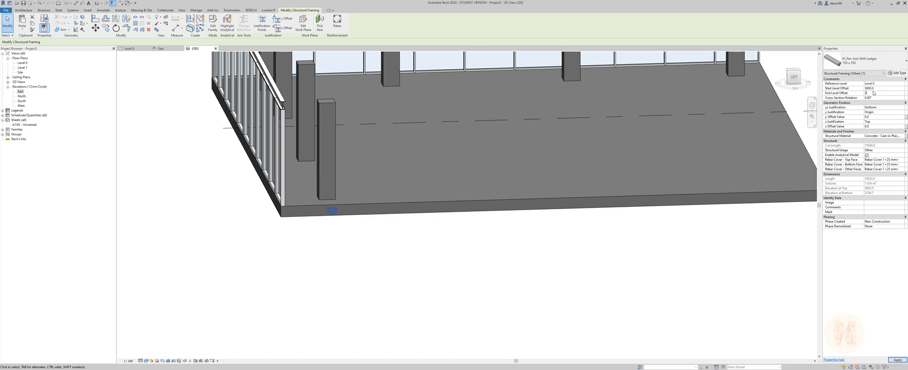
shift+middle_drag(501, 174, 491, 140)
- Set the selected beam's start and end level offsets to 4000 and dismiss the save reminder
click(882, 88)
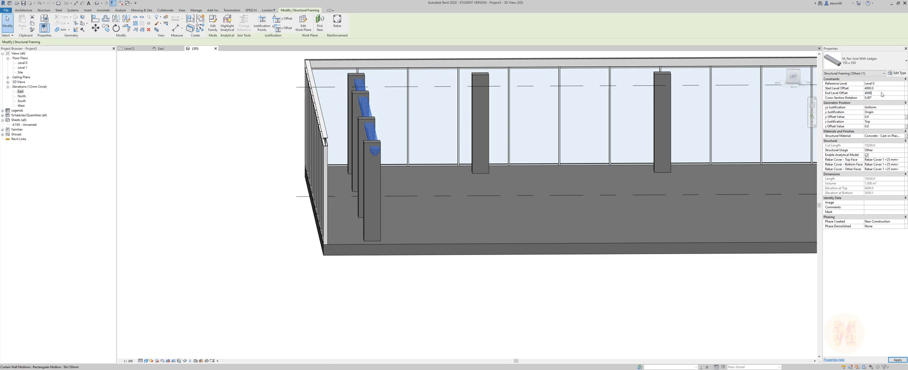
key(Return)
shift+middle_drag(400, 155, 427, 221)
key(Escape)
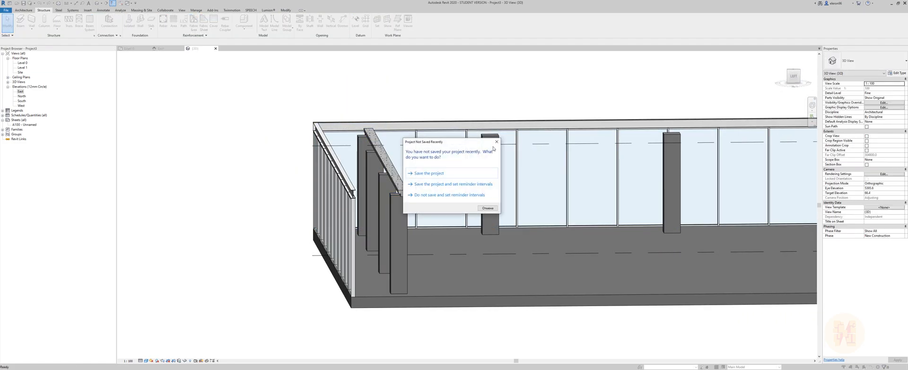
click(496, 142)
- Duplicate the raised concrete beam's type as 600 x 400 and set its width b to 600
click(381, 156)
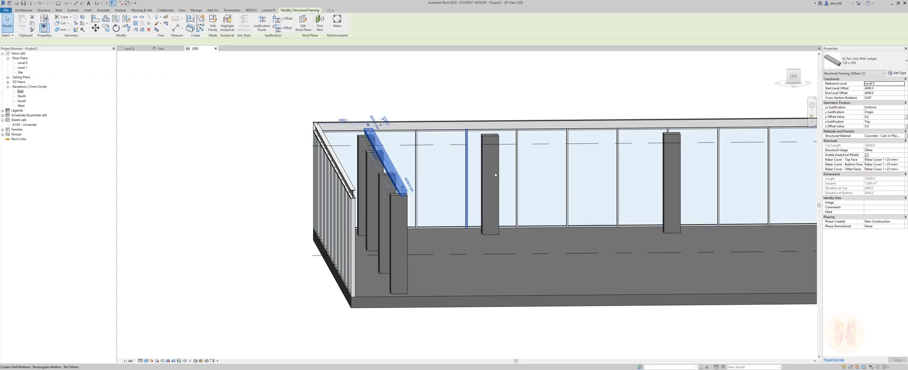
scroll(395, 197, up, 6)
click(367, 203)
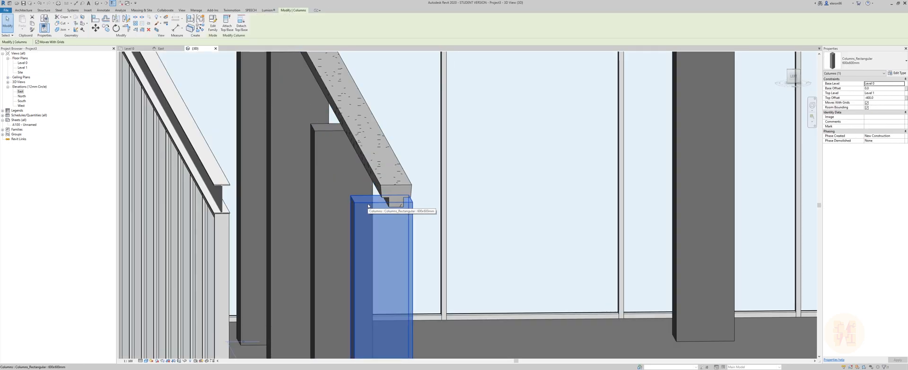
key(Escape)
click(389, 178)
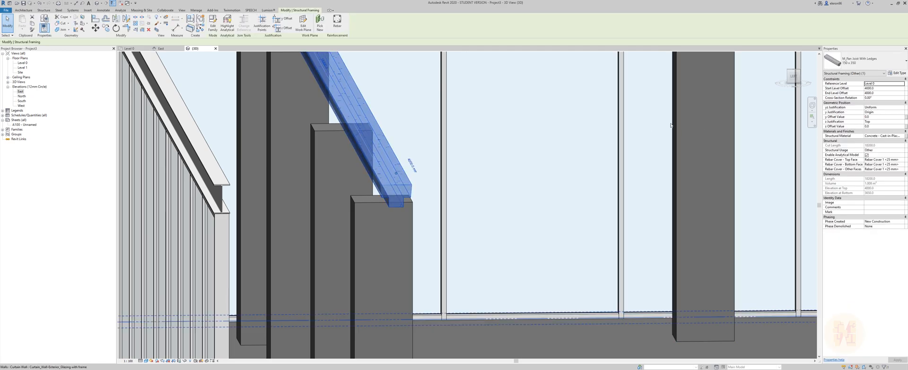
click(898, 73)
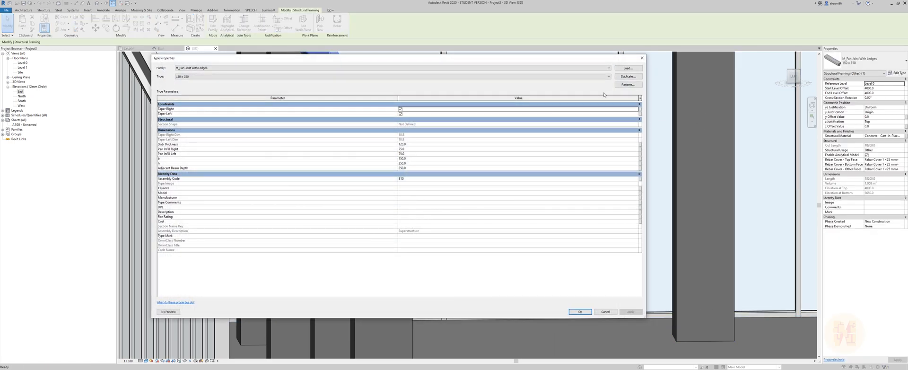
click(627, 77)
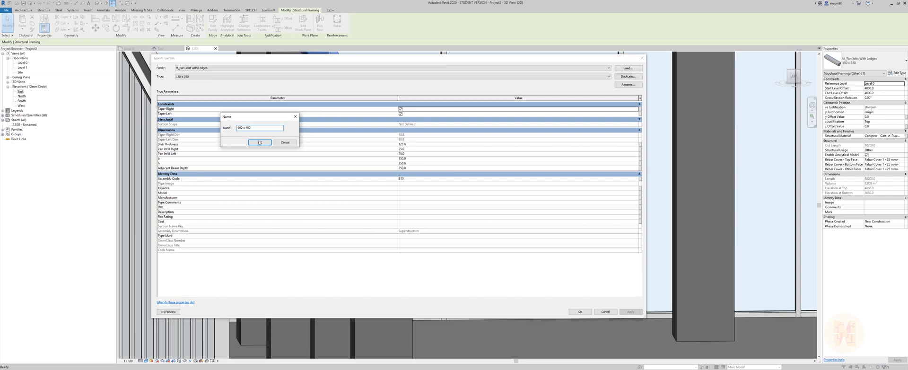
click(260, 142)
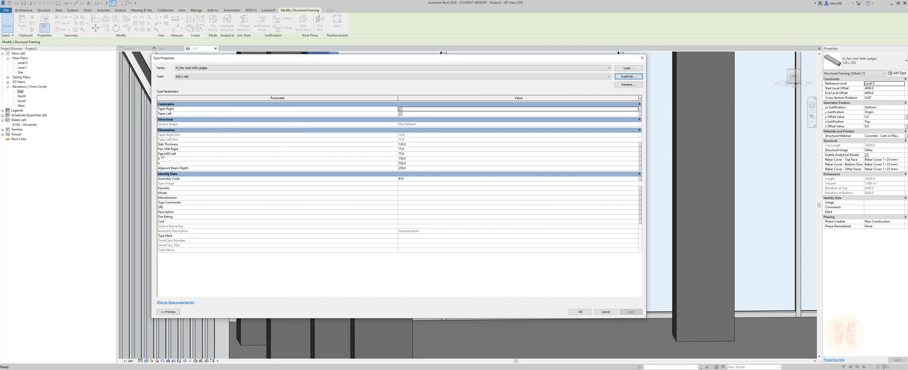
click(409, 159)
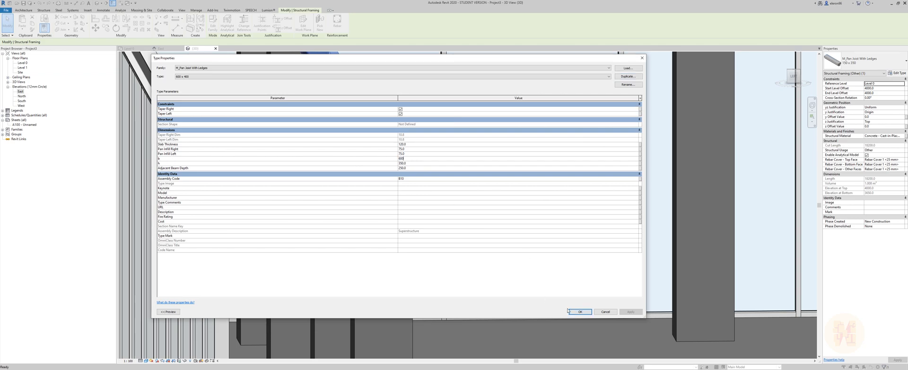
click(582, 313)
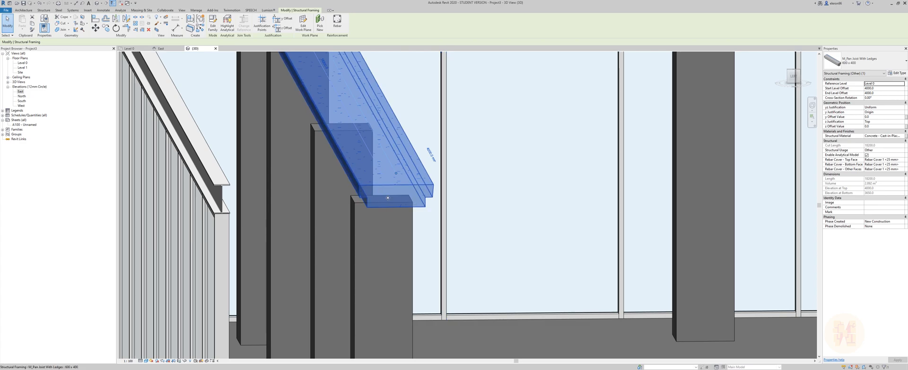
key(Escape)
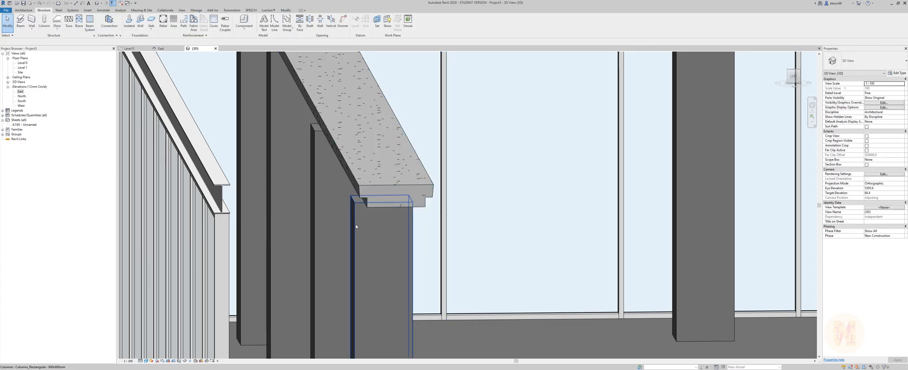
- Align the side of the widened beam with the side face of the nearest column beneath it
key(a)
key(l)
click(355, 225)
click(367, 220)
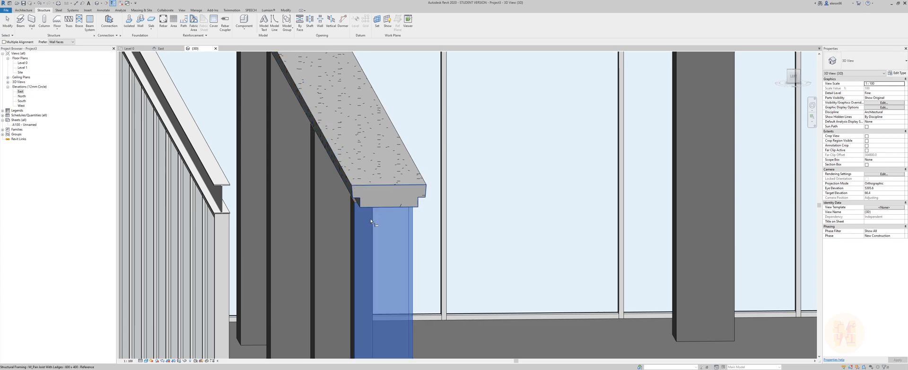
key(Escape)
key(Escape)
- Set the height h of the raised beam's 600 x 400 type to 400
scroll(284, 208, down, 6)
shift+middle_drag(284, 208, 456, 177)
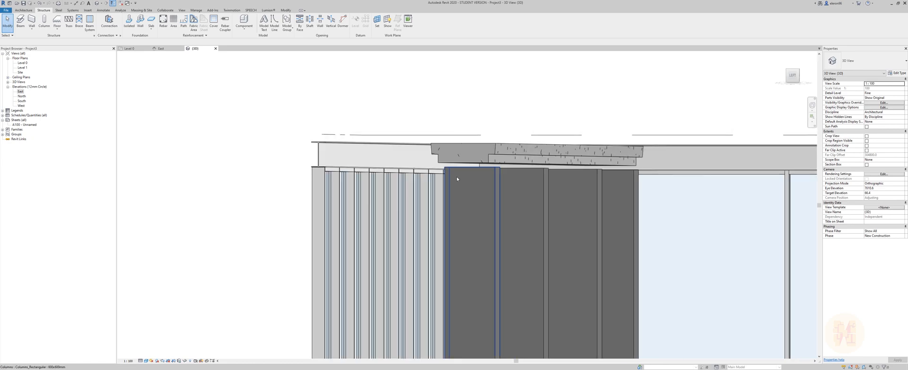
click(471, 156)
shift+middle_drag(492, 191, 499, 198)
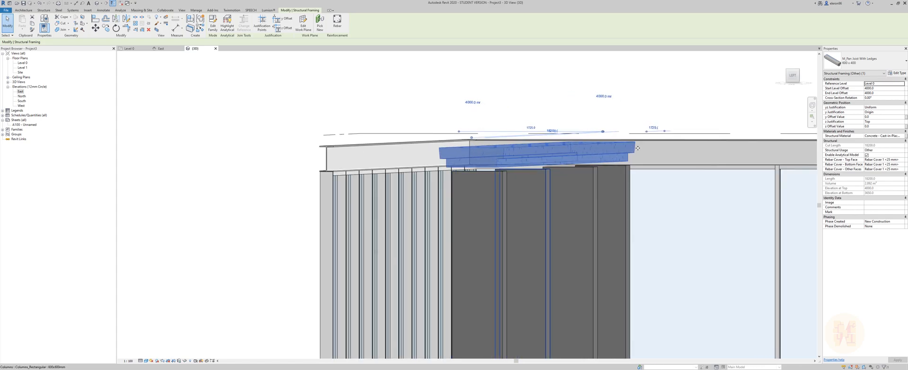
click(896, 74)
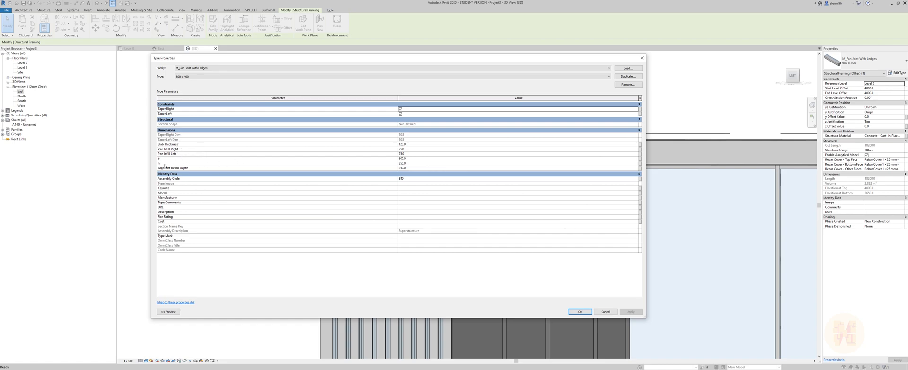
click(409, 163)
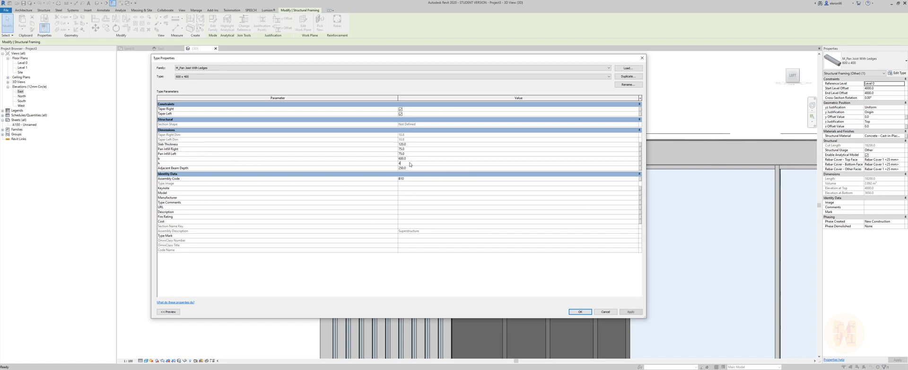
click(580, 312)
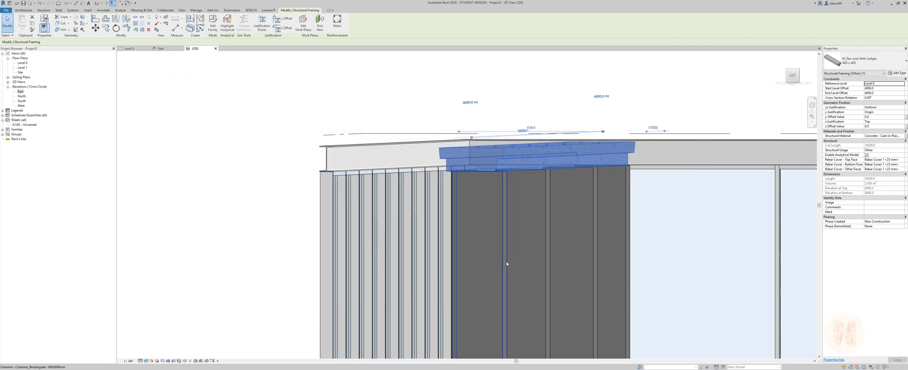
- Raise the other concrete beam from the floor along its column row by setting its start and end level offsets to 4000
key(Escape)
shift+middle_drag(510, 171, 468, 231)
scroll(511, 219, down, 7)
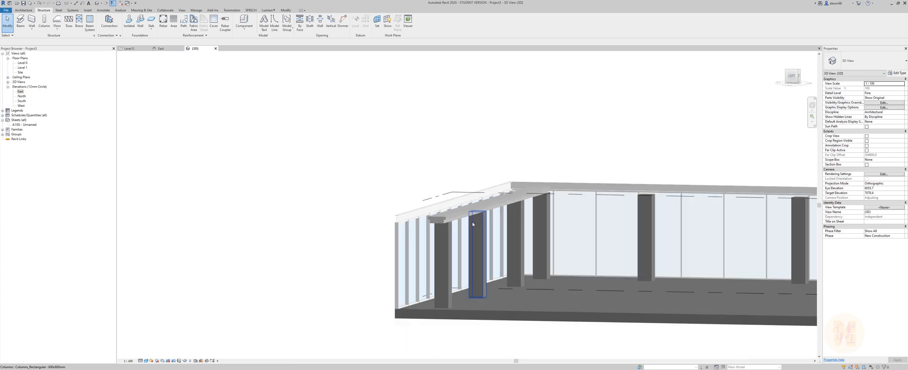
middle_drag(657, 229, 553, 221)
shift+middle_drag(553, 221, 506, 283)
scroll(507, 284, up, 5)
click(561, 276)
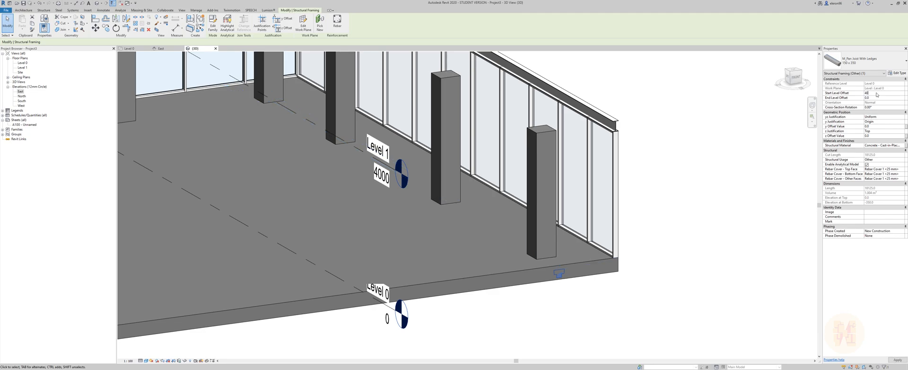
key(Return)
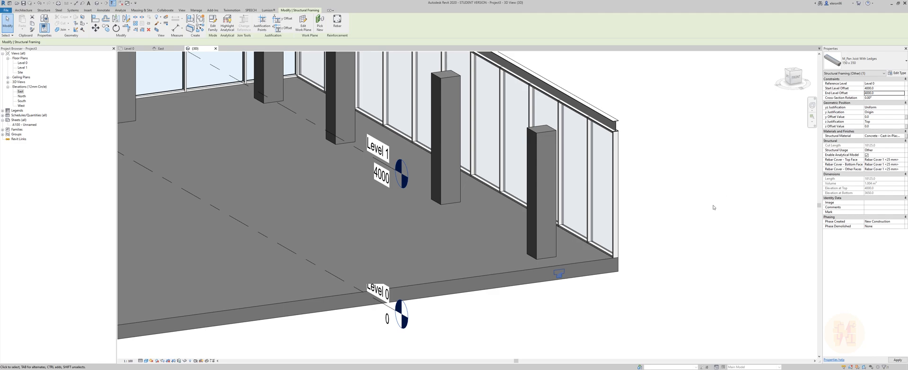
- Change the second raised concrete beam over the columns to the 600 x 400 type
middle_drag(650, 229, 659, 287)
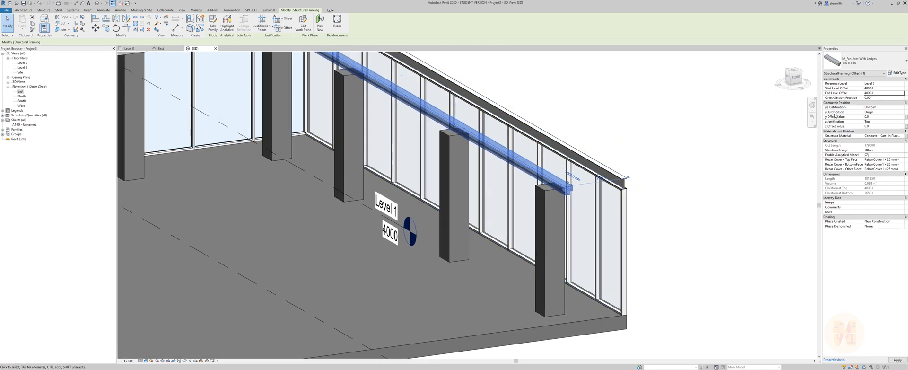
click(872, 64)
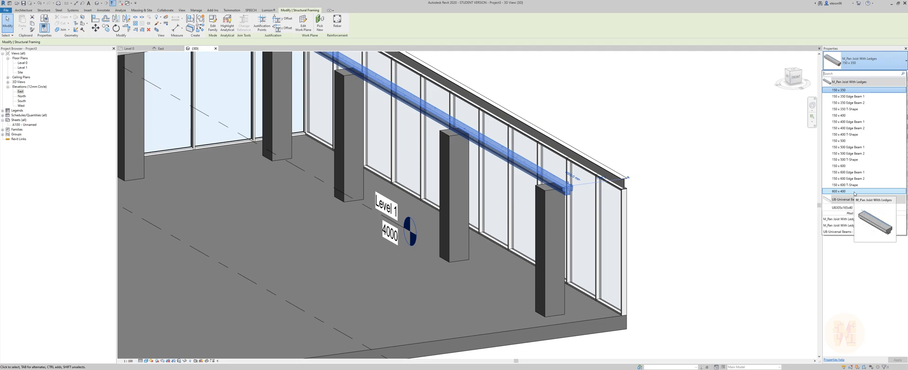
click(852, 191)
click(724, 229)
shift+middle_drag(724, 229, 669, 183)
scroll(289, 100, up, 2)
scroll(322, 125, up, 2)
scroll(339, 149, down, 6)
shift+middle_drag(495, 225, 598, 292)
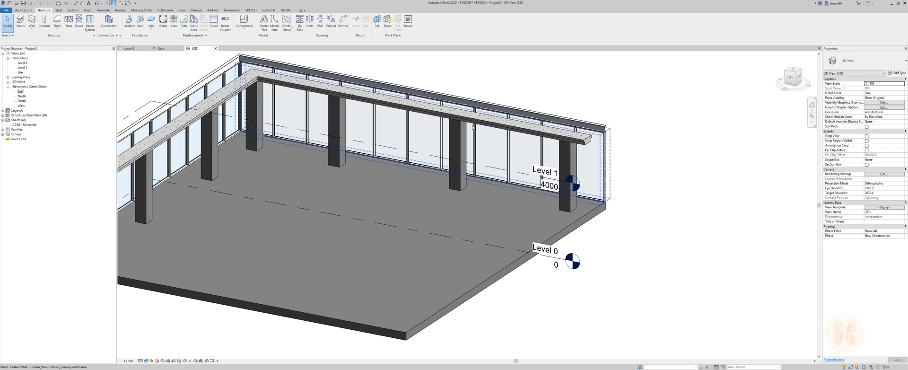
- In the Level 0 plan, copy the three columns of the upper row down to align with the second column along the right side
click(134, 49)
scroll(288, 156, down, 3)
scroll(319, 178, up, 3)
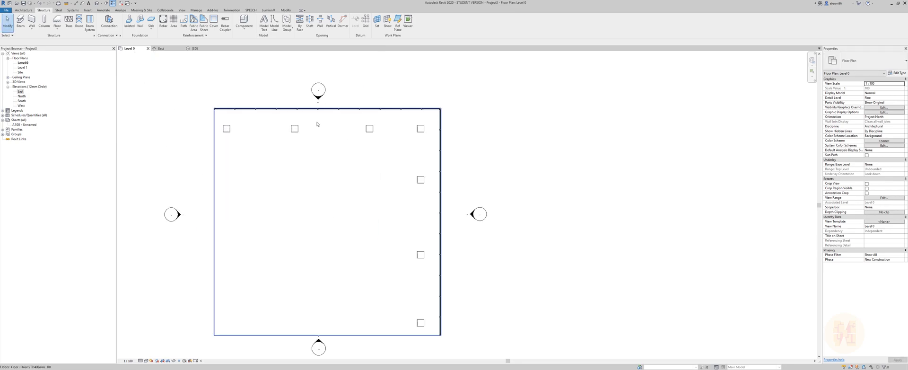
drag(173, 119, 383, 142)
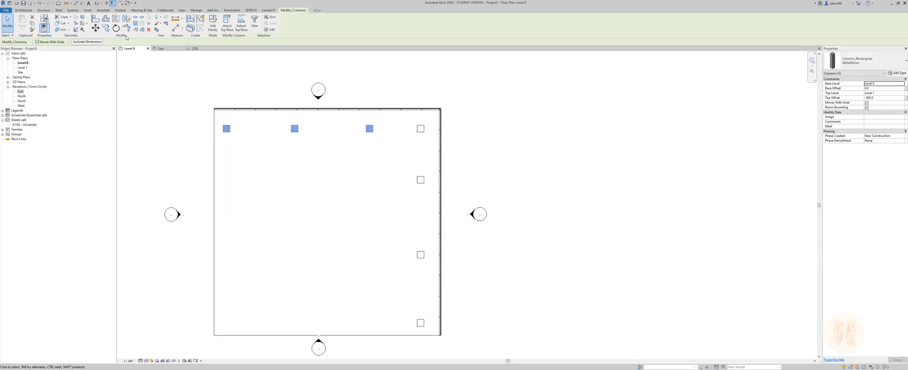
click(107, 30)
click(428, 131)
click(427, 182)
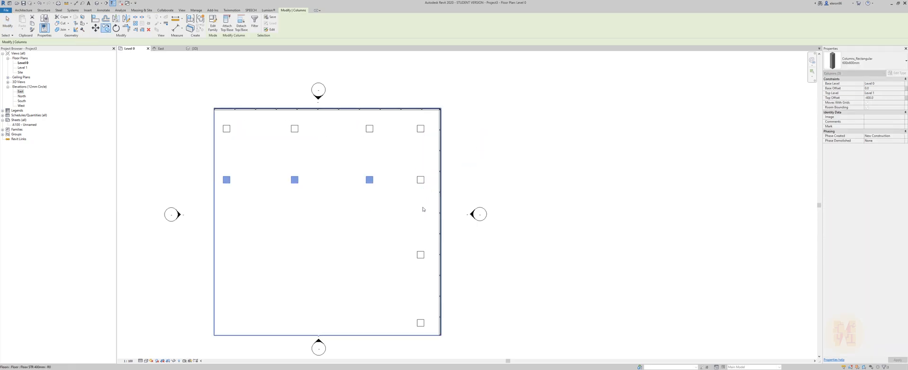
- Copy the new row of three columns down to align with the third and fourth columns along the right side
click(105, 30)
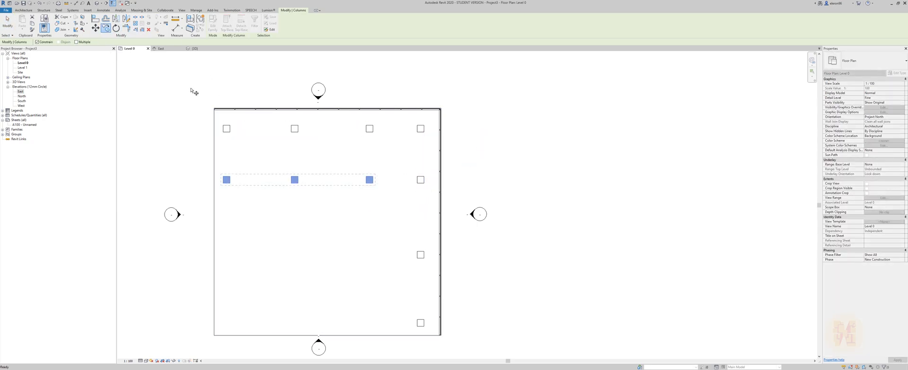
click(424, 183)
click(424, 258)
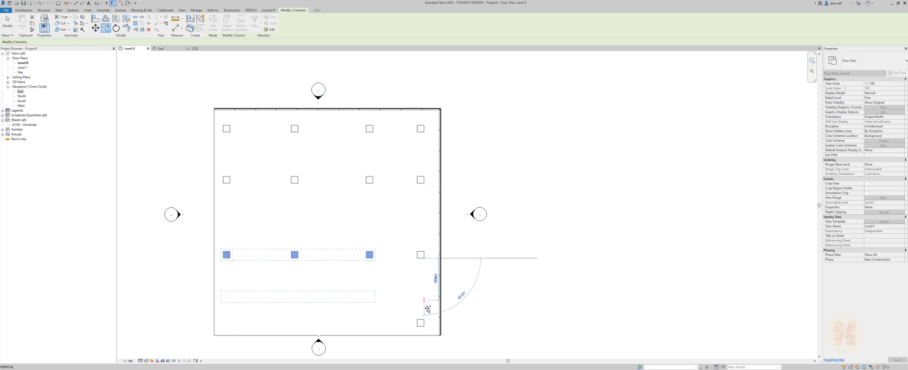
click(423, 325)
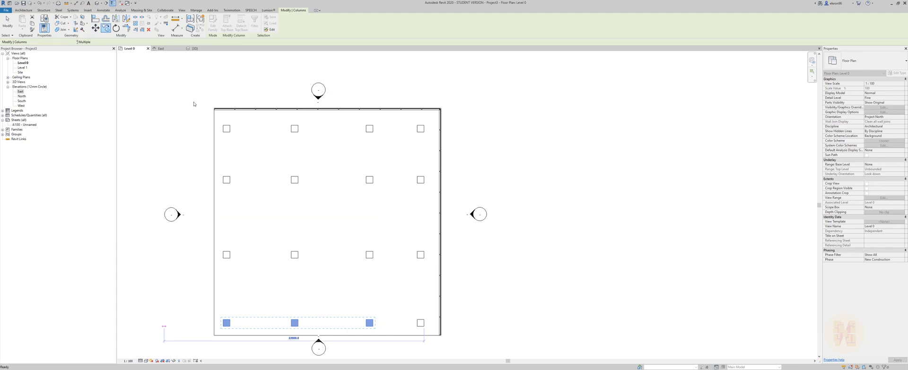
key(Escape)
key(Escape)
- Select the concrete beam over the upper column row and set the 3D view side by side with the Level 0 plan
click(194, 48)
shift+middle_drag(374, 223, 398, 223)
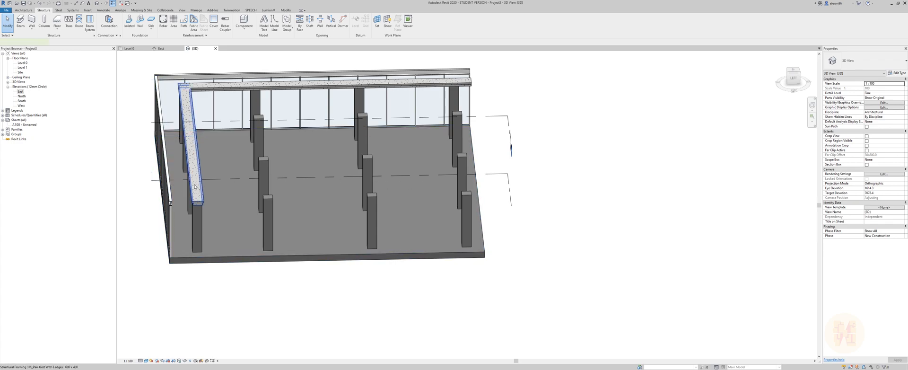
click(190, 142)
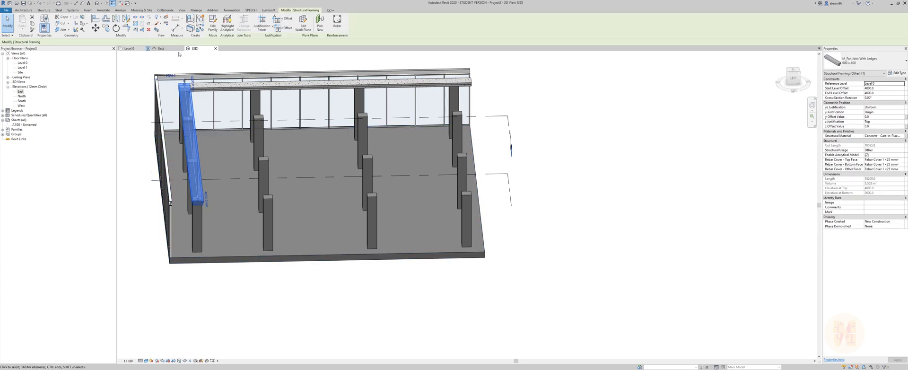
drag(512, 101, 819, 117)
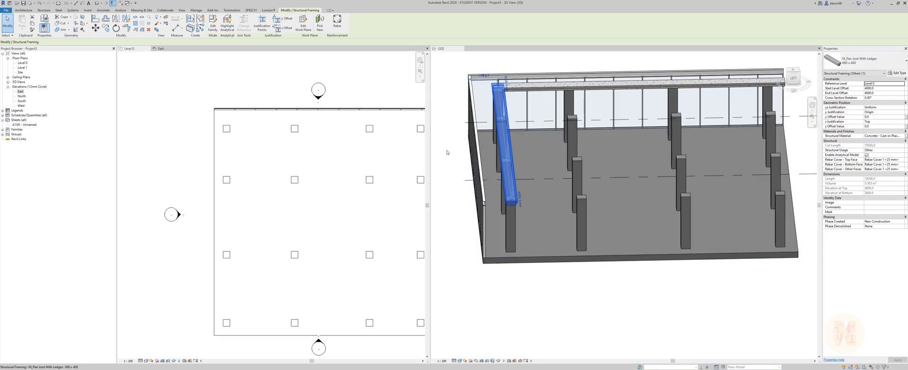
- Copy the selected concrete beam onto the second column row with Multiple enabled, using matching column points in the plan
middle_drag(314, 158, 291, 142)
scroll(272, 167, down, 3)
scroll(225, 247, up, 3)
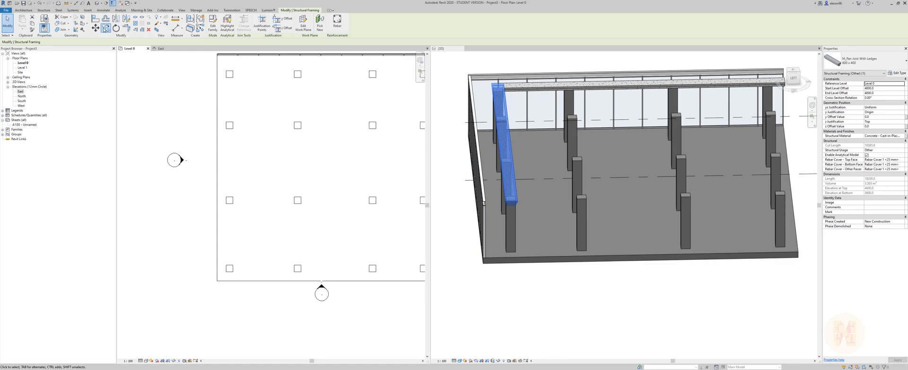
middle_drag(268, 278, 189, 291)
middle_drag(143, 83, 222, 111)
scroll(222, 113, up, 4)
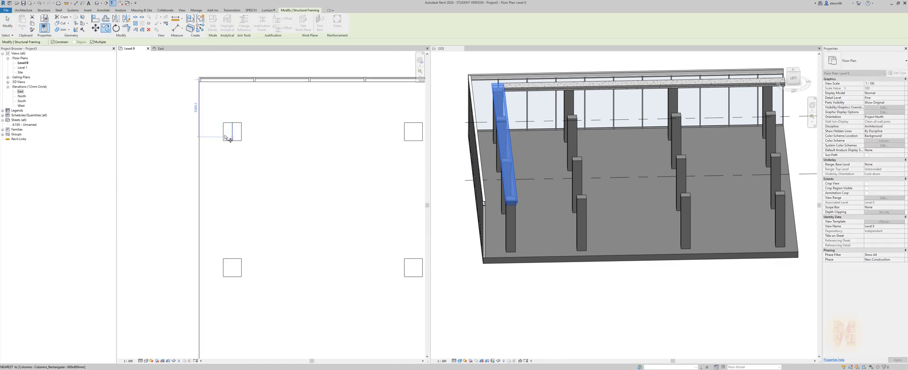
click(224, 132)
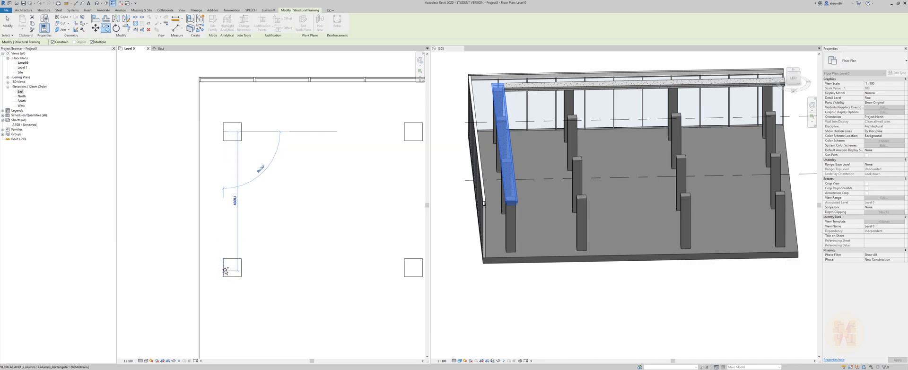
click(225, 269)
- Place further copies of the concrete beam over the third and fourth column rows
scroll(251, 207, down, 3)
middle_drag(271, 246, 274, 141)
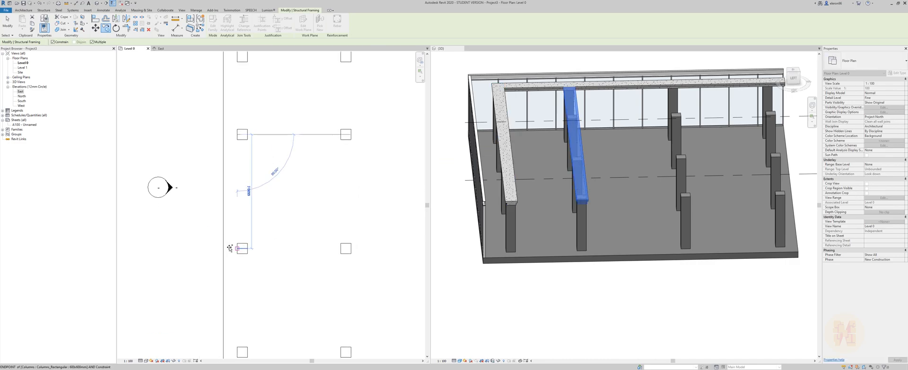
click(238, 249)
middle_drag(285, 275, 291, 128)
click(242, 205)
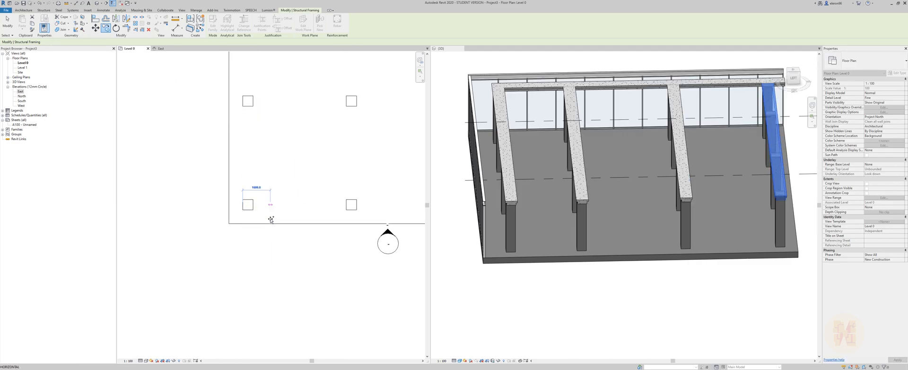
scroll(307, 207, down, 2)
key(Escape)
key(Escape)
middle_drag(368, 187, 258, 184)
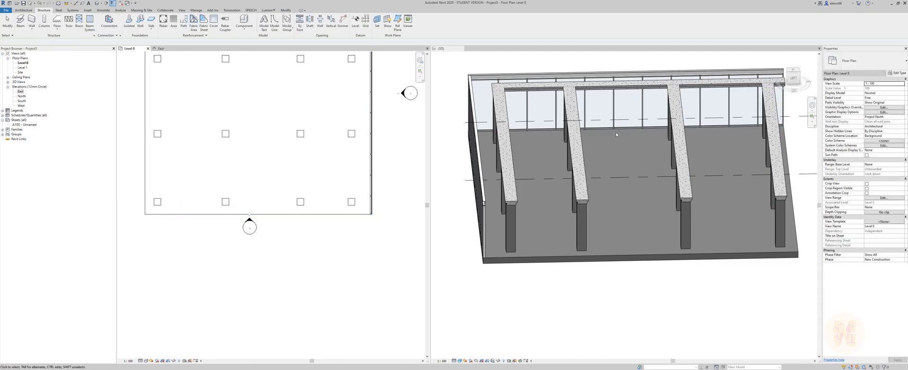
- Copy the perpendicular concrete beam over the other three column lines to complete the beam grid
click(591, 86)
click(591, 86)
click(317, 115)
click(106, 28)
scroll(317, 165, up, 3)
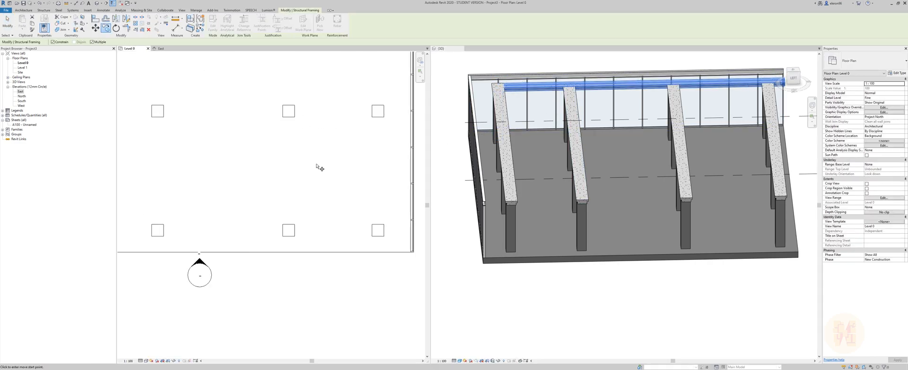
click(378, 236)
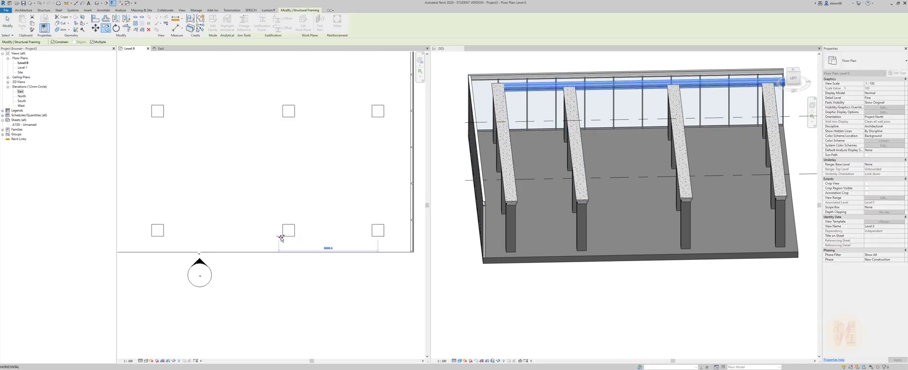
click(158, 235)
middle_drag(149, 218, 301, 217)
scroll(300, 217, up, 1)
click(174, 237)
key(Escape)
key(Escape)
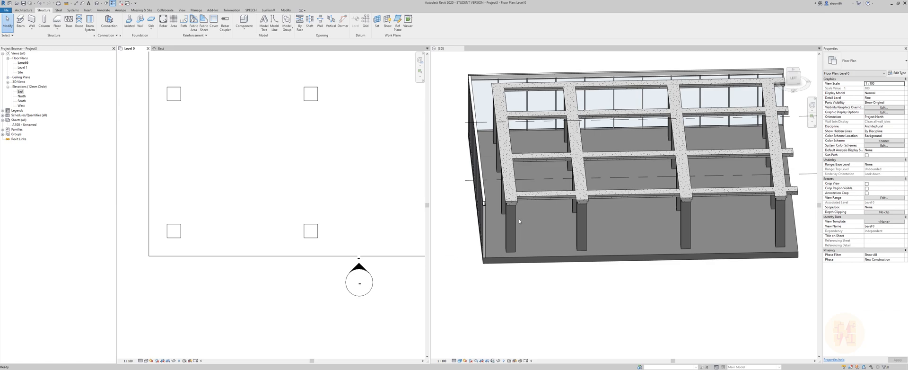
shift+middle_drag(544, 236, 568, 198)
shift+middle_drag(553, 199, 545, 212)
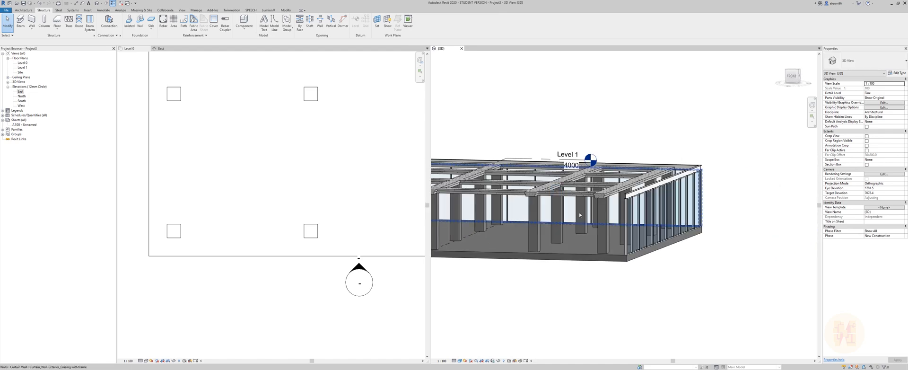
scroll(594, 206, up, 4)
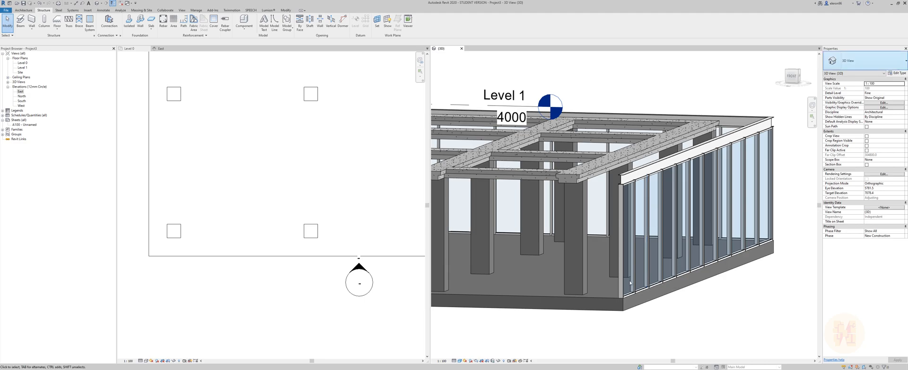
scroll(222, 213, down, 5)
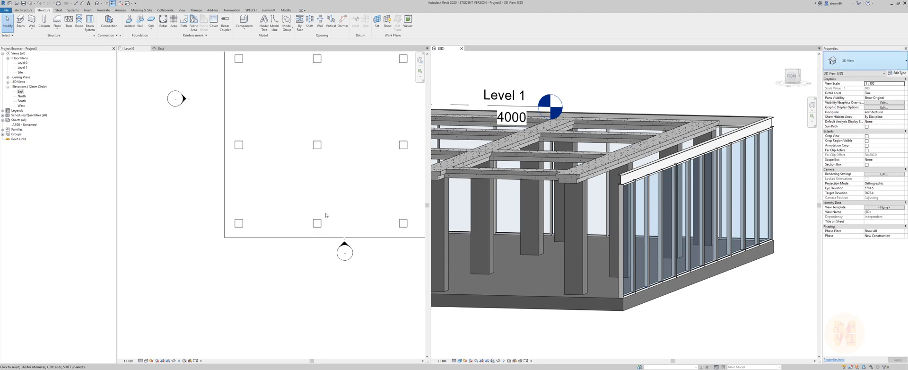
scroll(258, 232, up, 4)
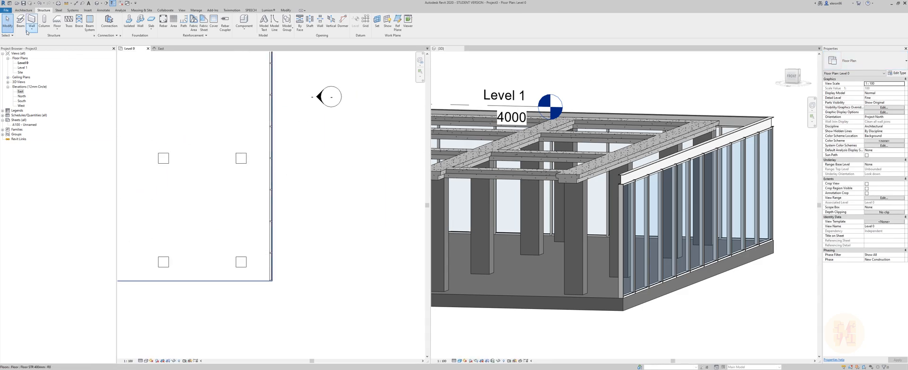
click(23, 10)
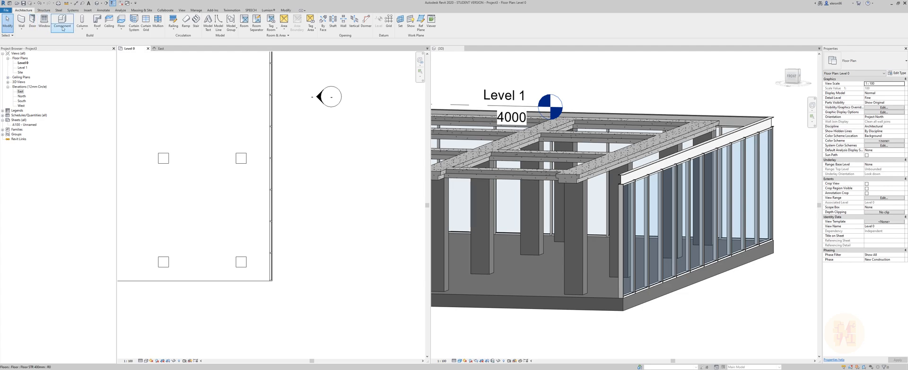
click(98, 19)
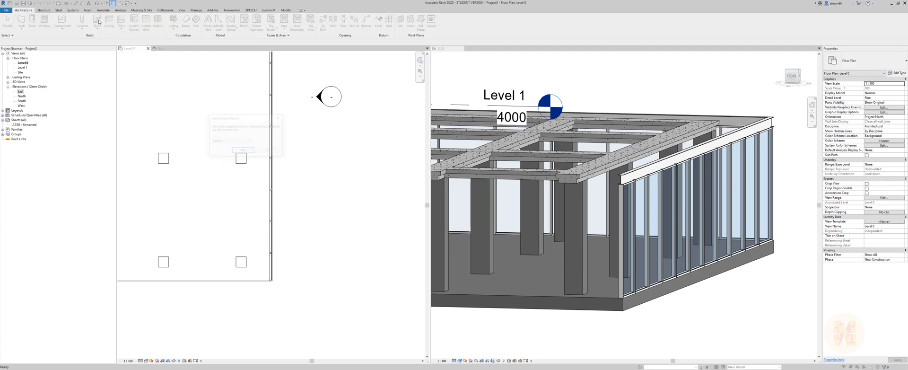
click(268, 151)
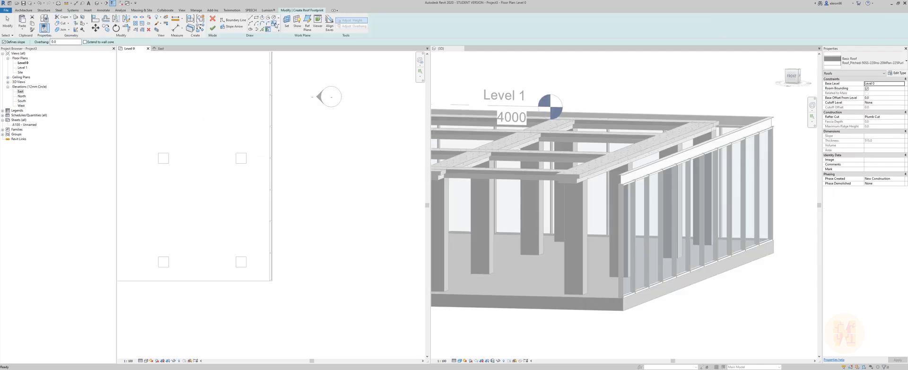
click(212, 18)
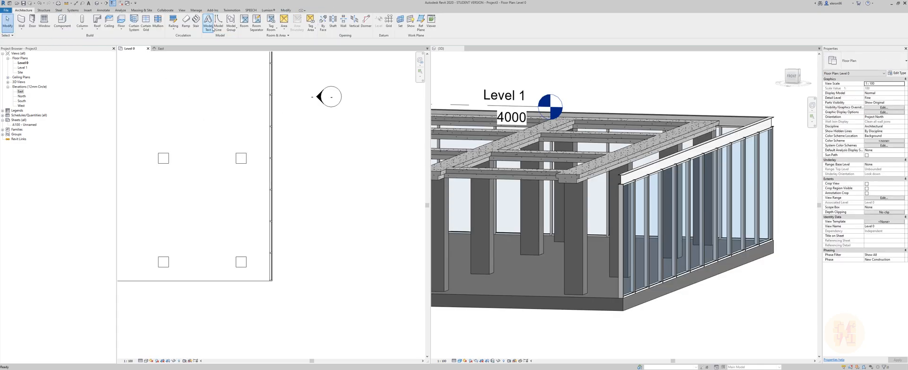
- Start a new floor on Level 0 and duplicate the Floor STR 400mm type as Facade Floor STR 400mm
click(122, 21)
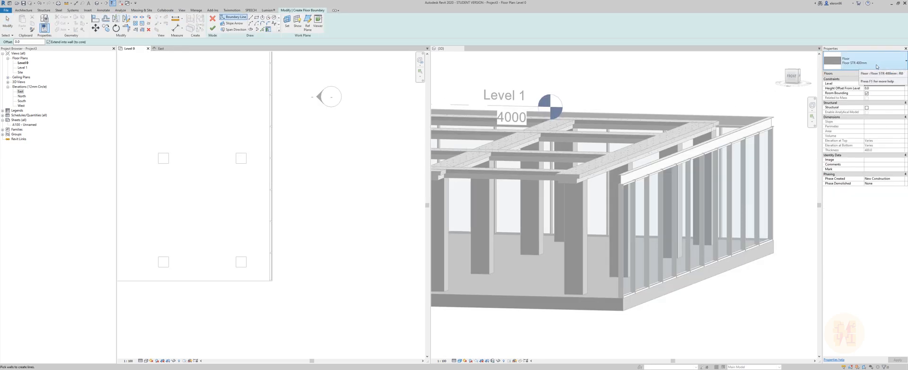
click(876, 67)
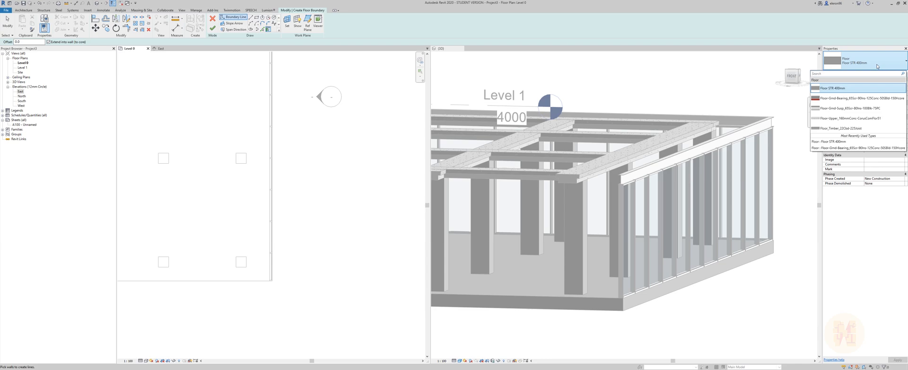
click(877, 67)
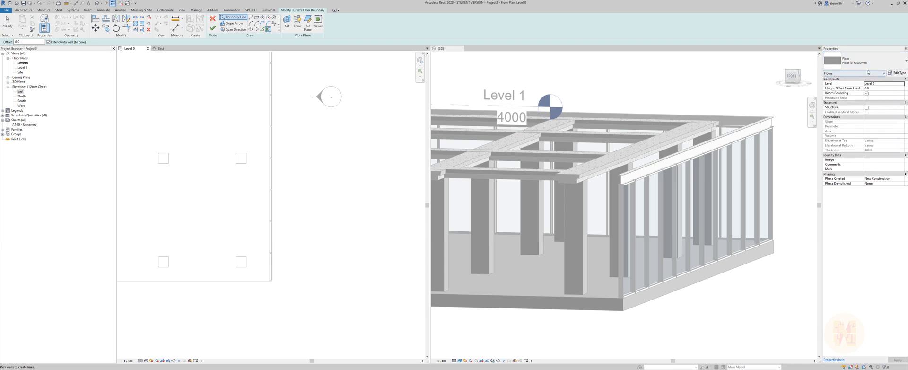
click(897, 72)
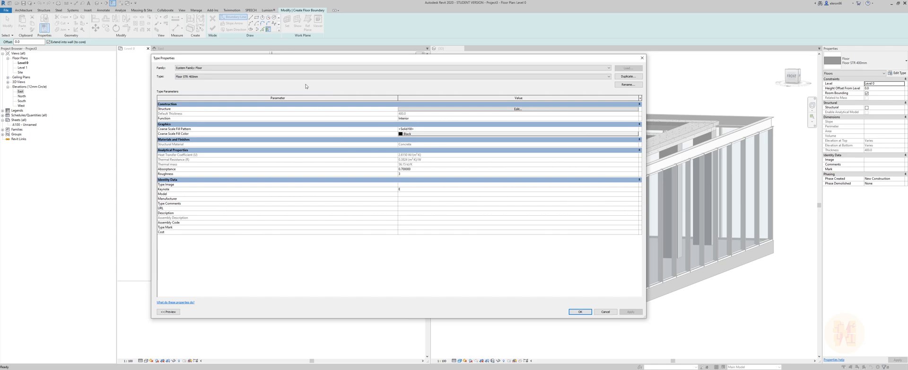
click(619, 77)
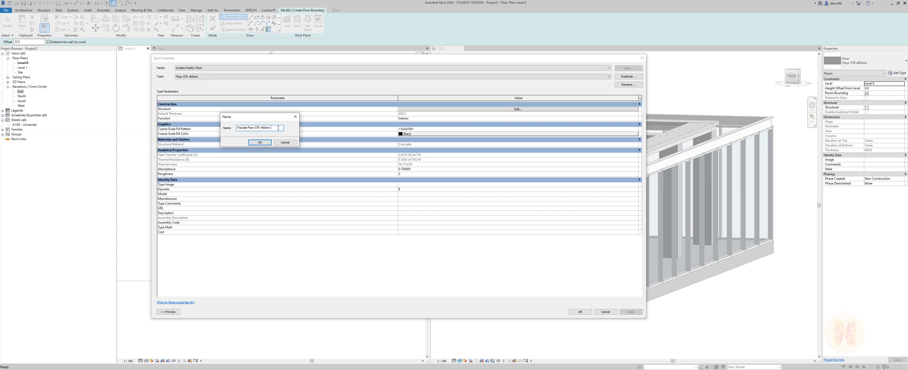
click(260, 143)
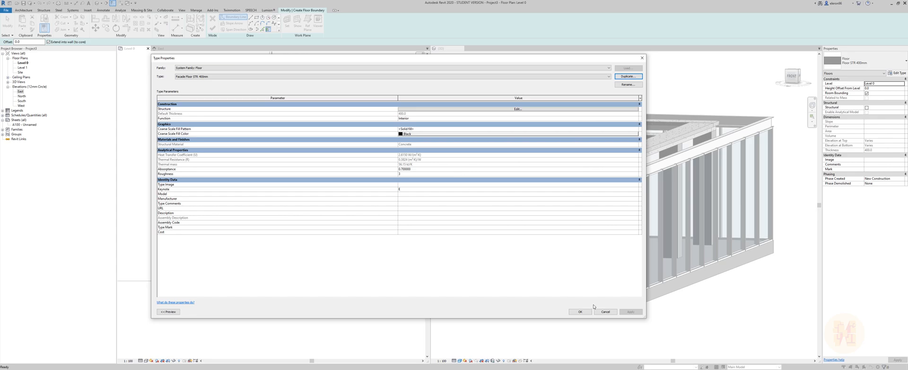
- Accept the facade floor type and pick boundary lines along the right and top curtain walls and at the slab's upper-left corner
click(580, 311)
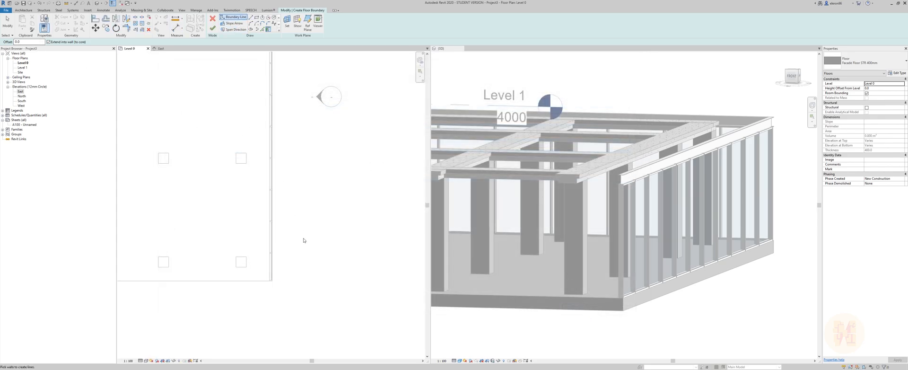
scroll(272, 288, up, 5)
click(263, 29)
click(276, 175)
scroll(341, 155, down, 6)
middle_drag(189, 56, 267, 164)
mouse_move(203, 82)
middle_down()
mouse_move(271, 223)
mouse_move(273, 265)
middle_up()
scroll(193, 191, up, 4)
scroll(204, 208, up, 2)
click(227, 235)
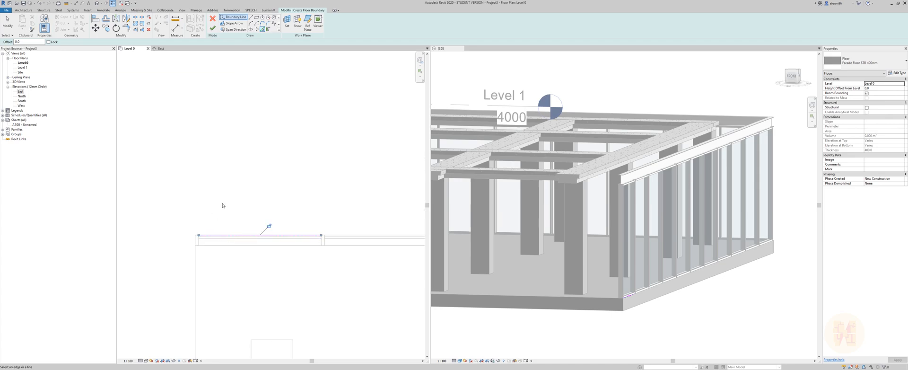
click(192, 237)
key(Escape)
key(Escape)
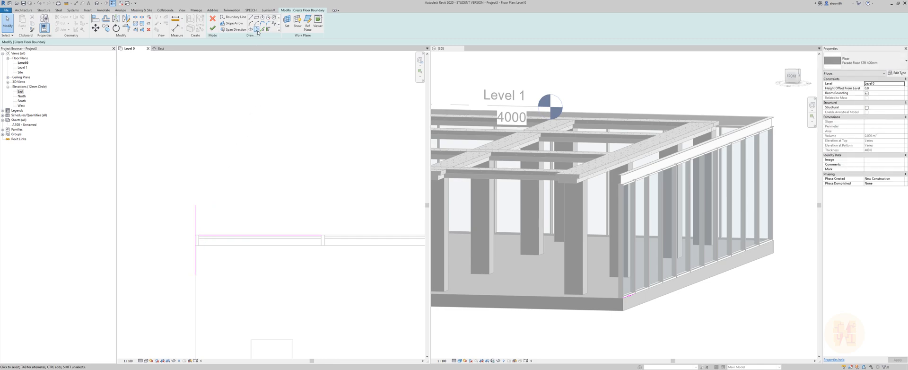
- Draw straight outer boundary lines beyond the top and right curtain walls, plus a short closing line at the lower-right slab edge
click(250, 18)
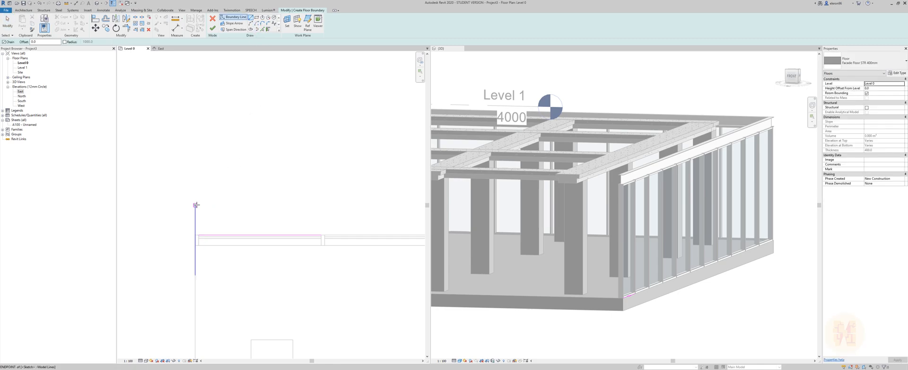
click(195, 205)
scroll(208, 201, down, 6)
middle_drag(345, 195, 126, 180)
click(237, 183)
key(Escape)
middle_drag(217, 203, 267, 104)
click(266, 85)
click(265, 335)
key(Escape)
scroll(262, 314, up, 4)
key(Escape)
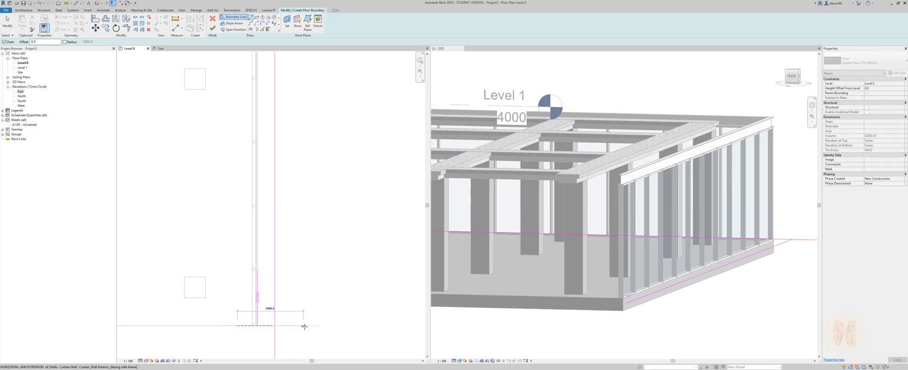
- Trim and extend the boundary lines into corners to form an L-shaped outline along the top and right curtain walls
click(258, 305)
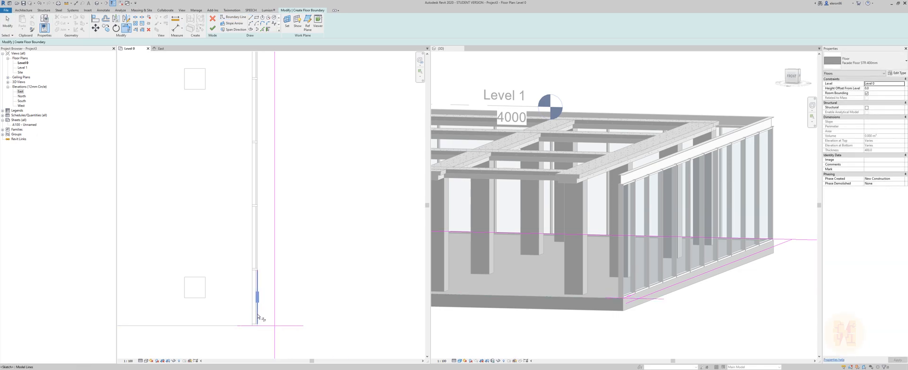
click(268, 326)
click(275, 312)
scroll(274, 284, down, 7)
middle_drag(273, 142, 305, 206)
scroll(300, 204, up, 2)
click(314, 208)
scroll(331, 227, down, 2)
click(347, 320)
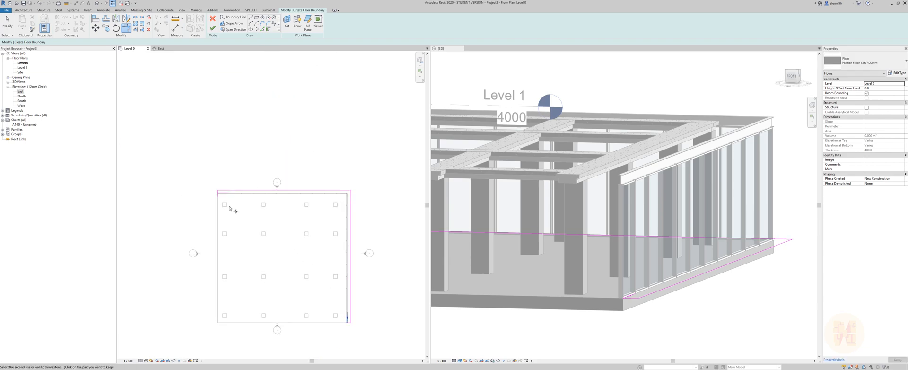
scroll(226, 196, up, 4)
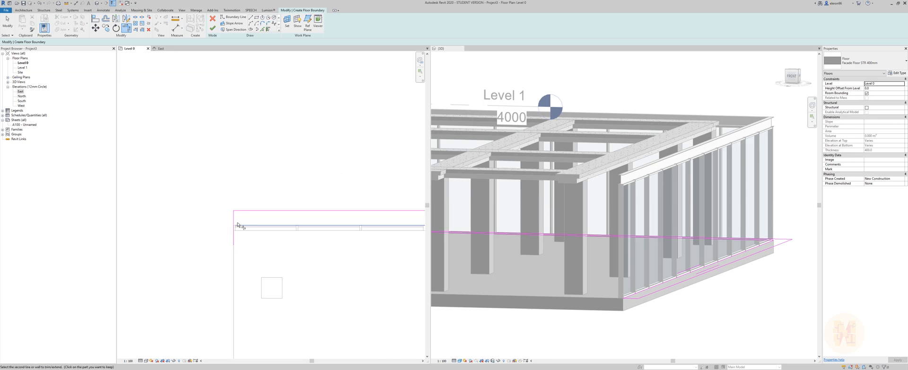
key(Escape)
- Set the outer top boundary line's distance from the inner line to 400 mm
scroll(238, 190, down, 2)
click(253, 200)
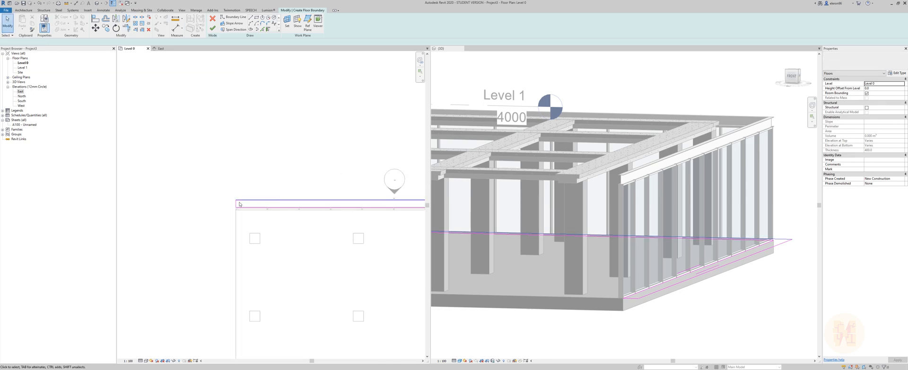
scroll(254, 199, up, 2)
middle_drag(345, 212, 178, 219)
scroll(277, 221, down, 5)
middle_drag(362, 226, 274, 226)
scroll(293, 223, up, 6)
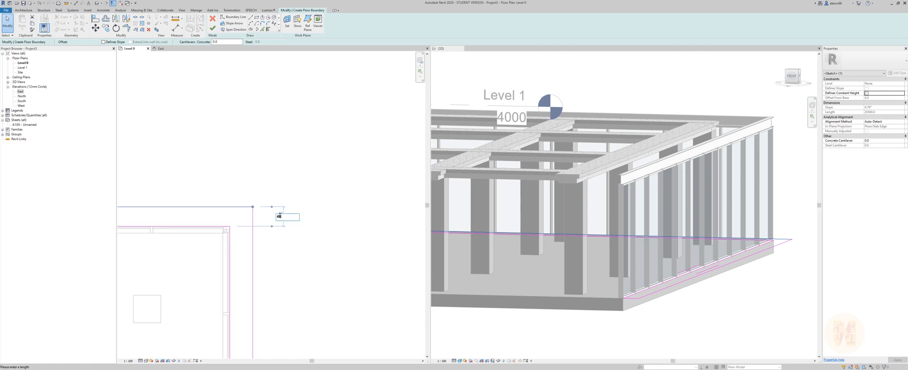
key(Return)
- Set the outer right boundary line's distance from the inner line to 400 mm and finish the floor sketch
scroll(283, 211, down, 2)
middle_drag(293, 242, 305, 153)
scroll(269, 318, up, 6)
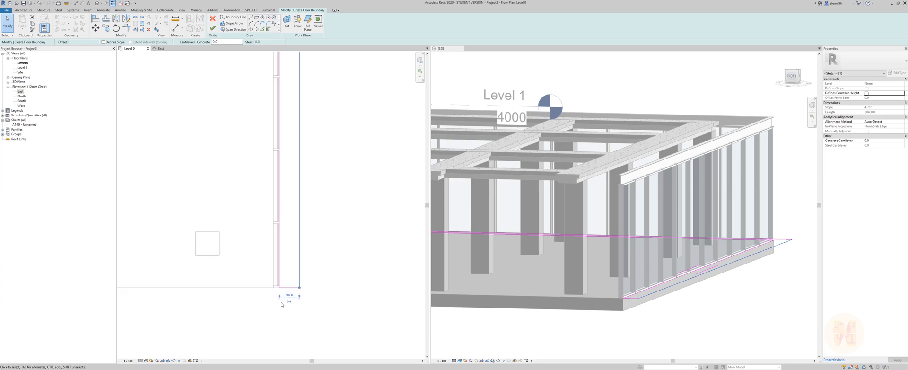
key(Return)
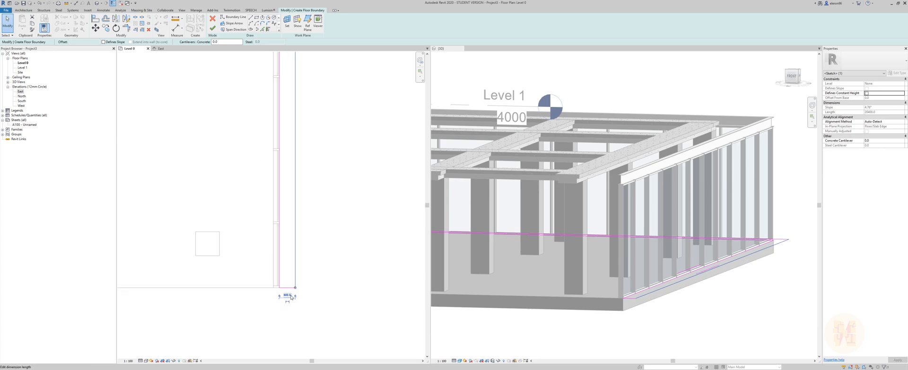
key(Escape)
click(213, 28)
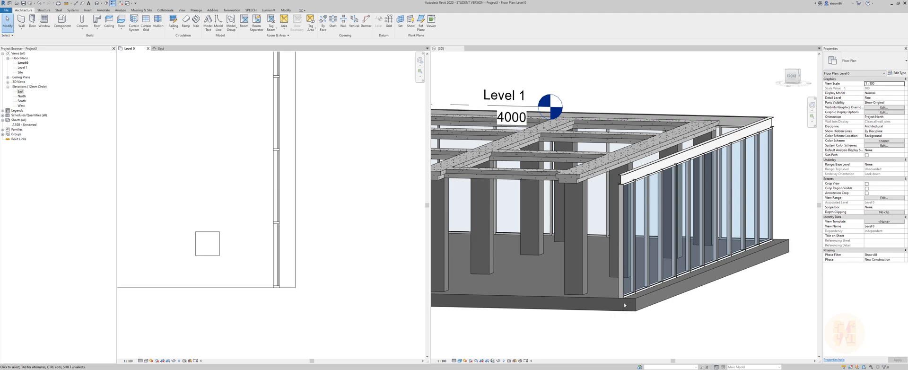
- Copy the L-shaped facade floor to the clipboard and paste it aligned to the same place
click(636, 305)
click(636, 308)
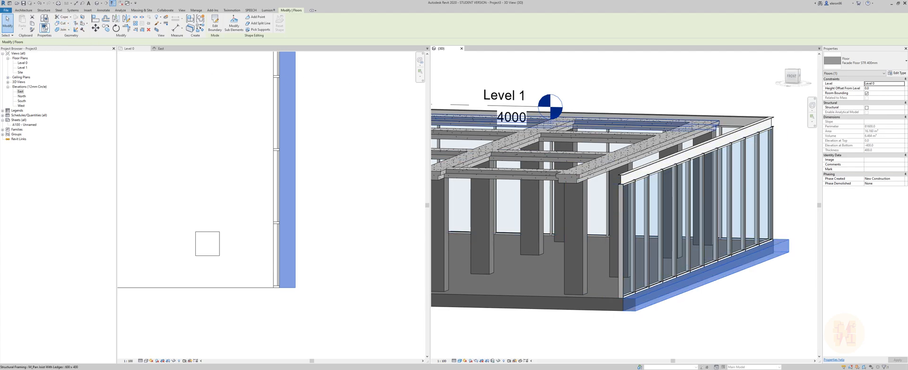
click(33, 25)
click(25, 29)
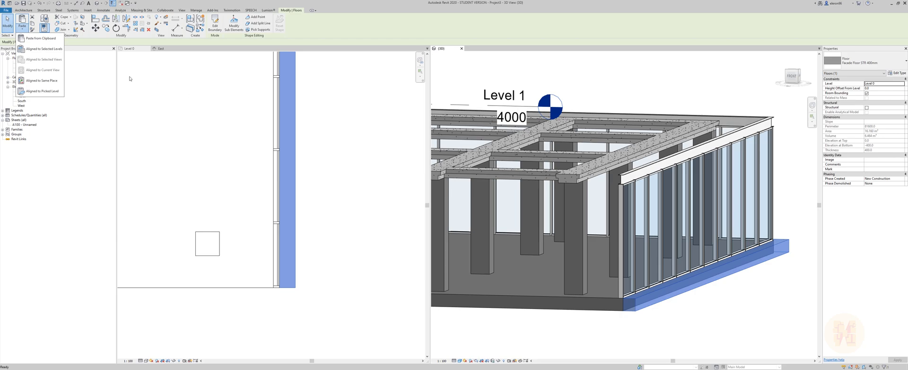
click(41, 81)
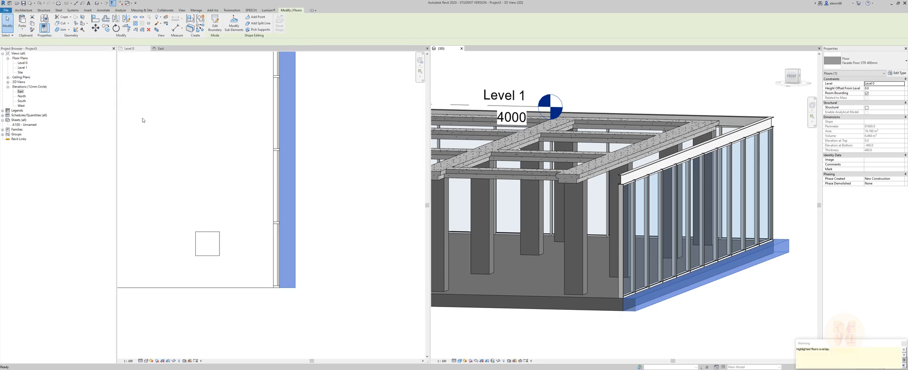
- Set the pasted facade floor's Height Offset From Level to 3000
click(876, 89)
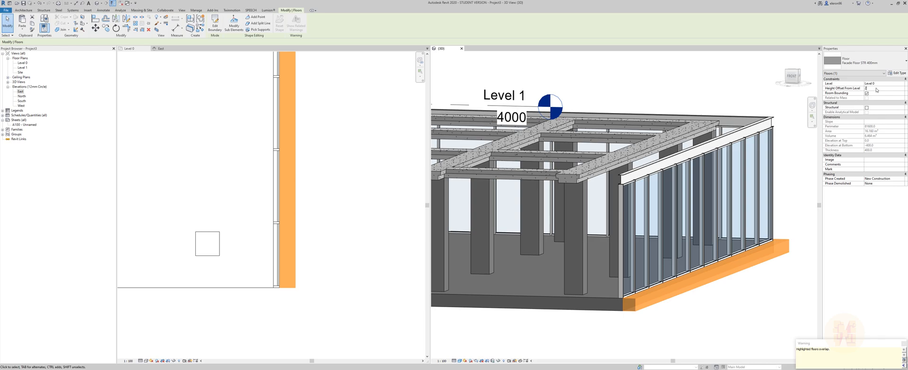
text(2600)
key(Return)
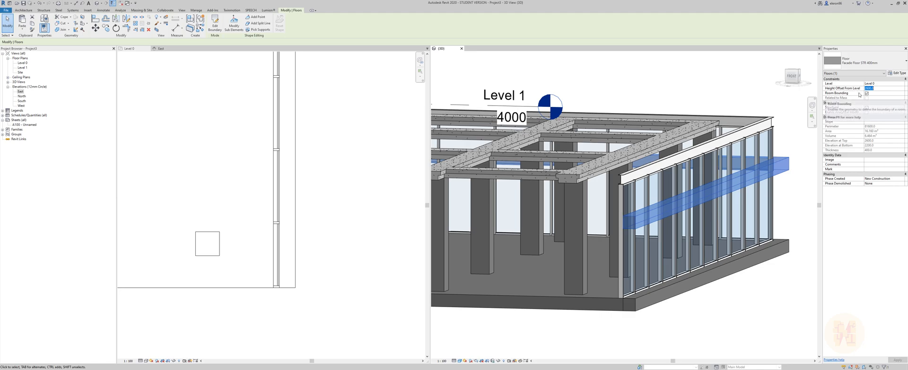
text(300)
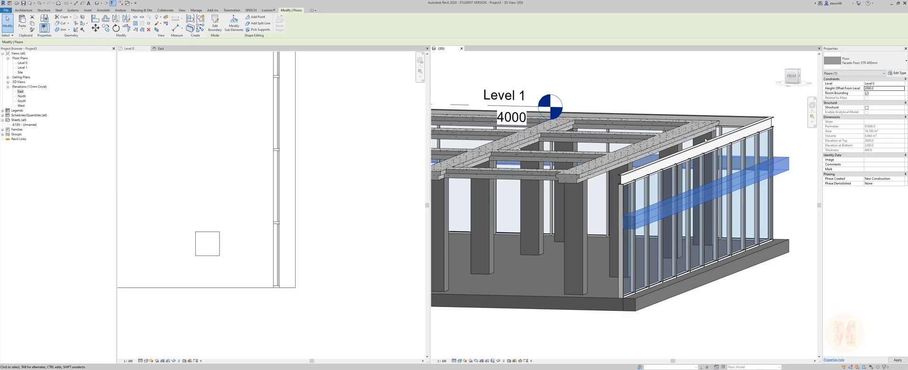
key(Escape)
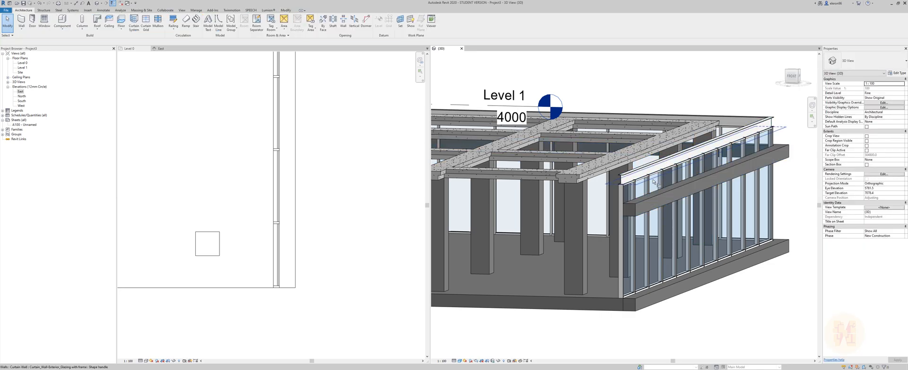
- Align the raised facade floor's underside with the top of the curtain wall mullion beneath the steel beam
key(l)
scroll(622, 195, up, 5)
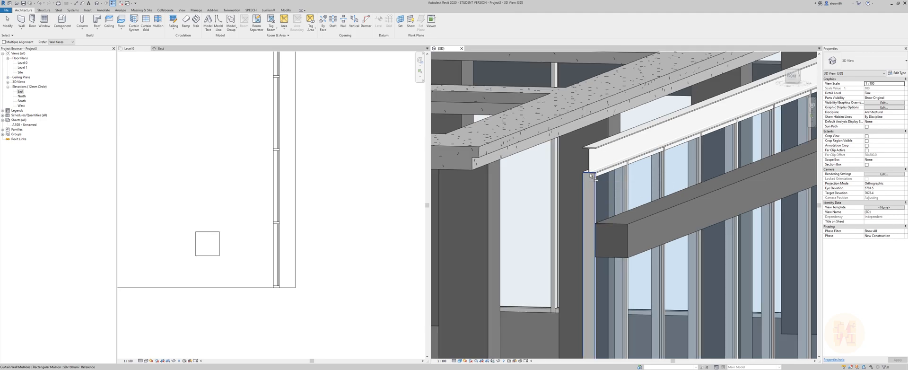
scroll(591, 175, up, 3)
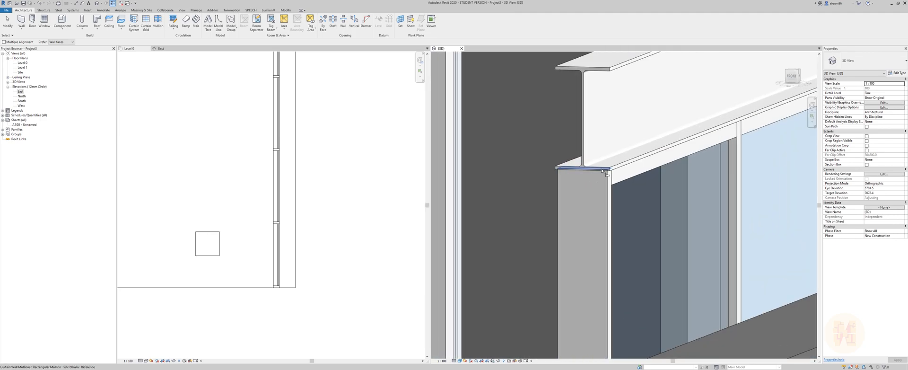
click(603, 171)
scroll(617, 189, down, 2)
click(632, 334)
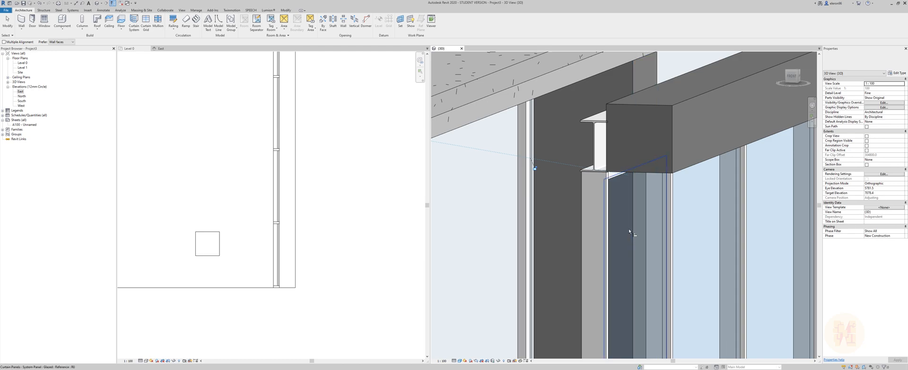
scroll(610, 170, up, 3)
scroll(610, 171, up, 2)
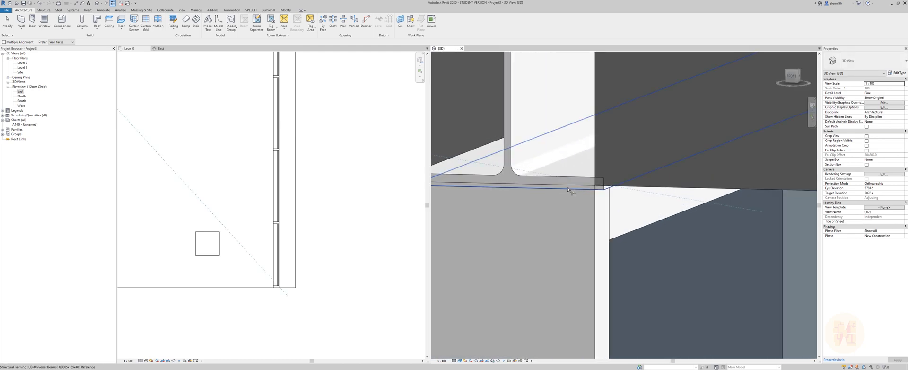
key(Escape)
key(Escape)
- Examine the raised facade floor's height against Level 1 and the curtain wall in the 3D view and East elevation
scroll(577, 179, down, 2)
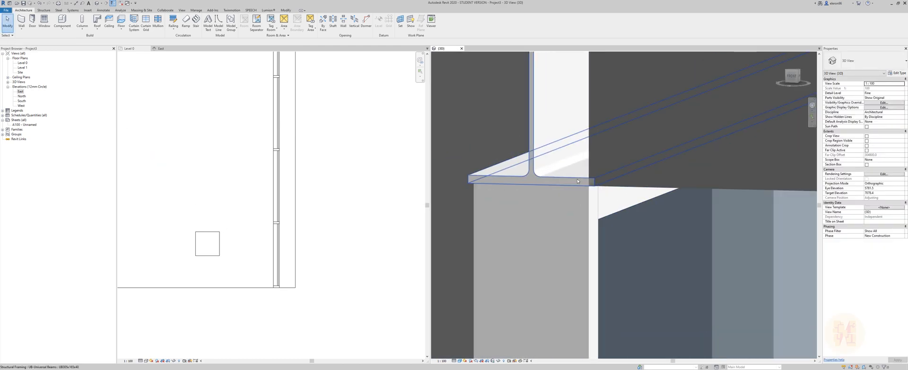
scroll(556, 167, down, 5)
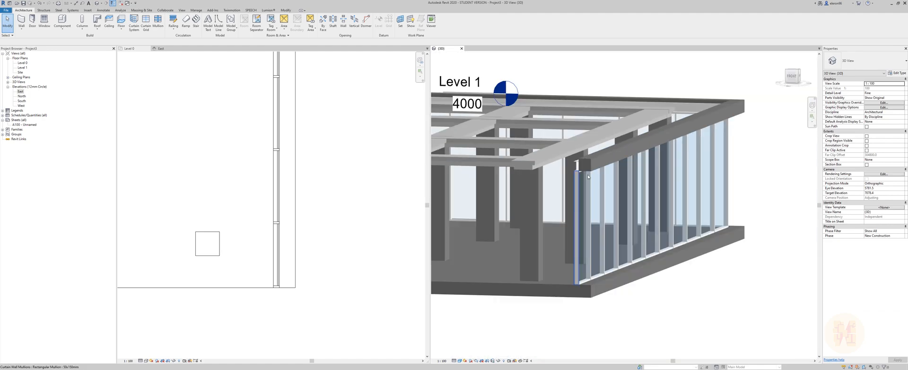
shift+middle_drag(738, 279, 764, 266)
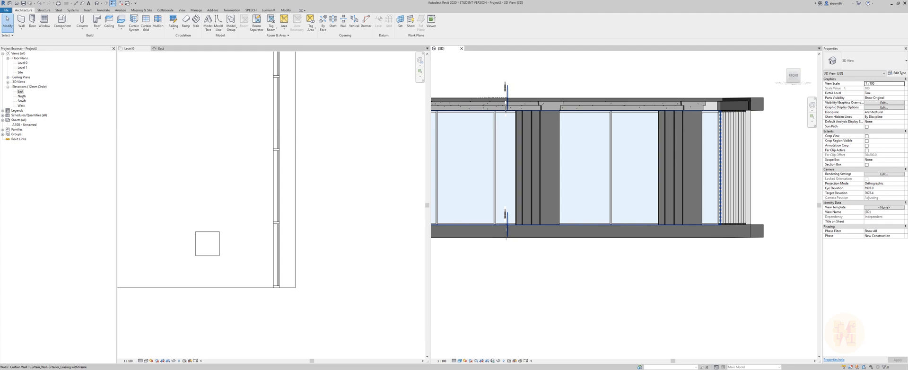
click(159, 48)
scroll(251, 143, down, 3)
middle_drag(267, 142, 199, 152)
scroll(336, 137, up, 2)
scroll(336, 137, up, 5)
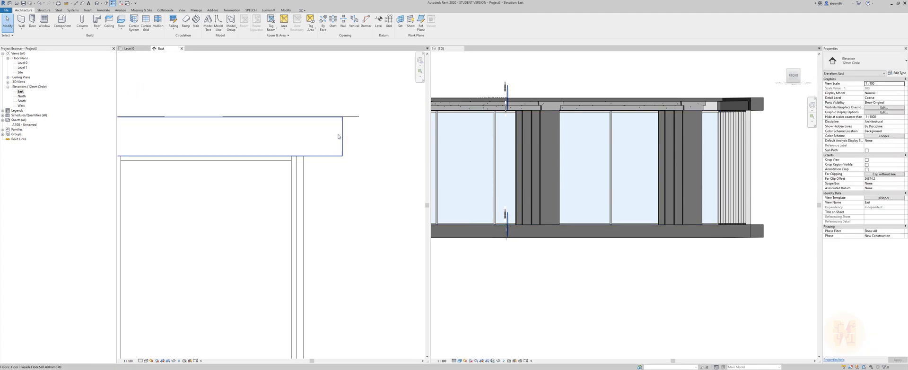
scroll(341, 118, down, 5)
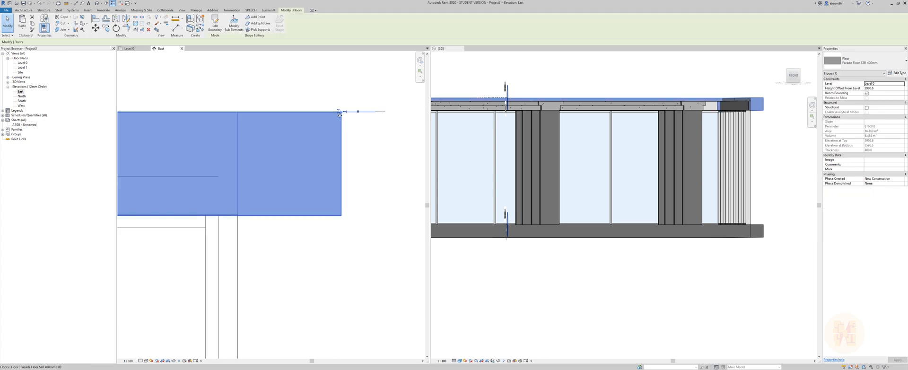
scroll(352, 157, down, 5)
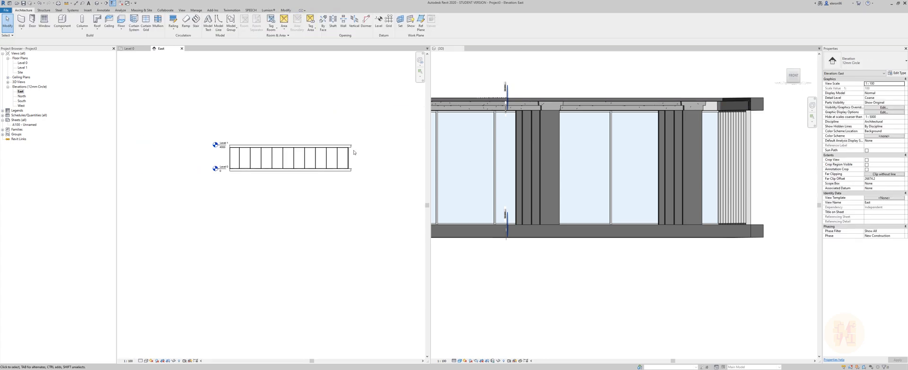
scroll(371, 130, up, 5)
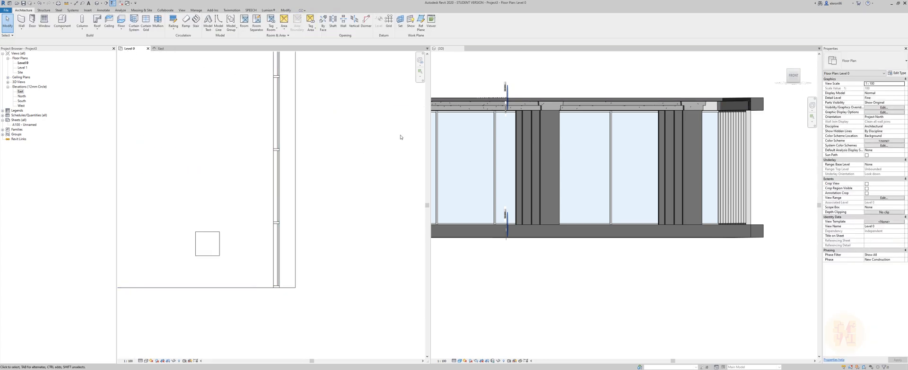
- Try lengthening the Level 1 datum past the building in the 3D view, and undo the change
scroll(568, 153, down, 5)
shift+middle_drag(559, 154, 580, 209)
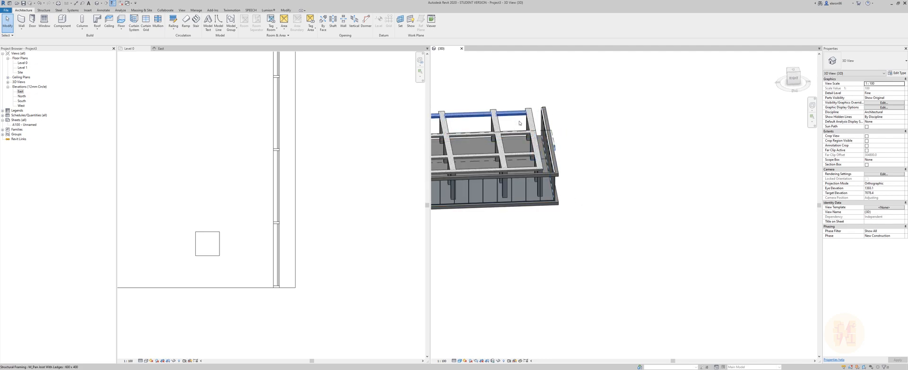
click(558, 147)
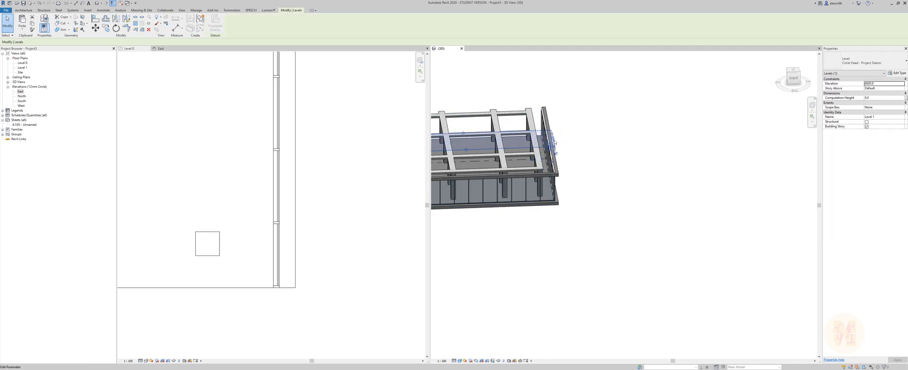
shift+middle_drag(555, 142, 549, 124)
drag(549, 125, 656, 156)
shift+middle_drag(656, 156, 600, 221)
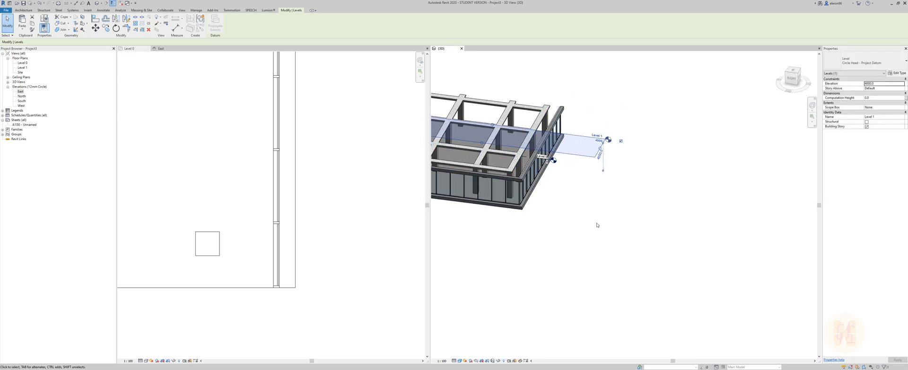
key(ctrl+z)
scroll(236, 141, down, 6)
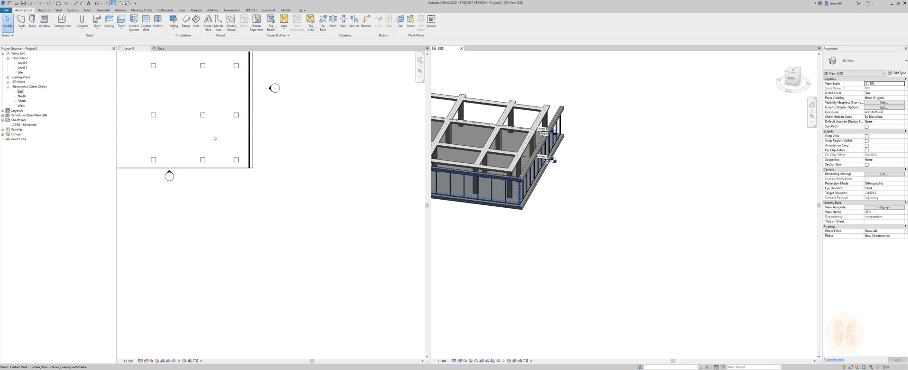
- In the North elevation, extend both ends of the Level 1 and Level 0 datum lines past the building
double_click(19, 96)
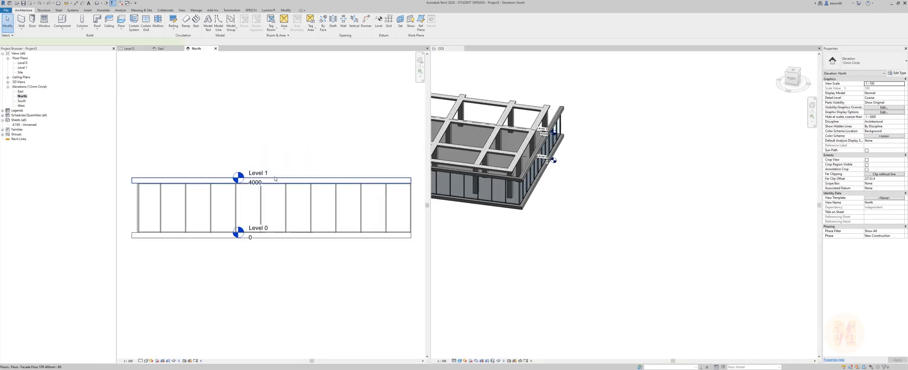
click(275, 180)
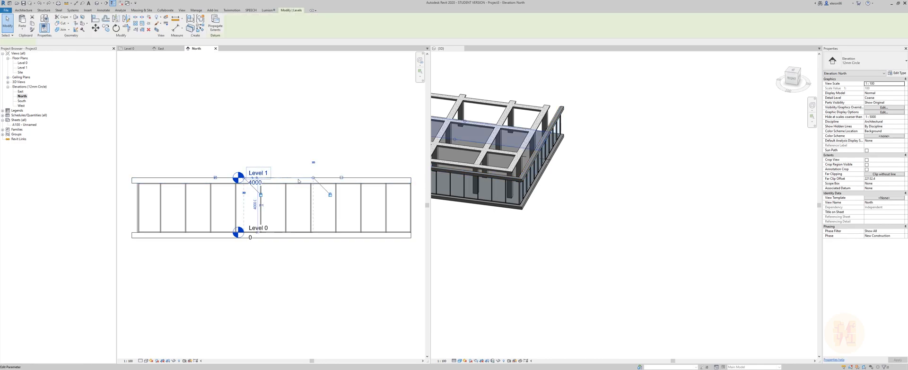
scroll(283, 177, down, 2)
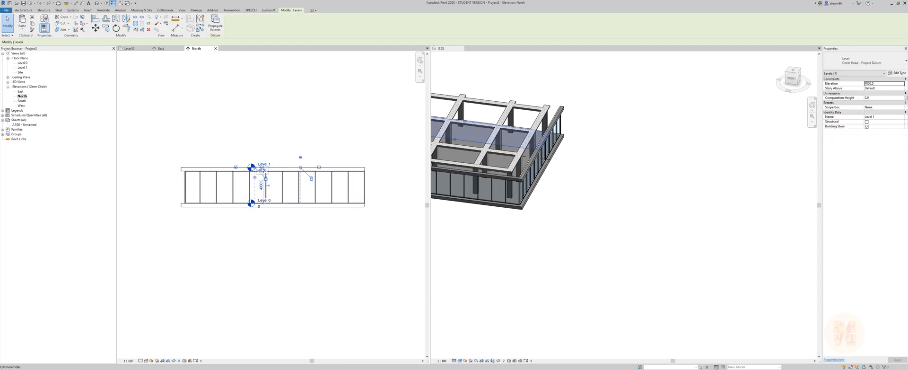
scroll(251, 161, up, 3)
scroll(336, 173, down, 3)
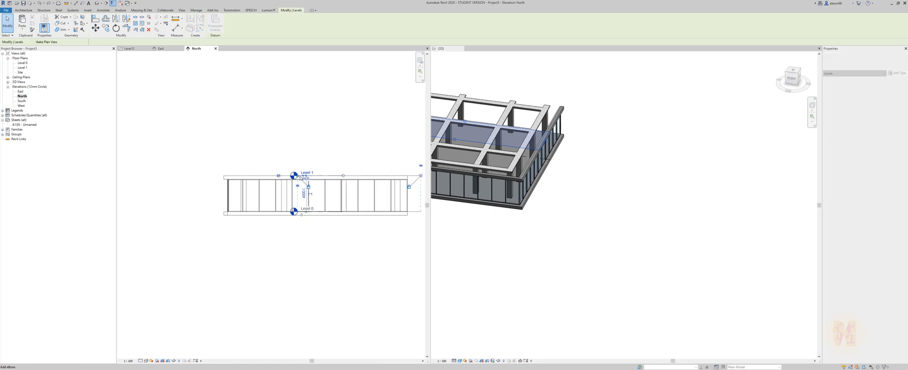
scroll(298, 177, up, 3)
scroll(298, 176, up, 3)
drag(296, 181, 139, 177)
scroll(236, 175, down, 5)
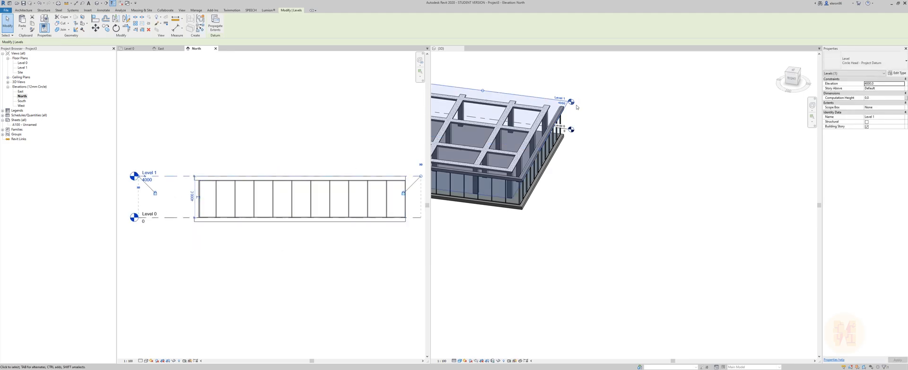
click(264, 136)
- Check the level extents in the South elevation and pull the level heads clear of the building in the West elevation
double_click(22, 101)
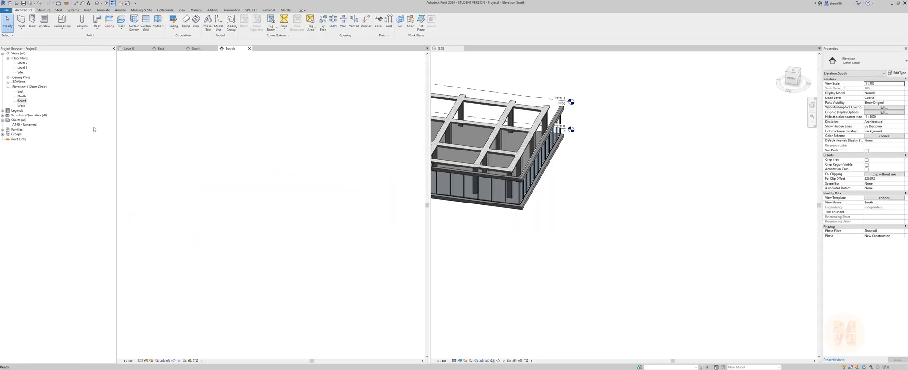
click(24, 106)
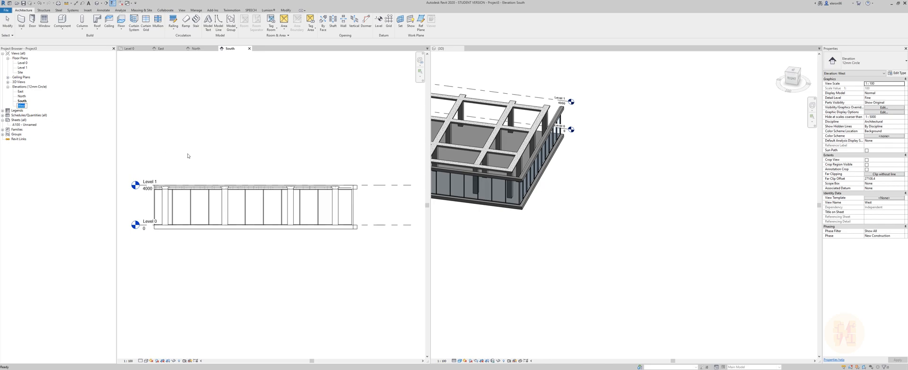
double_click(22, 105)
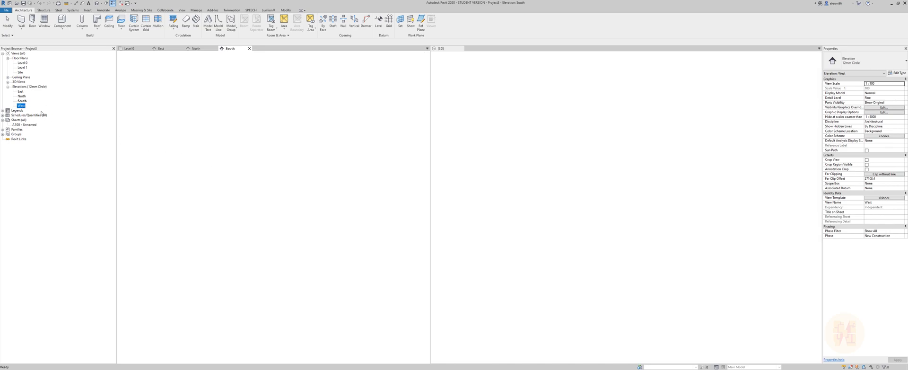
scroll(237, 168, up, 2)
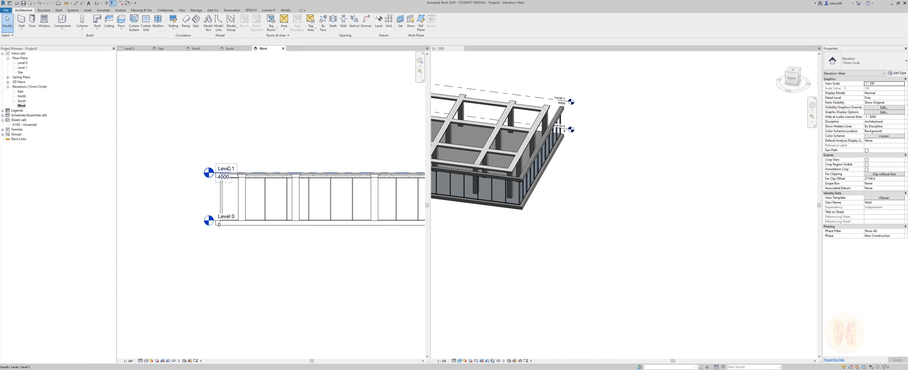
scroll(178, 171, up, 3)
click(253, 178)
drag(252, 178, 204, 177)
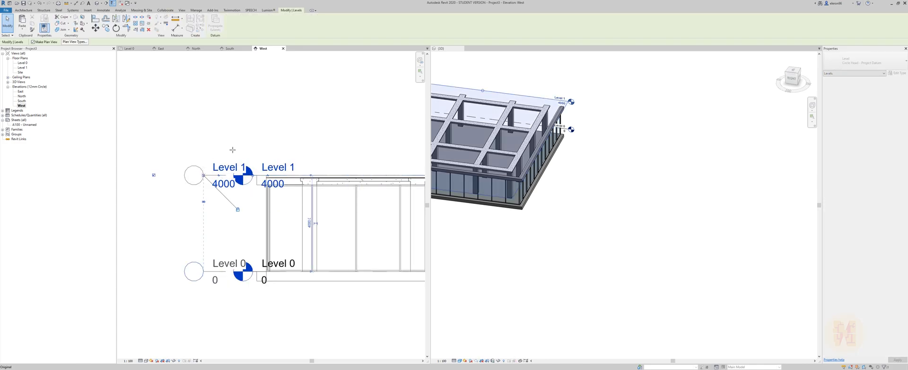
click(262, 117)
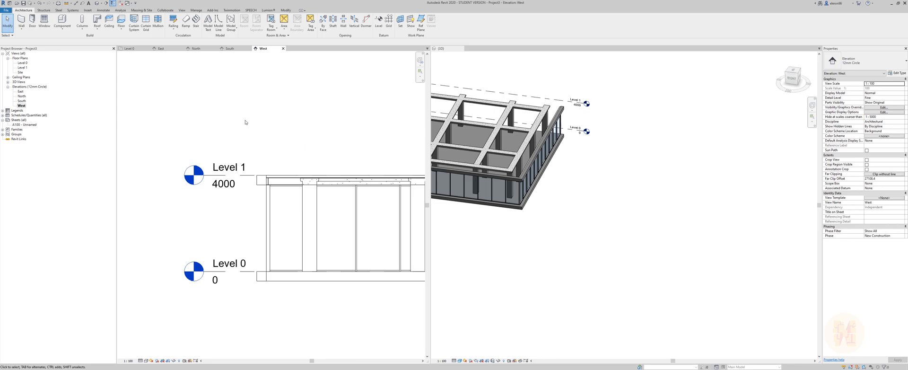
- Group all the building elements in the 3D view as a model group named Typical Level
click(129, 49)
scroll(312, 180, down, 2)
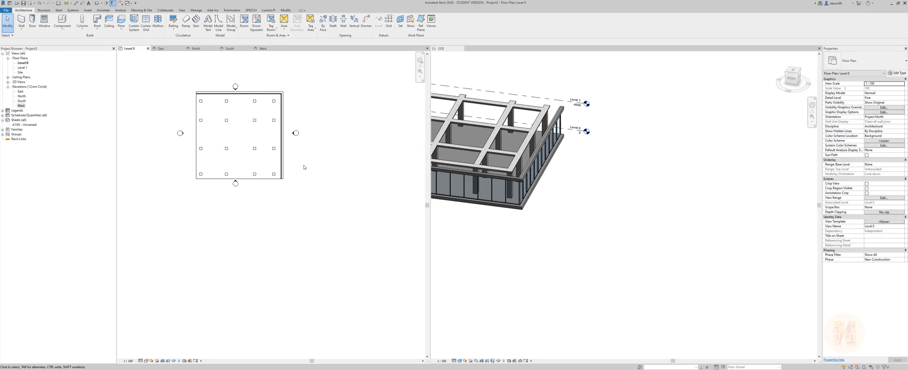
click(480, 218)
middle_drag(479, 218, 566, 212)
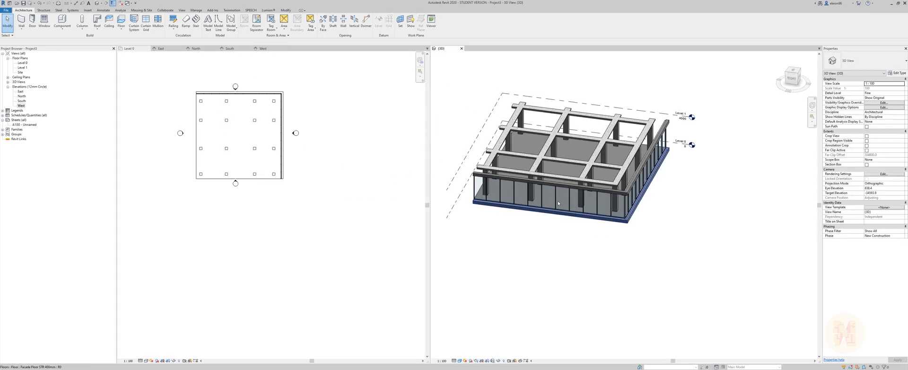
drag(454, 70, 681, 251)
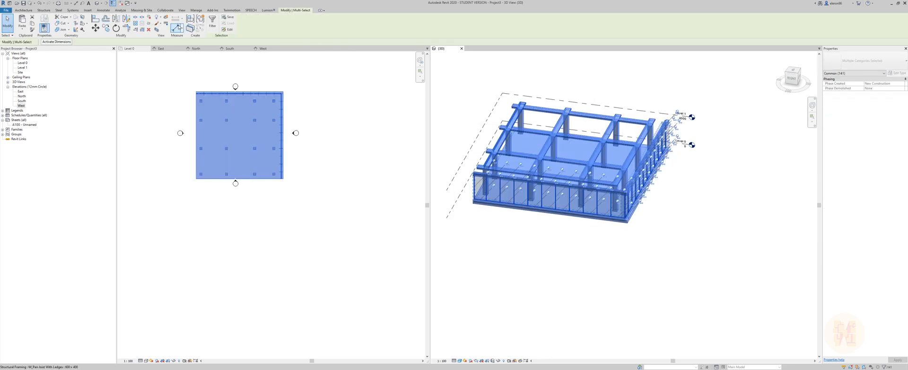
click(199, 19)
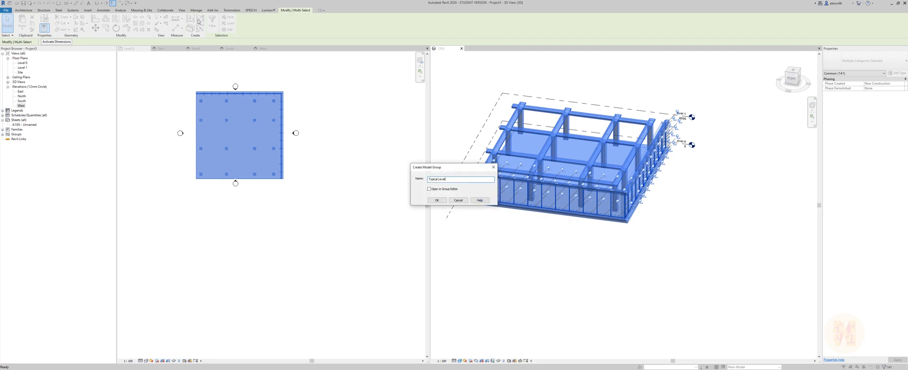
key(Return)
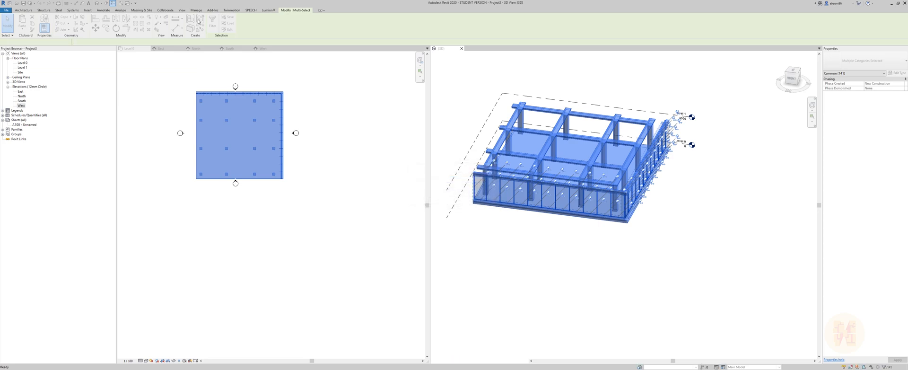
click(480, 221)
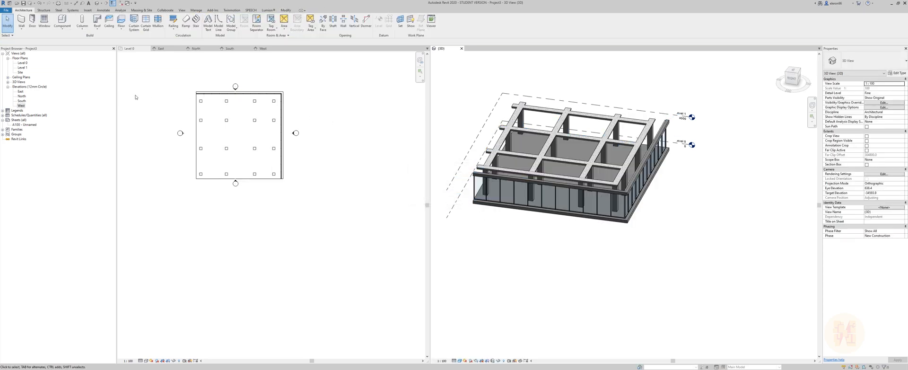
- In the East elevation, copy Level 1 upward repeatedly at 4000 mm spacing to create Levels 2 through 7
click(161, 49)
click(225, 147)
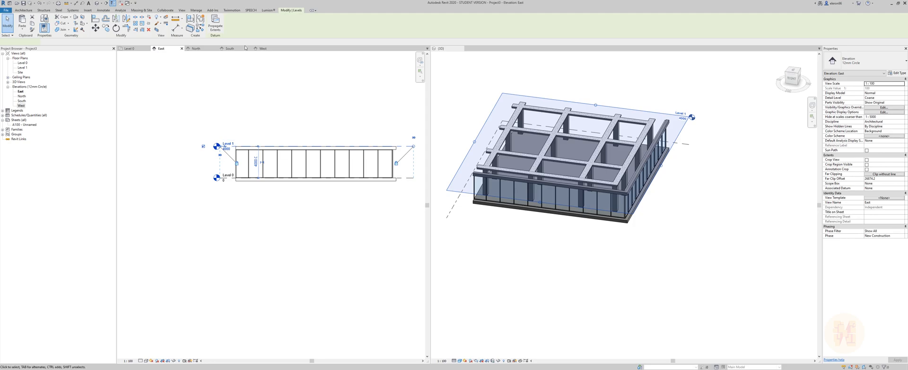
click(105, 28)
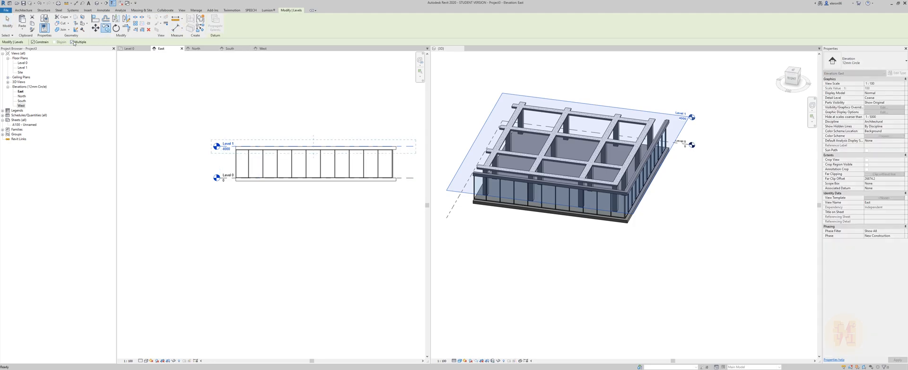
click(229, 178)
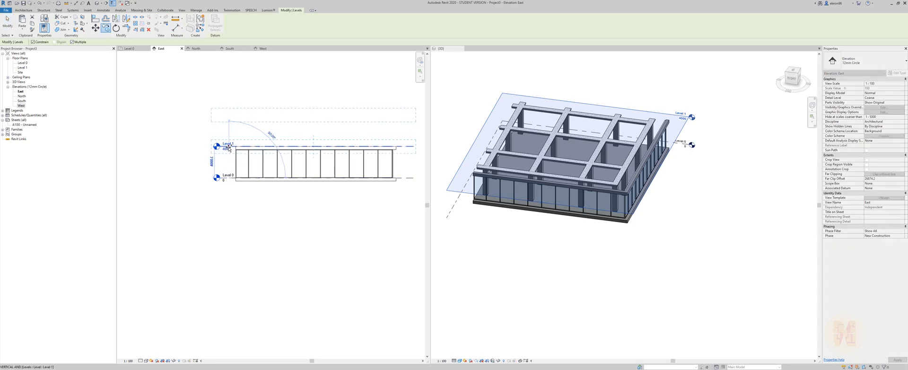
click(228, 147)
click(229, 115)
scroll(229, 85, down, 1)
middle_drag(233, 86, 237, 159)
click(234, 134)
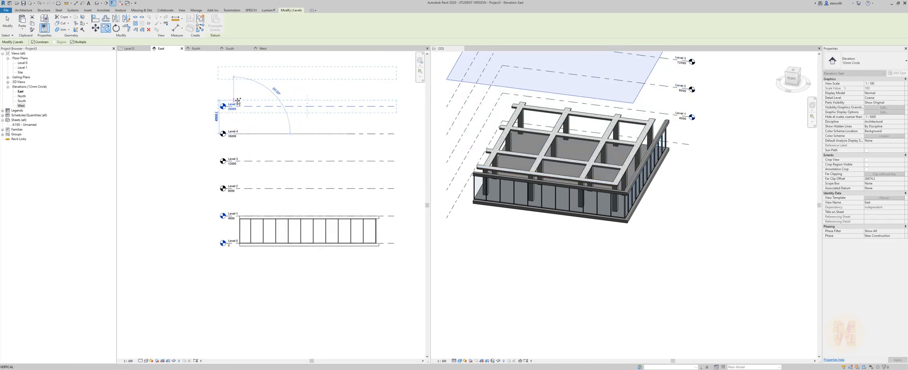
click(235, 107)
click(234, 80)
key(Escape)
key(Escape)
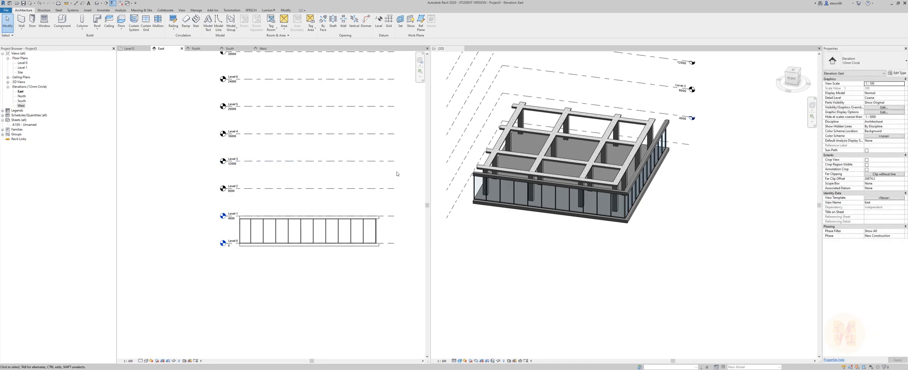
- Copy the Typical Level group and paste it aligned to Levels 1 through 7
click(535, 237)
click(528, 208)
middle_drag(534, 240, 608, 292)
shift+middle_drag(608, 293, 571, 269)
scroll(570, 270, up, 1)
middle_drag(570, 271, 532, 298)
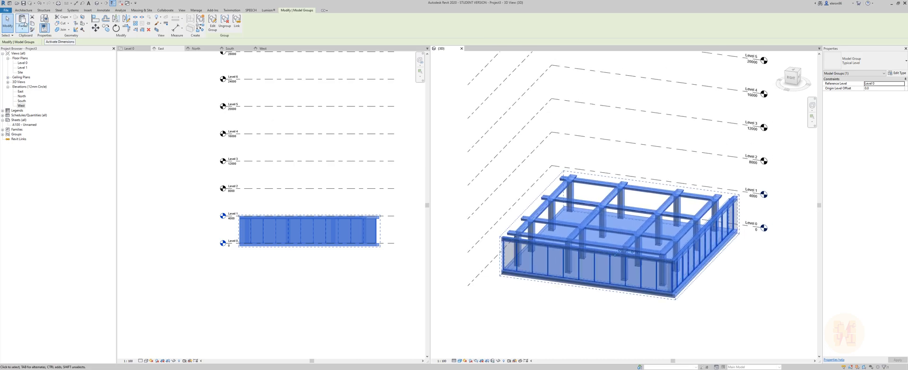
click(33, 24)
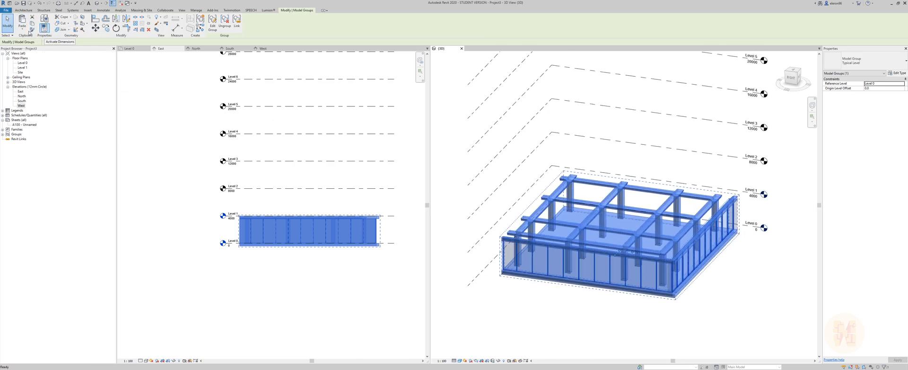
click(21, 27)
click(42, 52)
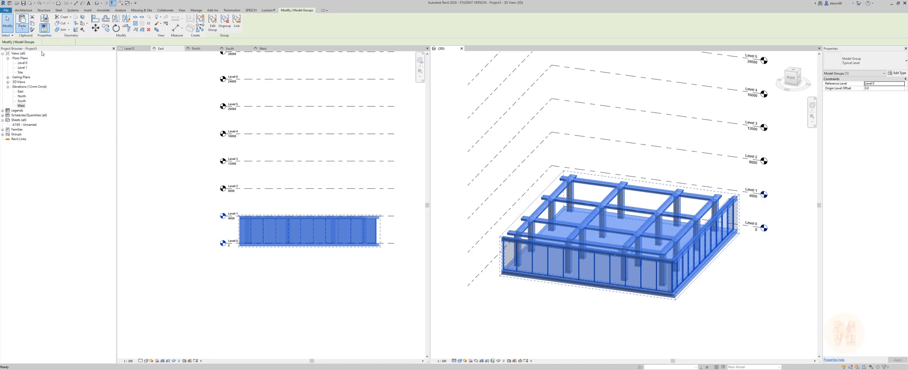
click(293, 120)
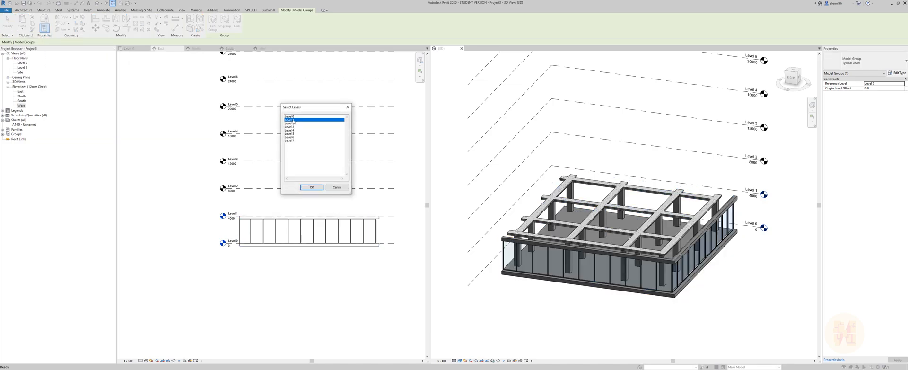
drag(293, 121, 293, 144)
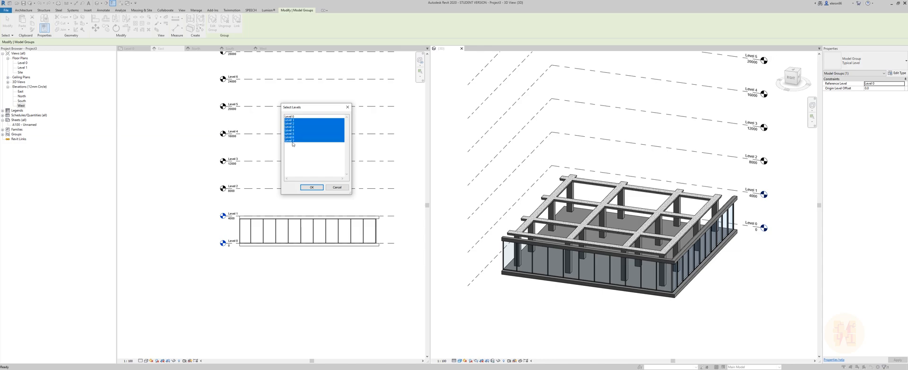
click(312, 187)
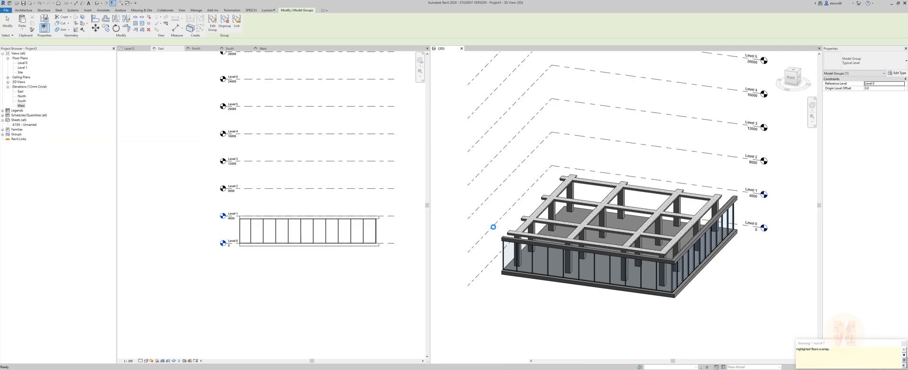
click(546, 296)
- Open the lowest Typical Level group for editing from the 3D view
scroll(564, 280, down, 5)
shift+middle_drag(608, 290, 643, 260)
shift+middle_drag(735, 237, 648, 244)
scroll(580, 288, up, 4)
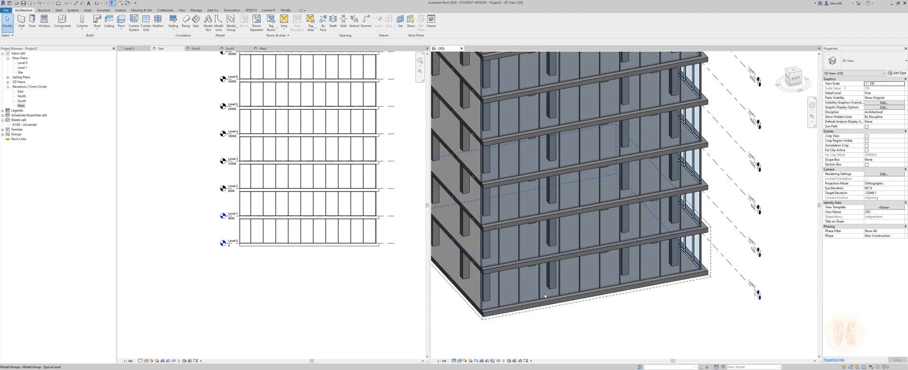
double_click(530, 294)
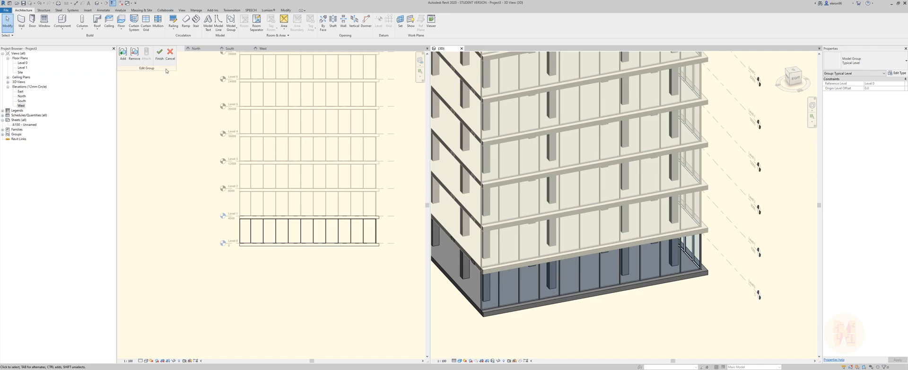
drag(115, 67, 126, 115)
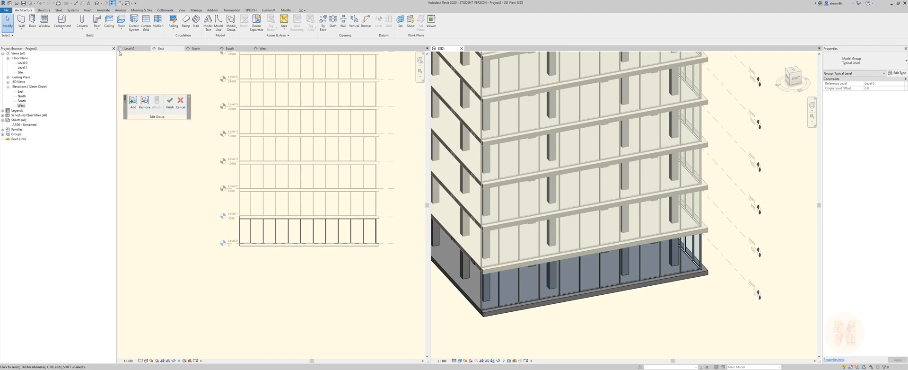
- In the Level 0 floor plan, draw a Curtain_Wall-Exterior_Glazing wall along the full east edge of the slab
click(130, 48)
scroll(251, 125, up, 3)
scroll(250, 124, up, 1)
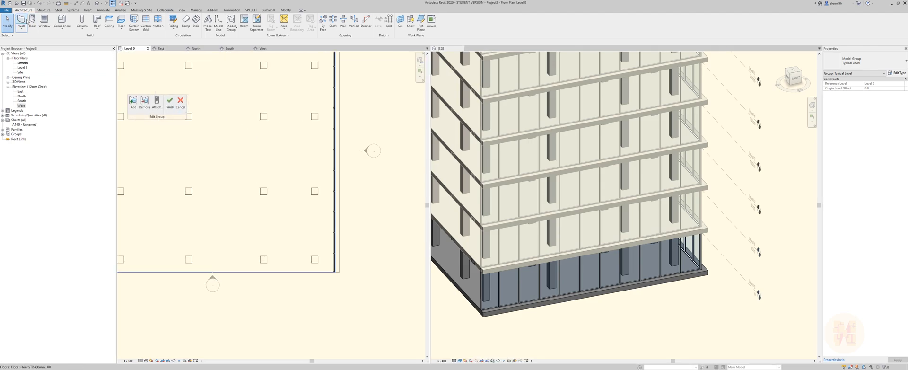
click(22, 20)
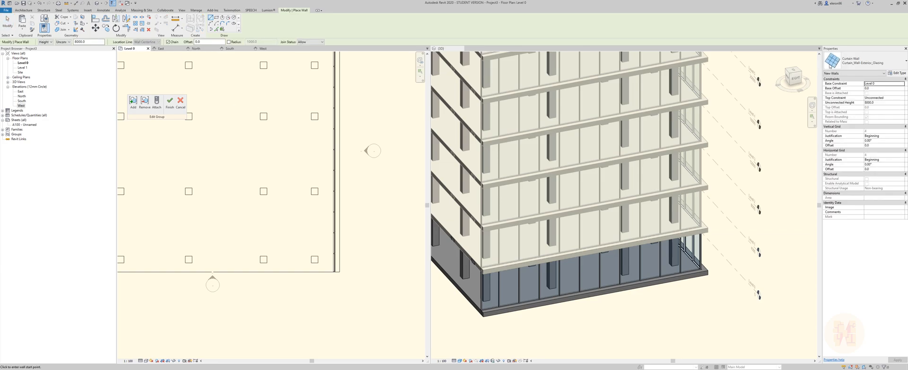
scroll(350, 273, up, 4)
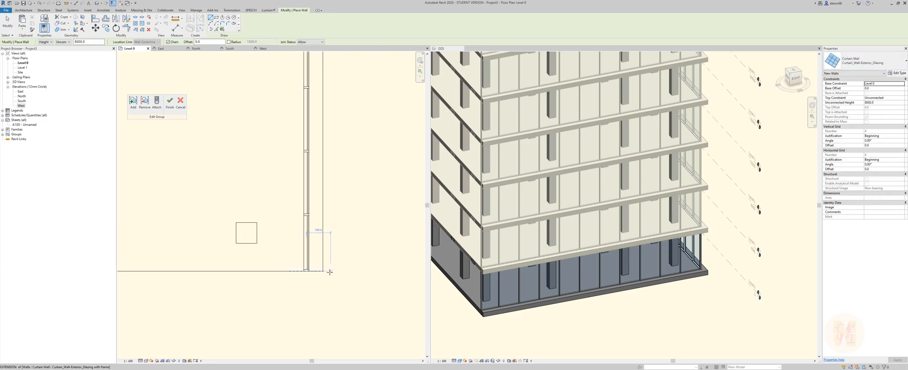
scroll(336, 250, down, 3)
middle_drag(361, 217, 351, 245)
scroll(332, 205, up, 2)
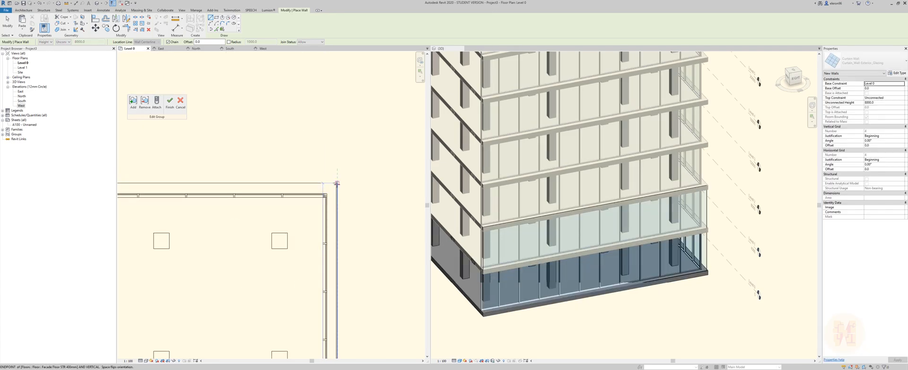
click(337, 182)
- Continue the curtain wall along the slab's north edge to its northwest corner and end the wall command
scroll(338, 182, down, 3)
middle_drag(208, 178, 375, 179)
scroll(271, 183, up, 5)
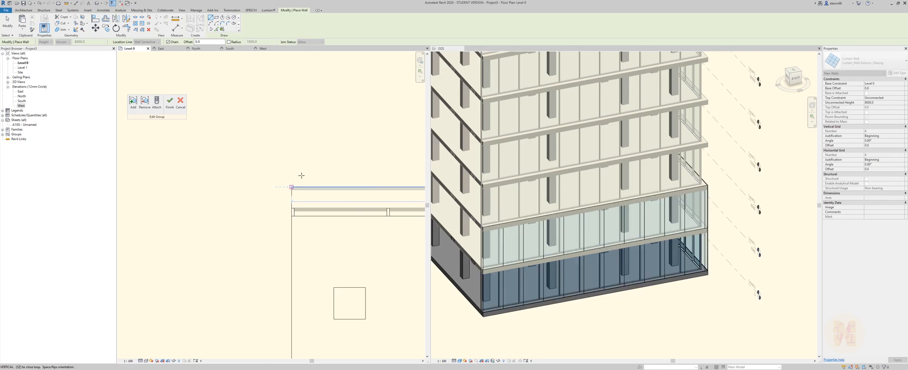
key(Escape)
key(Escape)
- Change the new east curtain wall to Curtain_Wall-Exterior_Glazing with frame and move it inward to fit within the slab edge
scroll(325, 172, down, 3)
scroll(325, 172, down, 2)
scroll(316, 213, up, 6)
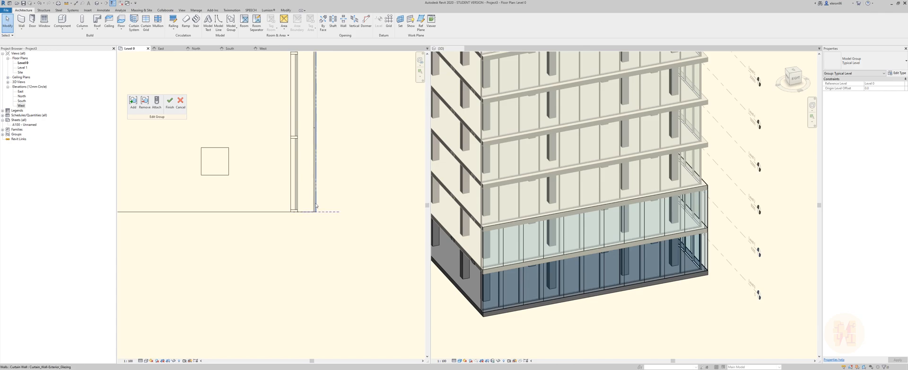
click(315, 204)
click(861, 61)
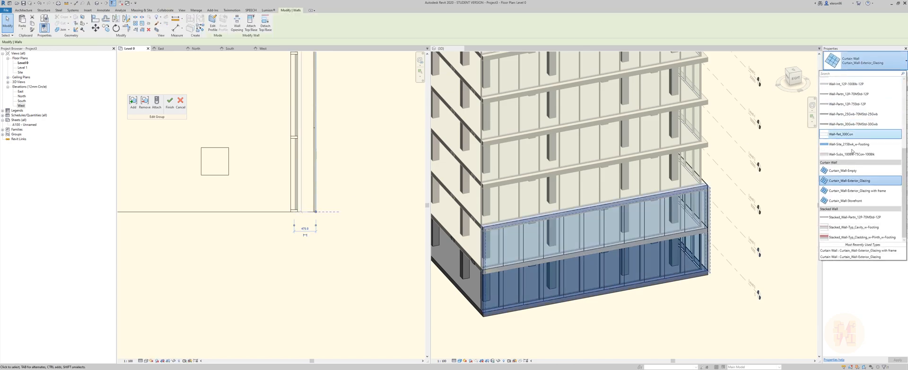
click(857, 190)
scroll(350, 217, down, 2)
scroll(350, 218, down, 3)
scroll(324, 126, up, 5)
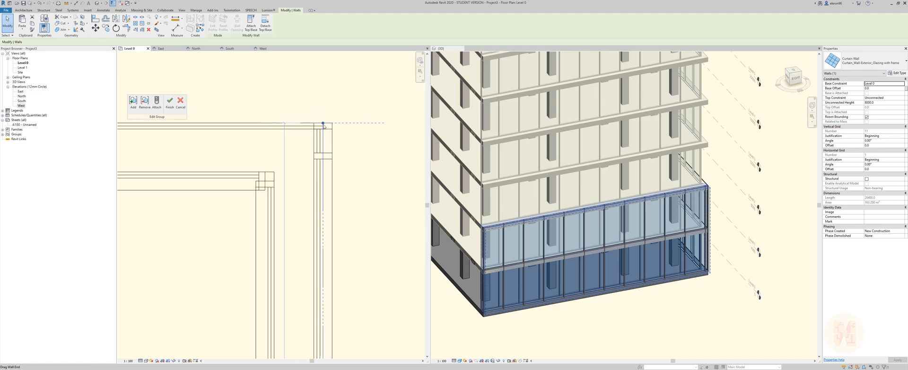
click(97, 27)
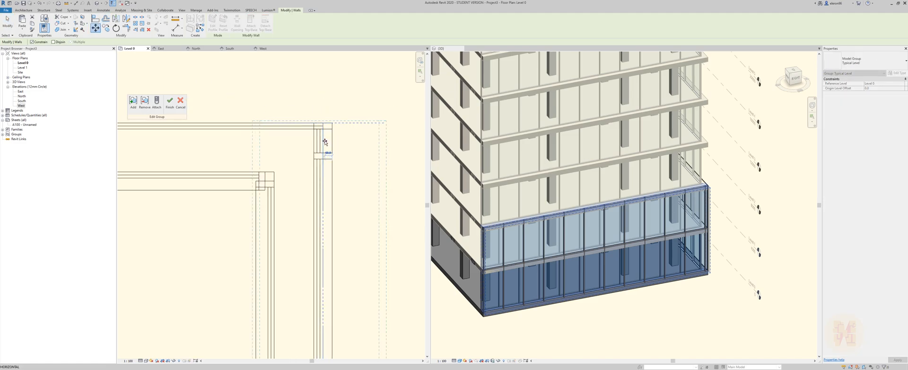
click(324, 142)
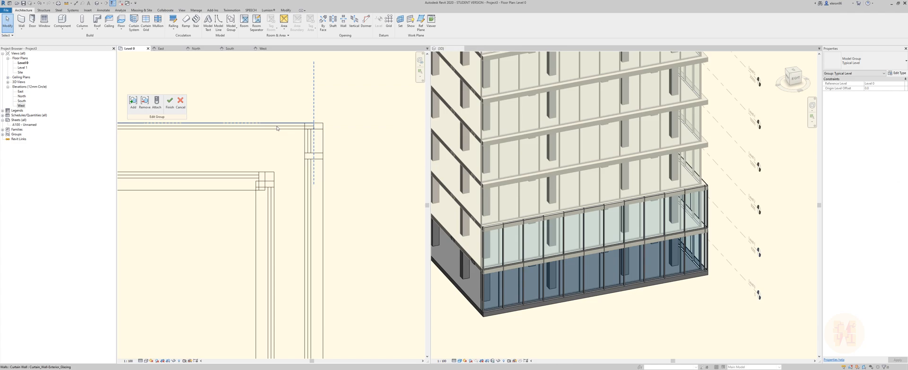
- Change the new north curtain wall to Curtain_Wall-Exterior_Glazing with frame and move it inward to fit within the slab edge
click(856, 61)
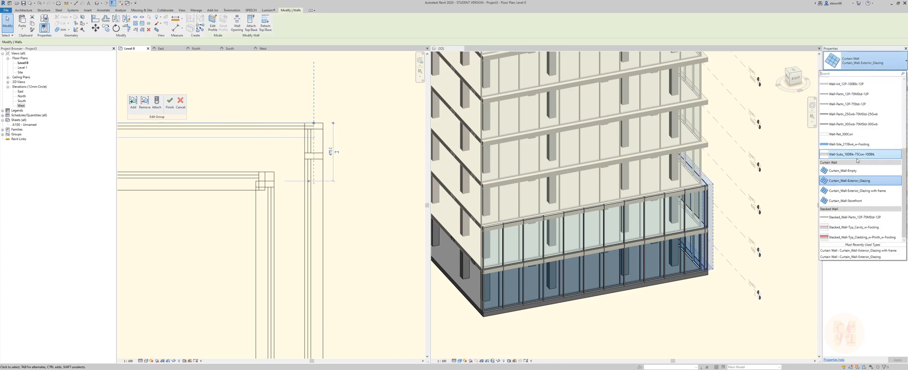
click(857, 194)
click(93, 29)
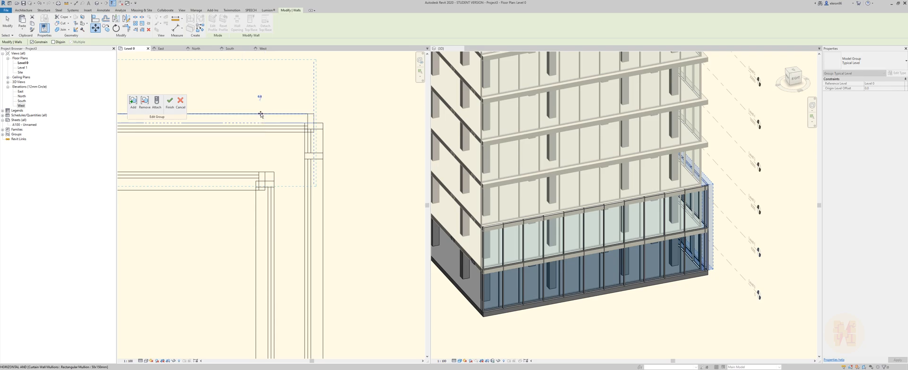
click(341, 118)
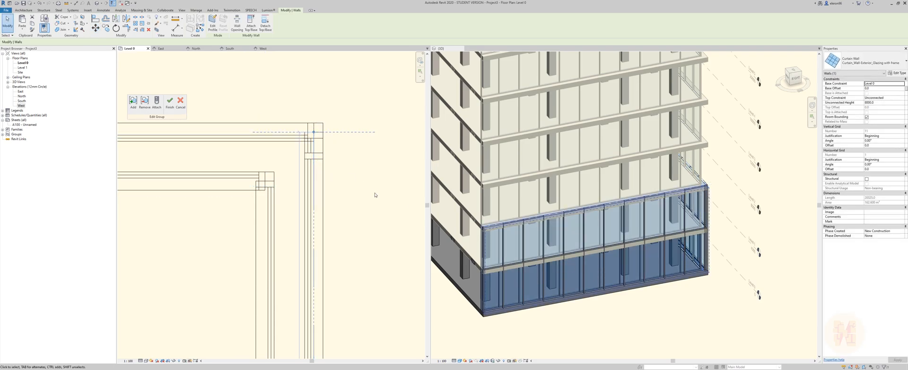
- Set the outer east curtain wall's top constraint to Up to level: Level 1
click(585, 328)
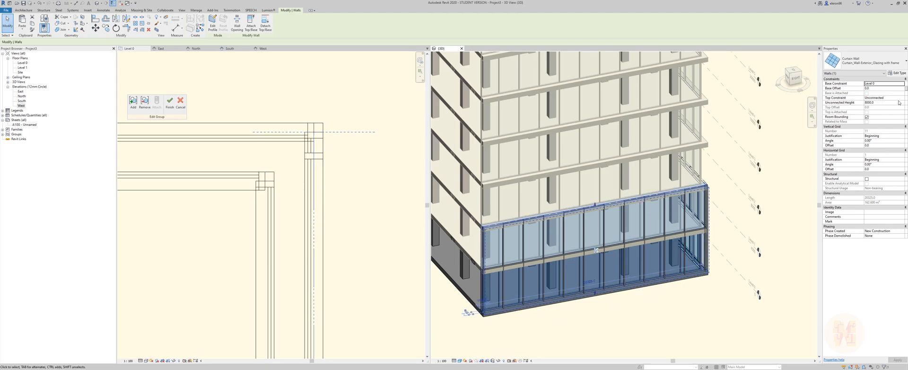
click(889, 97)
click(902, 97)
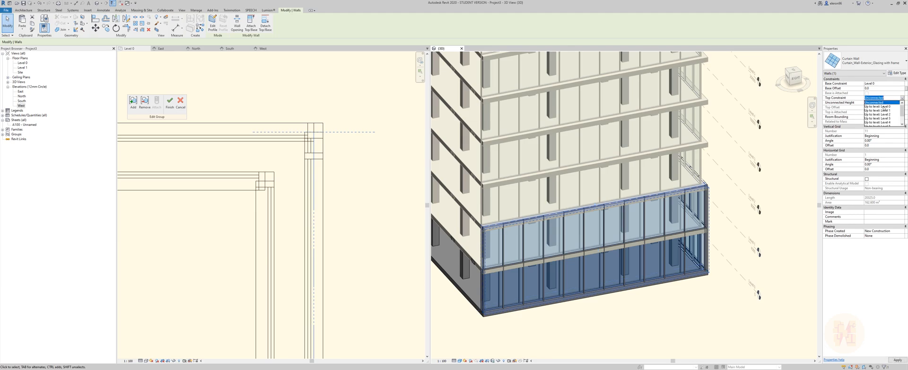
click(882, 110)
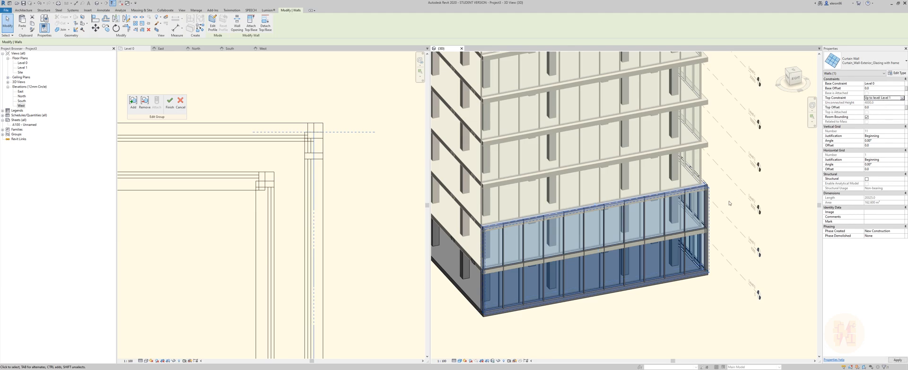
- Constrain the outer north curtain wall's top to Level 1 with a top offset of -400
shift+middle_drag(756, 223, 730, 246)
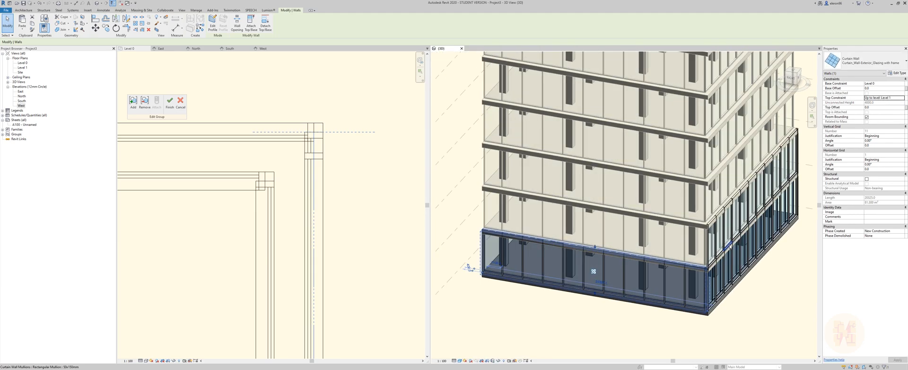
click(730, 246)
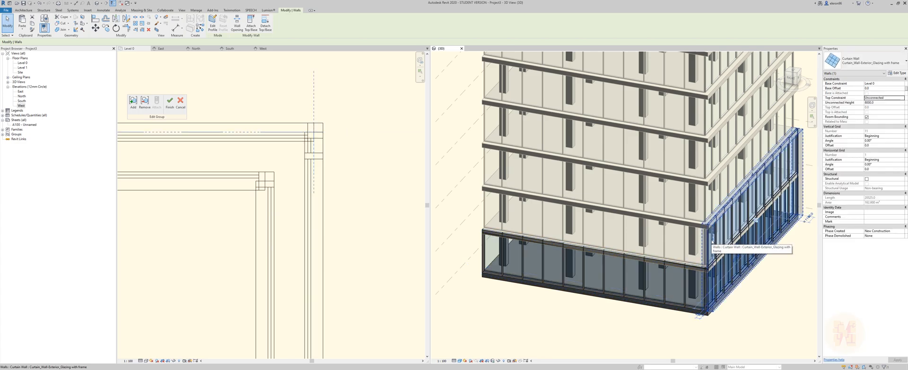
click(902, 98)
click(882, 111)
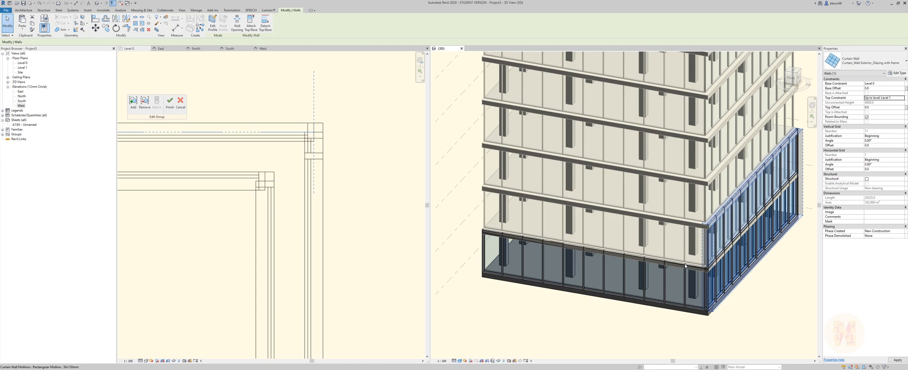
click(875, 109)
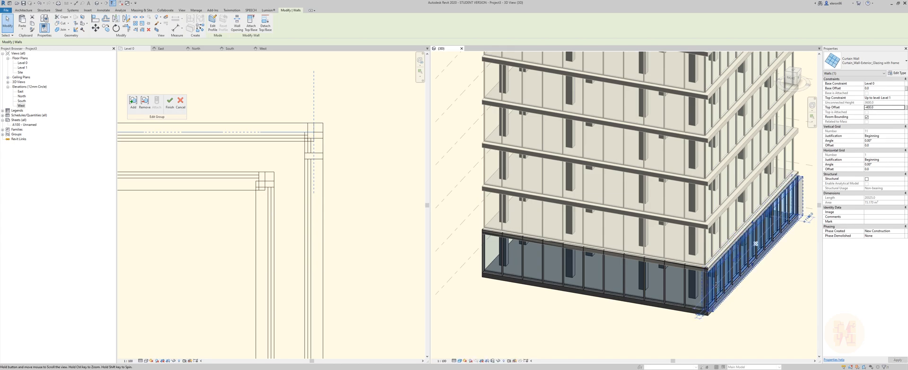
- Set the outer east curtain wall's top offset to -400
scroll(691, 254, up, 2)
scroll(691, 254, up, 2)
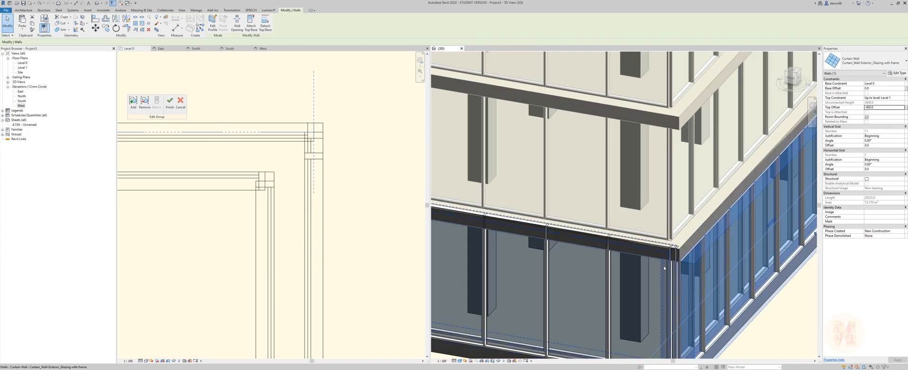
click(614, 298)
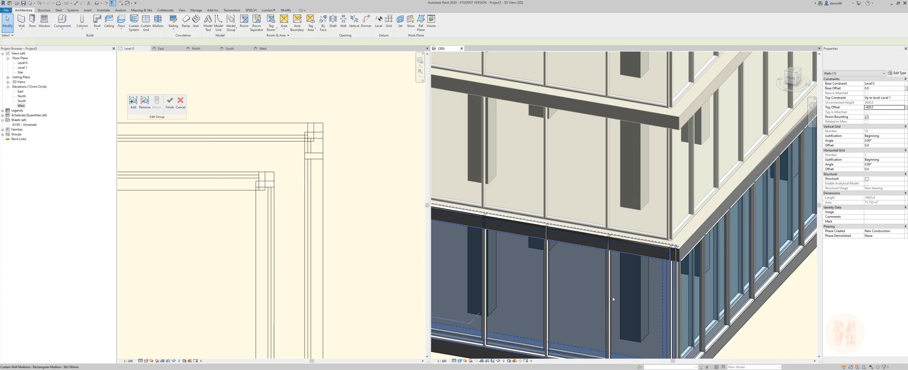
click(877, 108)
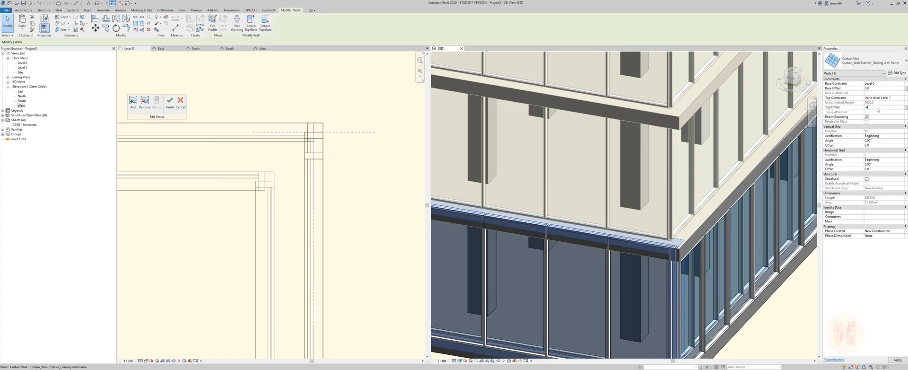
key(Return)
- Delete the north curtain wall's end mullion at the northeast corner, where it overlaps the east wall's mullion
scroll(710, 284, up, 3)
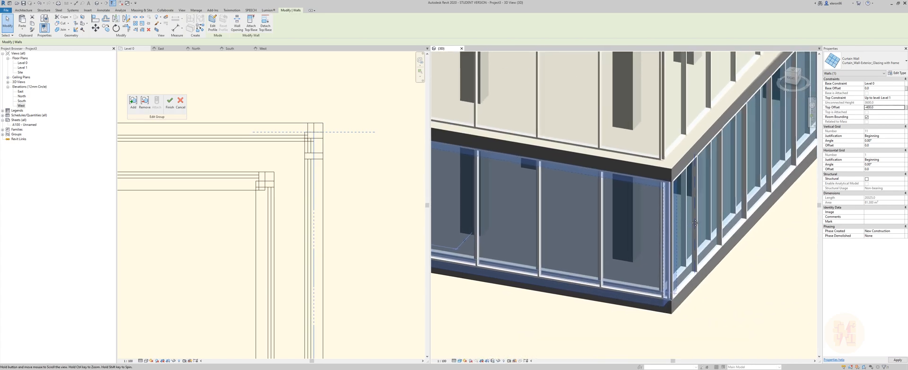
scroll(671, 329, up, 3)
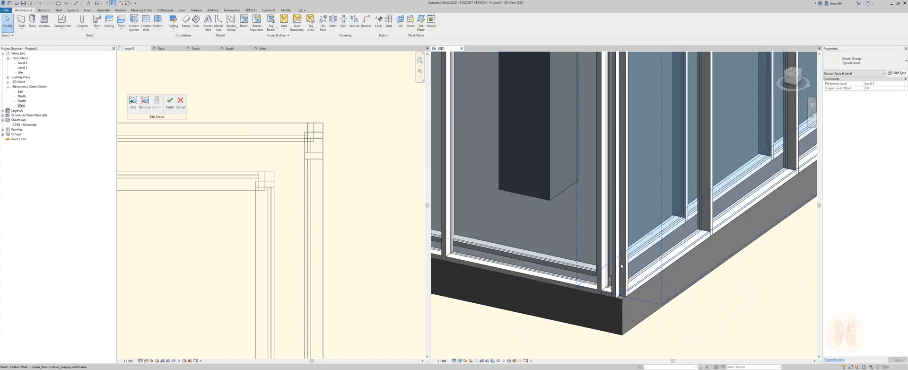
click(625, 264)
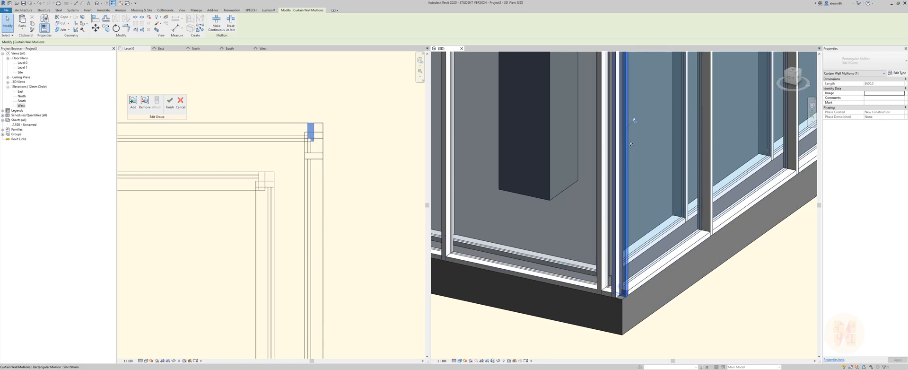
key(Escape)
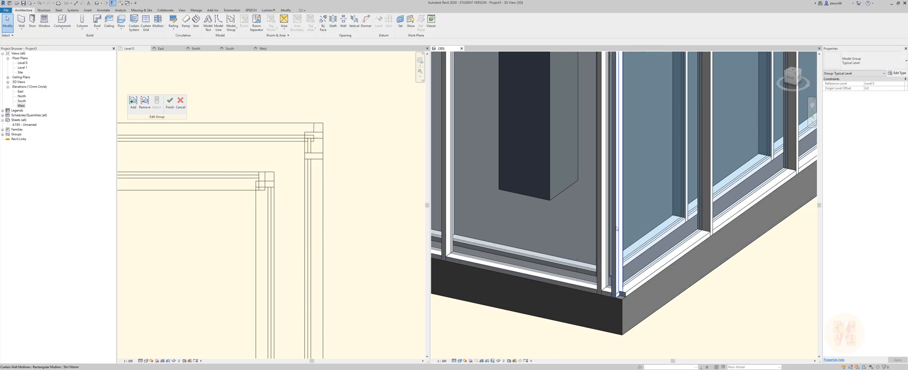
- Change the east curtain wall's end mullion at the northeast corner to the Quad Corner Mullion 150x150mm type
click(616, 228)
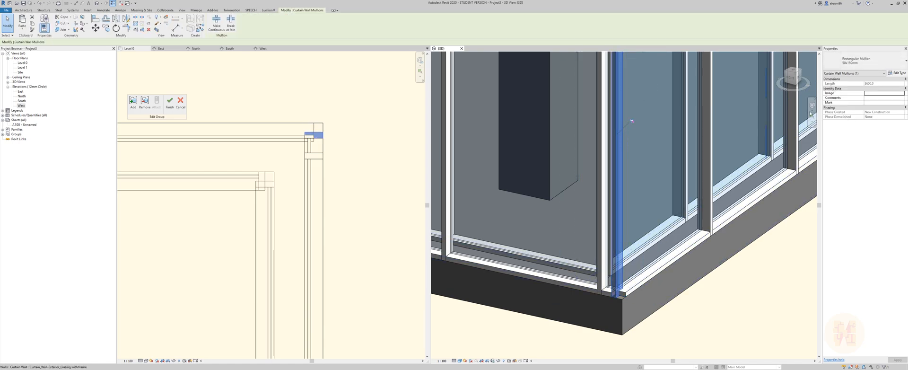
click(867, 61)
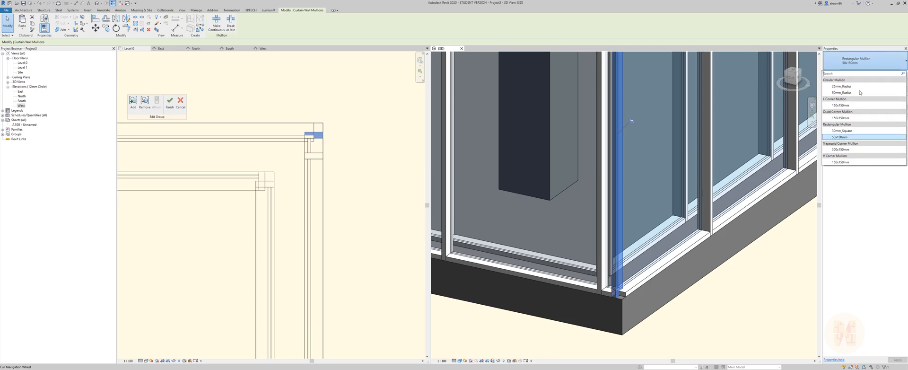
click(851, 119)
click(711, 321)
- Delete the east curtain wall's rectangular mullion directly beside the northeast corner mullion
scroll(713, 320, down, 3)
middle_drag(707, 280, 681, 291)
shift+middle_drag(681, 290, 716, 287)
middle_drag(792, 231, 795, 272)
scroll(681, 263, up, 2)
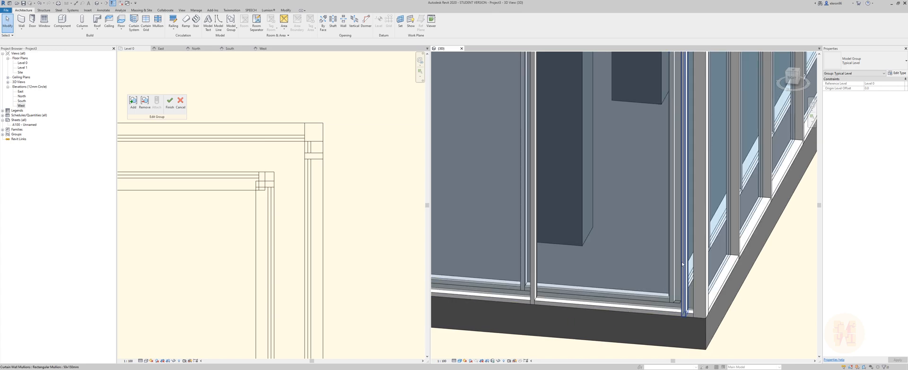
click(682, 258)
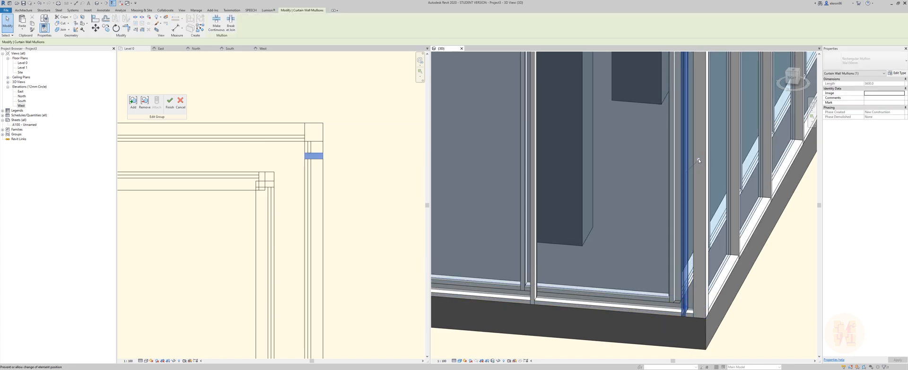
key(Escape)
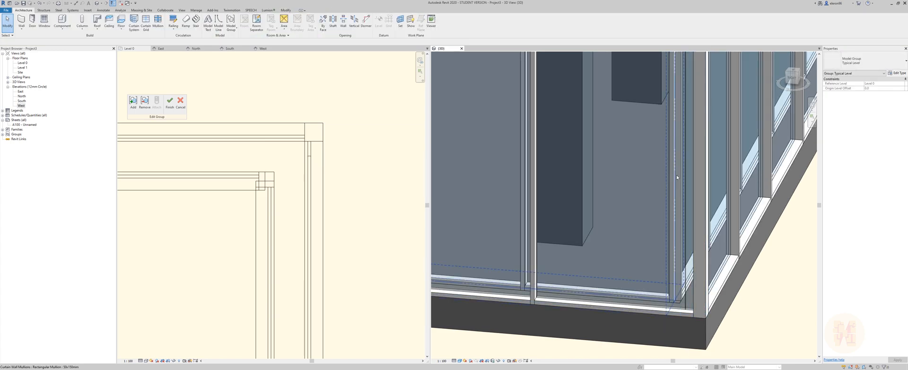
- Unpin the outer east curtain wall's vertical grid line beside the northeast corner and try to remove its segment
click(685, 175)
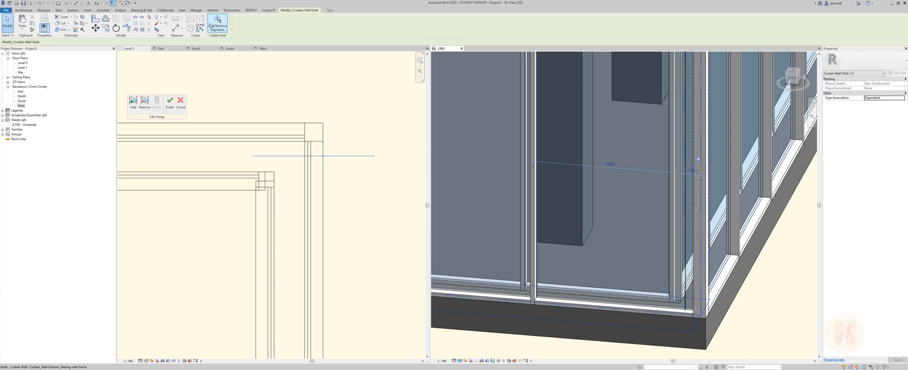
key(Escape)
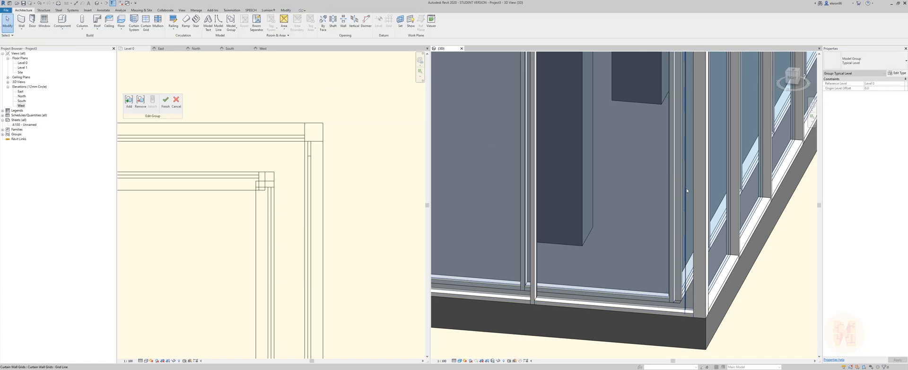
click(685, 182)
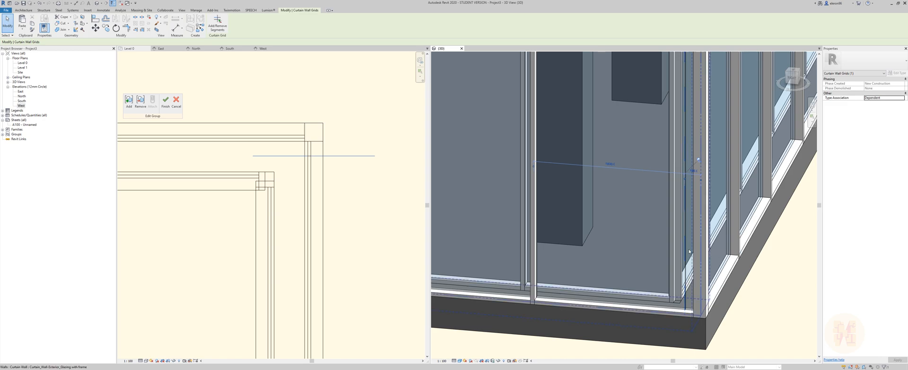
key(u)
key(p)
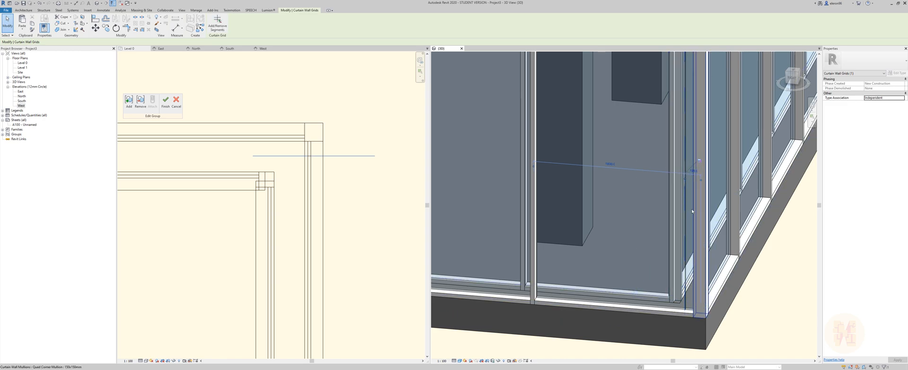
click(213, 25)
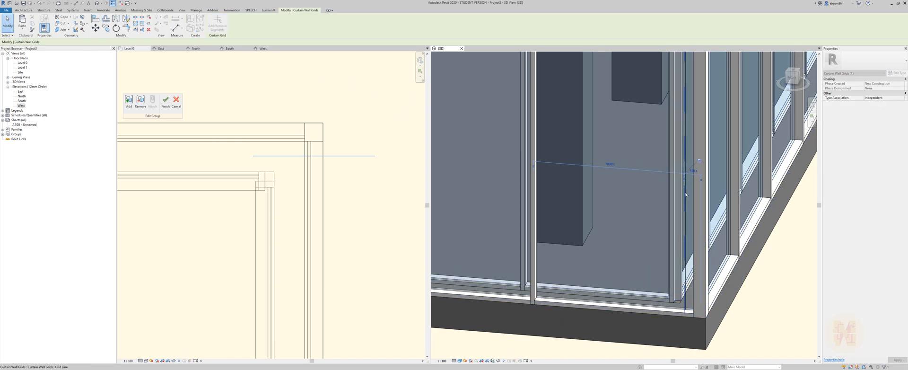
click(685, 192)
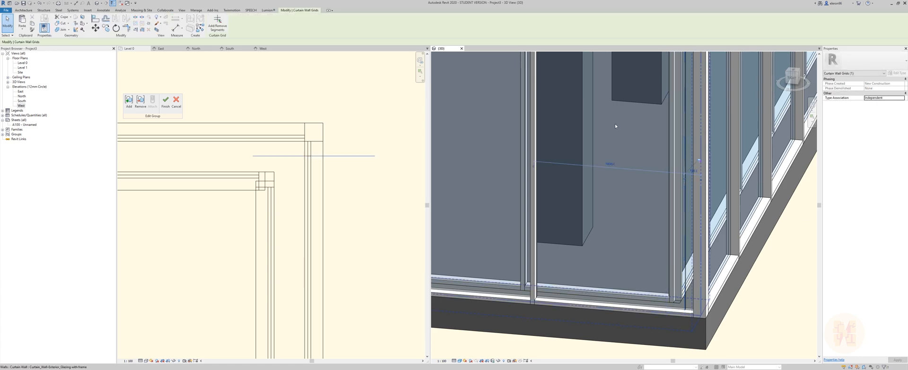
click(210, 30)
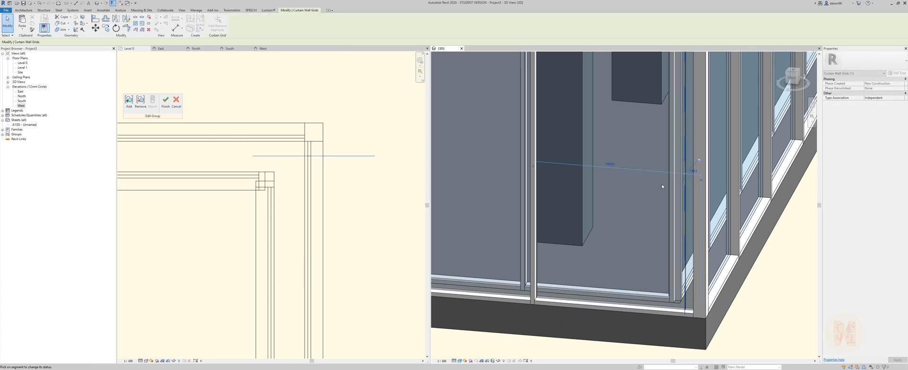
click(686, 193)
scroll(685, 191, down, 6)
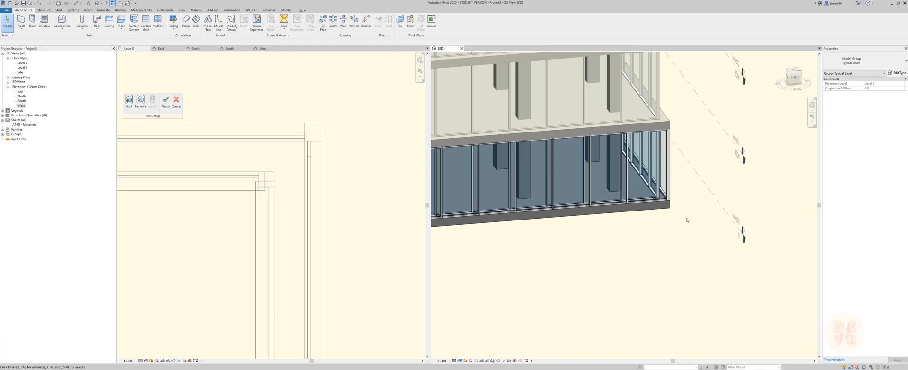
shift+middle_drag(668, 234, 654, 213)
middle_drag(491, 193, 618, 197)
scroll(617, 213, down, 6)
shift+middle_drag(688, 226, 617, 211)
scroll(586, 212, up, 6)
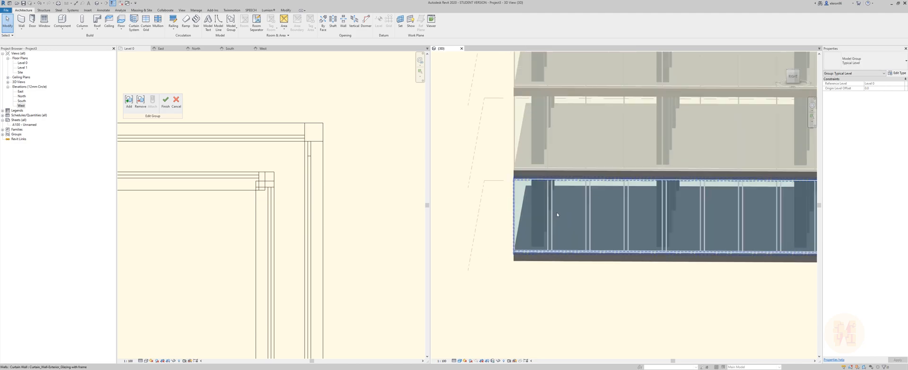
shift+middle_drag(545, 232, 548, 245)
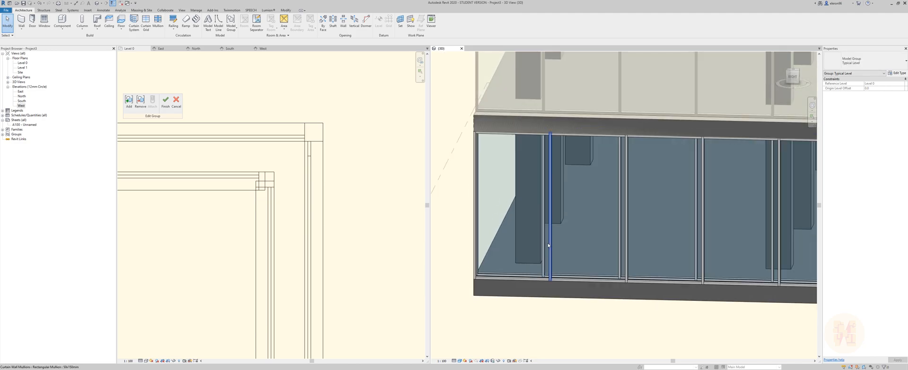
click(549, 245)
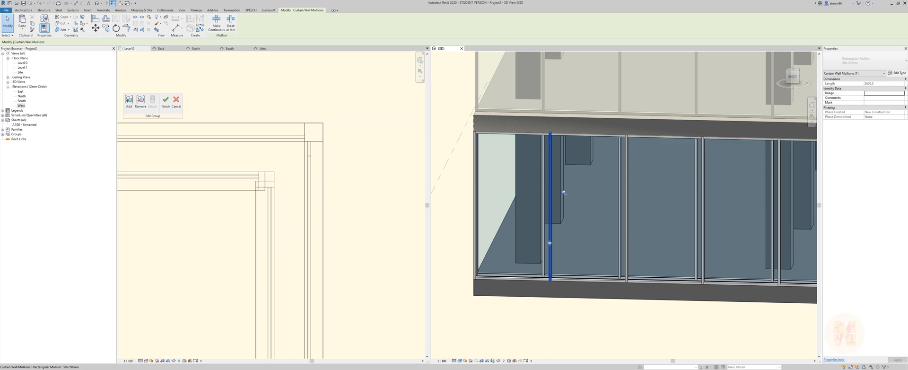
right_click(549, 242)
mouse_move(592, 167)
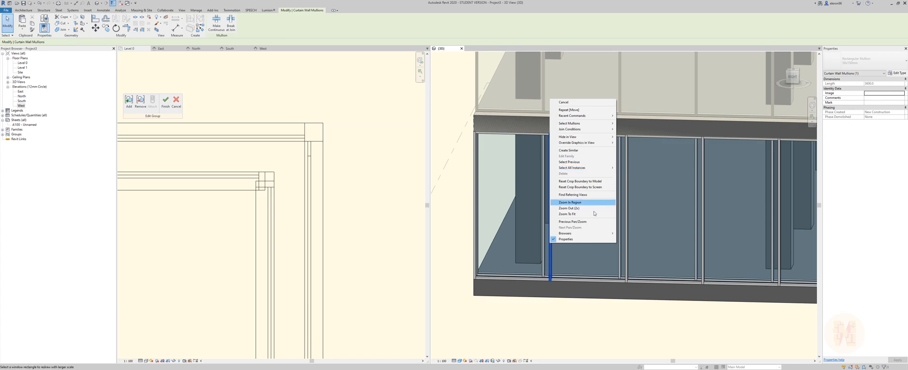
key(Escape)
key(Escape)
- Filter the typical-level group's elements down to Curtain Wall Mullions and temporarily hide them in the 3D view
scroll(595, 291, down, 5)
middle_drag(695, 298, 607, 268)
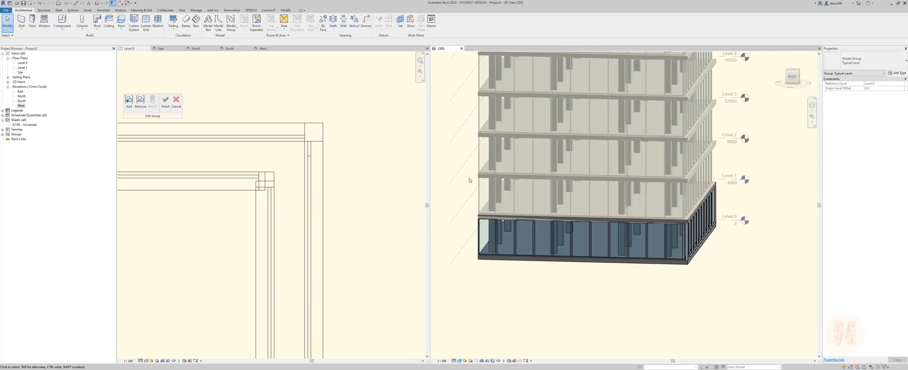
drag(460, 176, 781, 311)
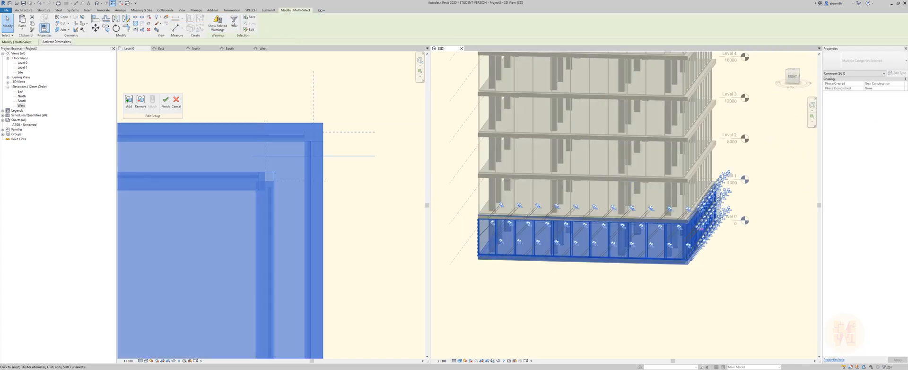
click(233, 21)
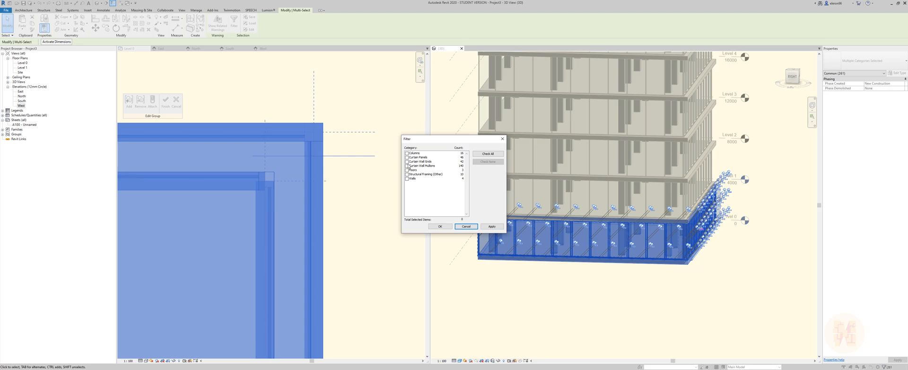
click(408, 166)
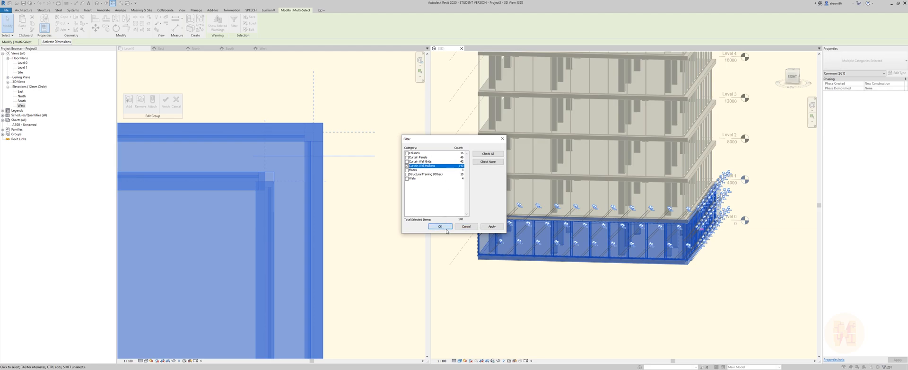
click(441, 227)
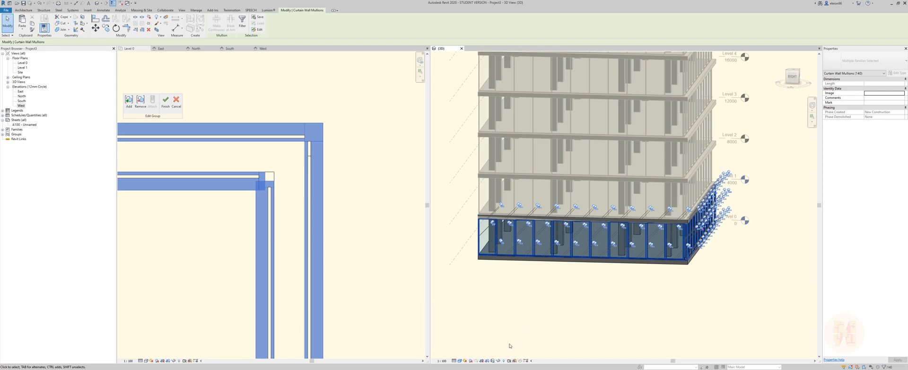
click(498, 361)
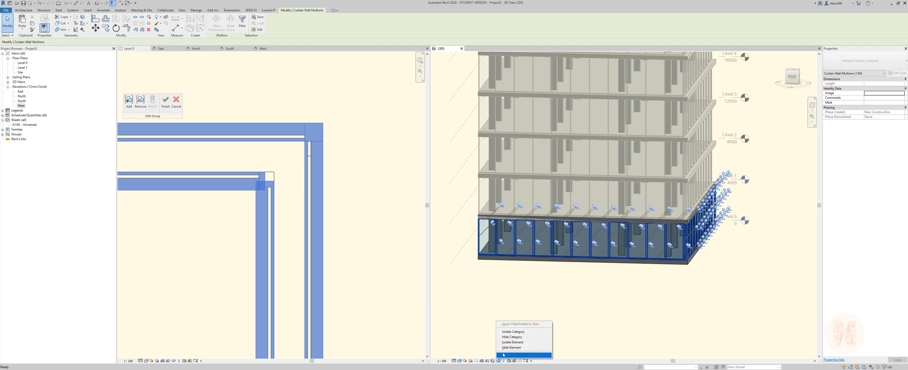
click(506, 348)
- Unpin the outer east curtain wall's grid line near the south end and align it with the adjacent inner wall grid line
scroll(495, 251, up, 8)
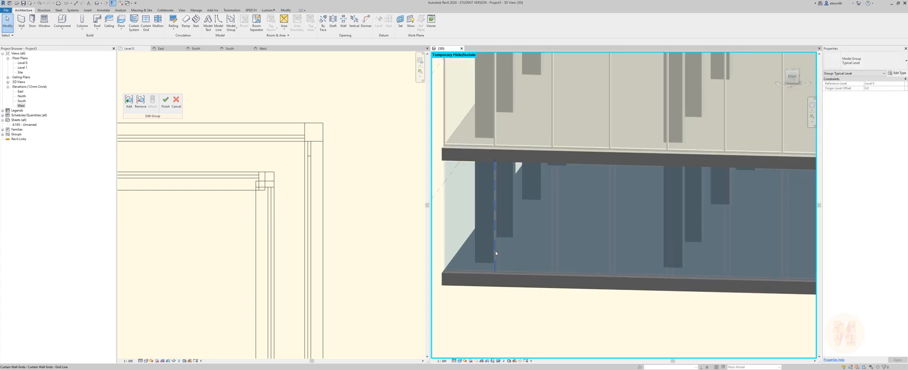
scroll(522, 295, up, 1)
middle_drag(521, 294, 524, 281)
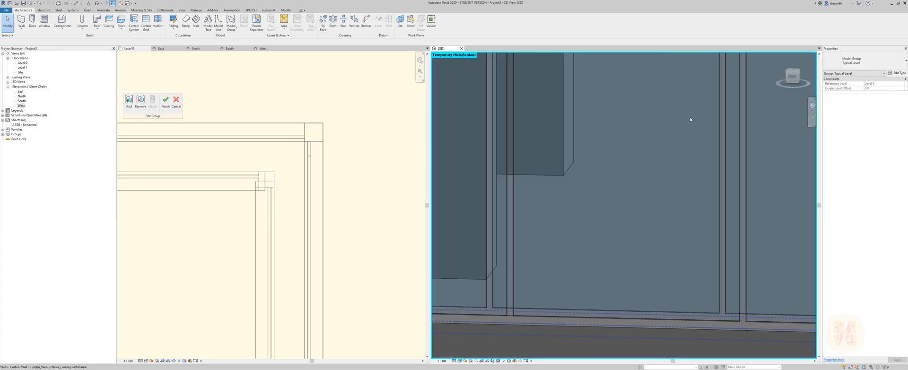
click(792, 80)
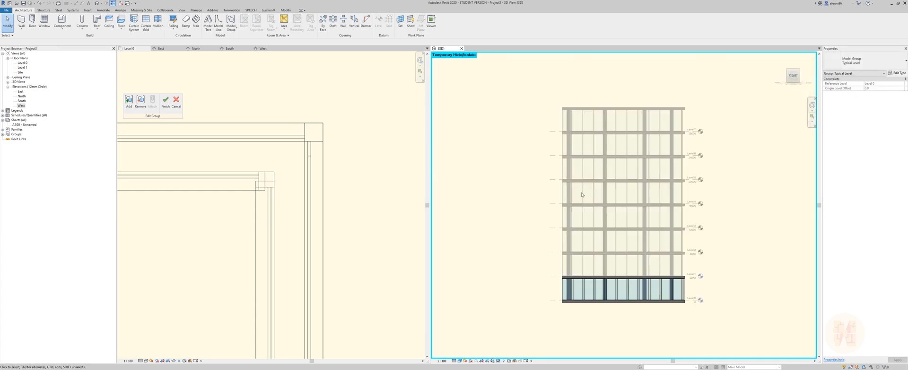
scroll(571, 293, up, 8)
middle_drag(587, 307, 572, 291)
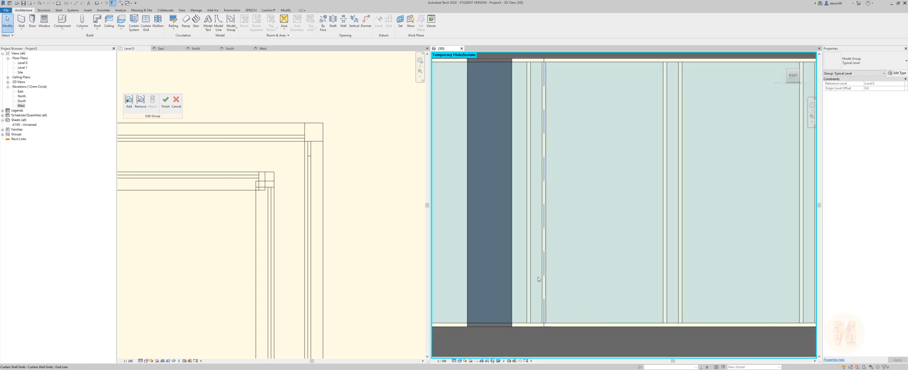
key(l)
click(544, 230)
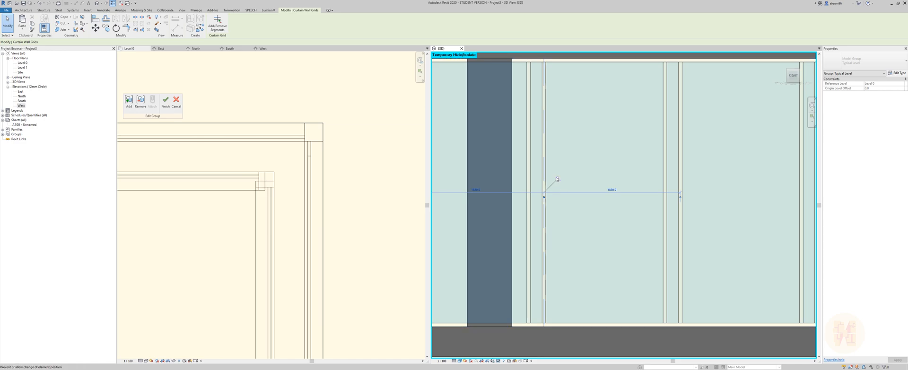
key(Escape)
key(l)
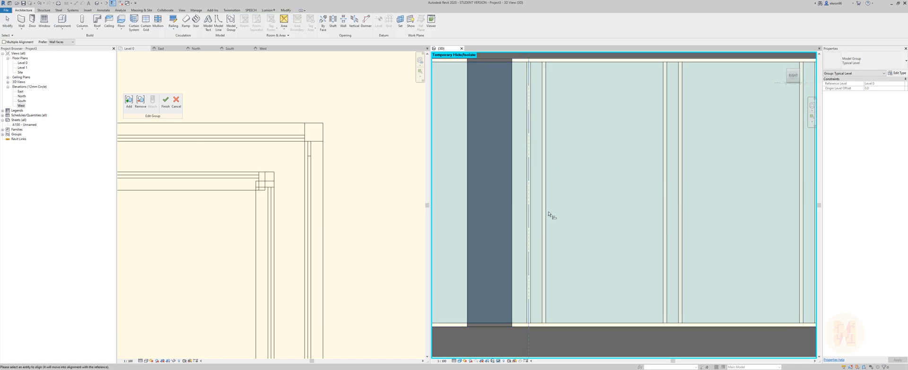
click(545, 214)
middle_drag(635, 227, 524, 221)
key(Escape)
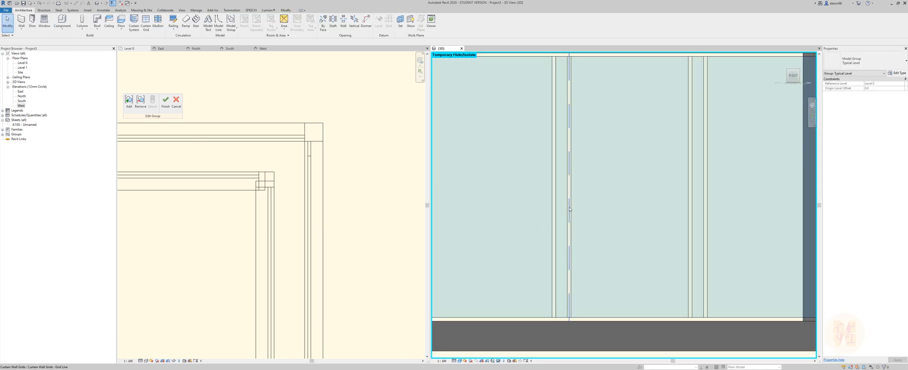
- Align the remaining intermediate vertical grid lines of the outer east curtain wall with the neighbouring inner wall grid lines, working northward
click(570, 209)
key(a)
key(l)
click(553, 191)
click(569, 191)
middle_drag(639, 206, 484, 207)
key(Escape)
key(a)
key(l)
click(536, 198)
click(550, 199)
scroll(523, 202, up, 1)
middle_drag(686, 202, 570, 206)
key(Escape)
key(a)
key(l)
key(Escape)
key(Escape)
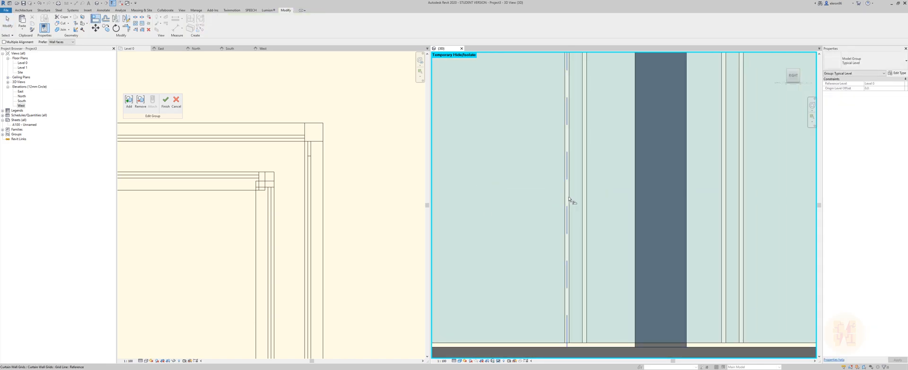
click(568, 199)
click(585, 199)
middle_drag(742, 196, 572, 194)
key(a)
key(l)
click(556, 208)
click(573, 207)
middle_drag(728, 193, 585, 195)
key(a)
key(l)
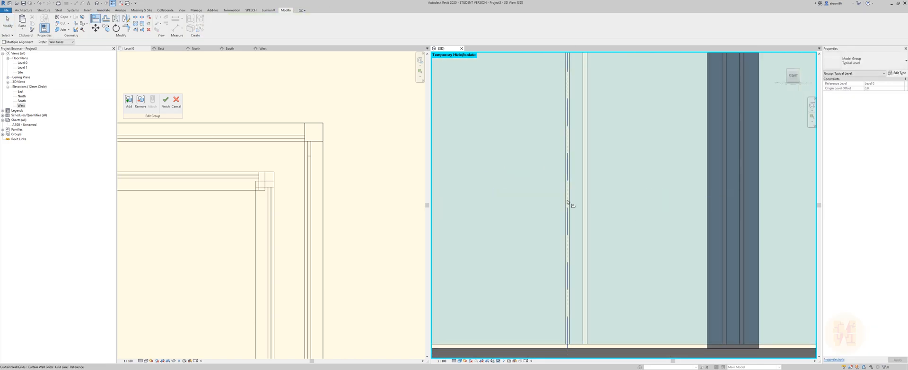
click(568, 202)
click(585, 202)
middle_drag(744, 203, 583, 207)
click(566, 204)
click(583, 204)
middle_drag(724, 204, 610, 237)
- Align the outer east curtain wall's last grid line beside the northeast corner with the inner curtain wall's corner
click(614, 208)
scroll(613, 232, up, 2)
shift+middle_drag(710, 294, 663, 323)
click(622, 296)
shift+middle_drag(622, 212, 637, 199)
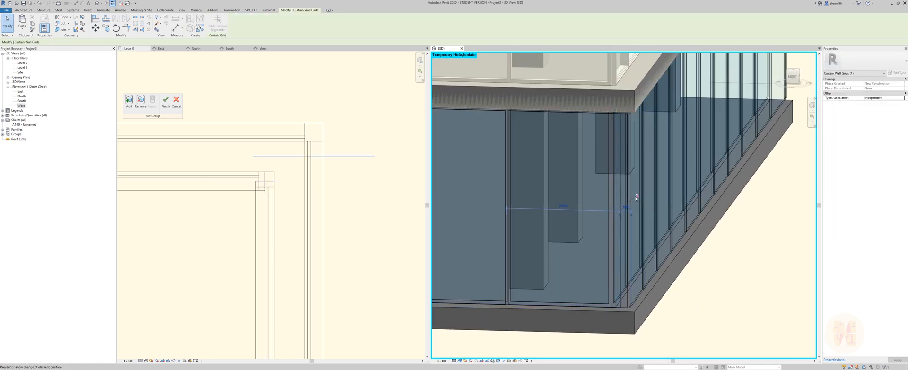
click(615, 298)
key(Escape)
key(Escape)
scroll(629, 290, down, 2)
shift+middle_drag(629, 291, 634, 223)
- From the back view, align the outer north curtain wall's first grid line near the northeast corner with the inner wall's grid line
click(793, 76)
scroll(725, 123, down, 5)
scroll(536, 290, up, 6)
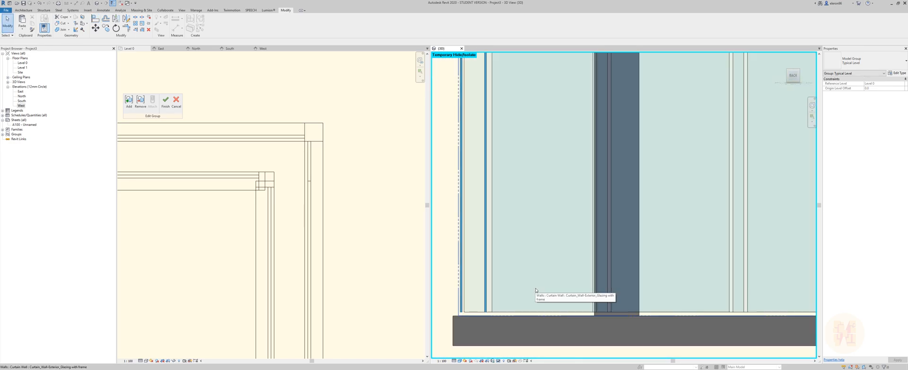
middle_drag(536, 291, 495, 286)
click(574, 180)
key(a)
key(l)
middle_drag(705, 186, 578, 185)
key(Escape)
key(Escape)
- Align the outer north curtain wall's intermediate vertical grid lines with the neighbouring inner wall grid lines, working westward
click(580, 179)
key(a)
key(l)
middle_drag(642, 198, 531, 198)
key(Escape)
key(Escape)
click(592, 180)
key(a)
key(l)
middle_drag(728, 189, 566, 189)
key(Escape)
key(Escape)
click(570, 174)
key(a)
key(l)
middle_drag(702, 172, 551, 177)
key(Escape)
key(Escape)
click(557, 179)
key(a)
key(l)
middle_drag(695, 179, 547, 179)
click(545, 179)
key(a)
key(l)
middle_drag(679, 179, 564, 177)
click(564, 179)
click(578, 164)
key(a)
key(l)
click(551, 179)
click(565, 177)
click(563, 177)
middle_drag(703, 173, 577, 174)
key(a)
key(l)
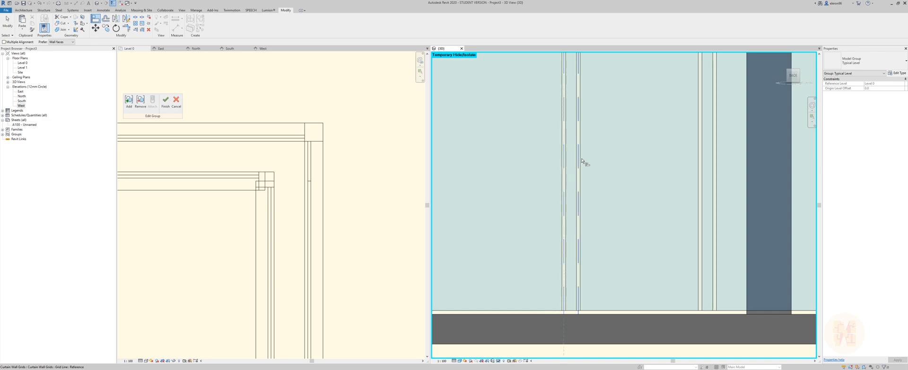
- Align the outer north curtain wall's last grid lines near the northwest corner with the inner curtain wall
middle_drag(724, 163, 581, 164)
middle_drag(704, 175, 599, 176)
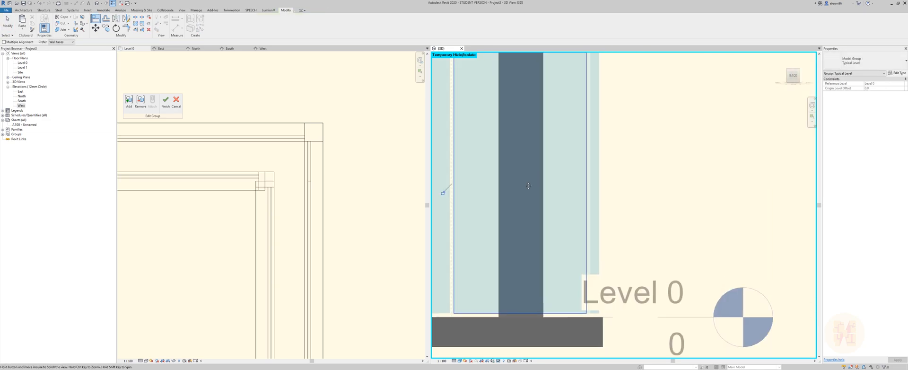
key(a)
key(l)
click(599, 174)
key(Escape)
key(Escape)
scroll(621, 188, down, 7)
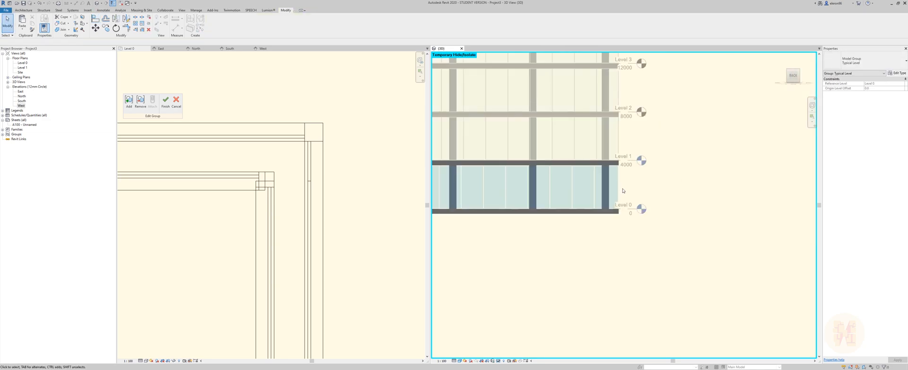
- Reset the temporary hide in the 3D view to restore the mullions, and inspect the realigned facade at its corner
shift+middle_drag(623, 190, 670, 230)
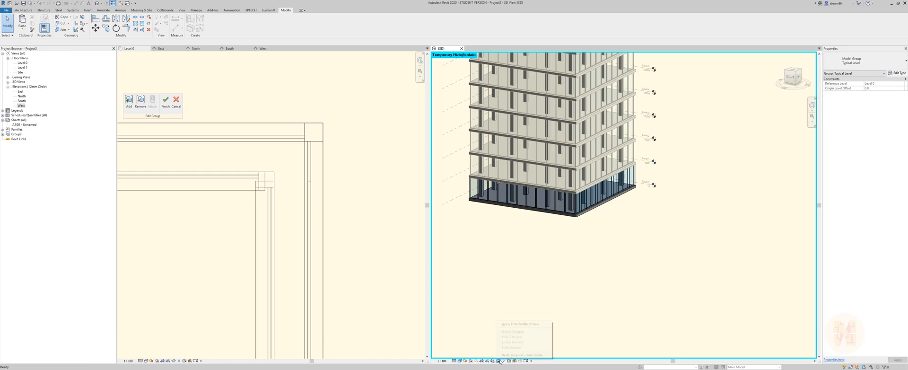
click(509, 355)
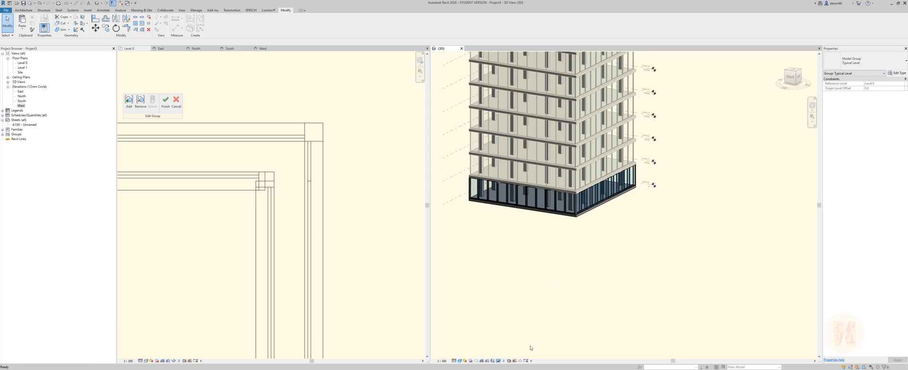
scroll(587, 249, up, 5)
shift+middle_drag(588, 250, 551, 236)
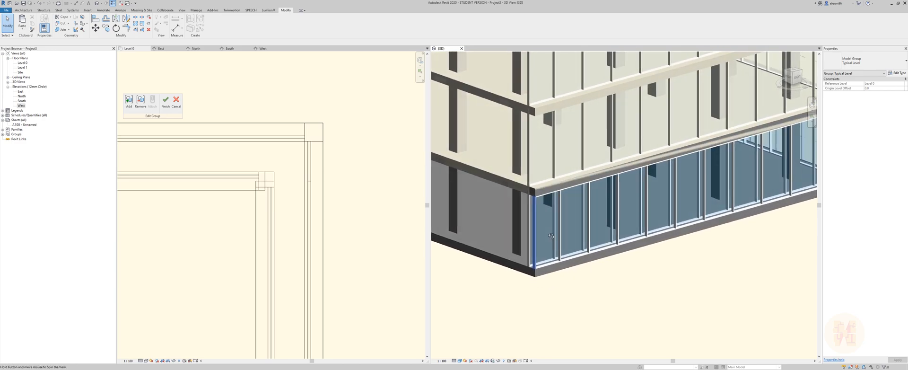
- Check the facade floor at the building corner, finish editing the Typical Level group and clear the selection
click(540, 192)
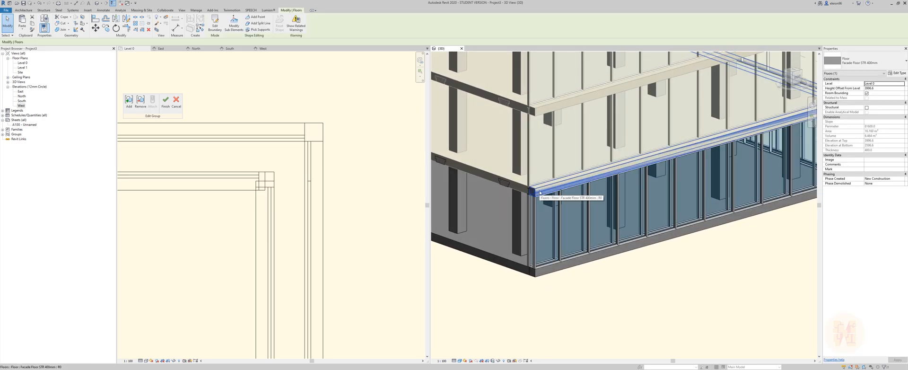
key(Escape)
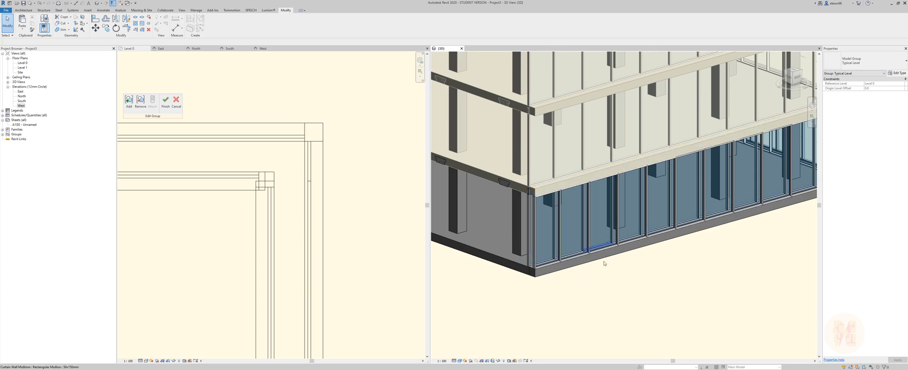
shift+middle_drag(628, 272, 642, 265)
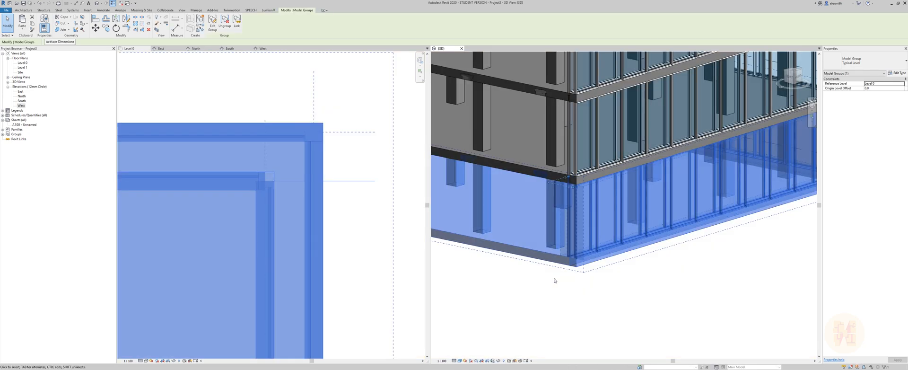
click(555, 281)
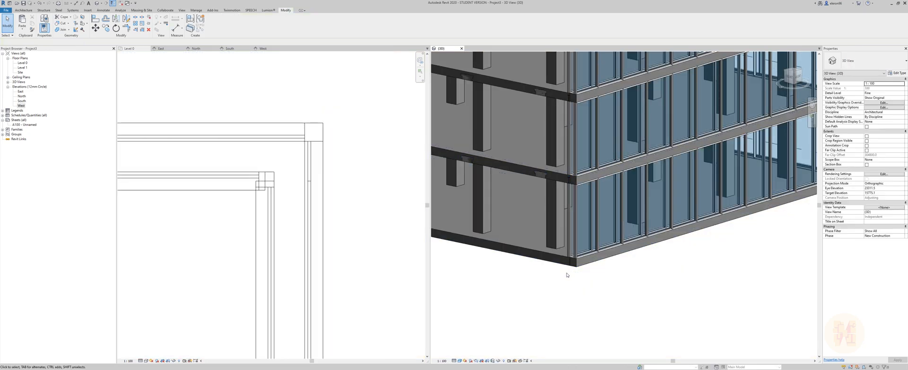
- Examine the updated outer curtain wall across all storeys and around the building's corners in the 3D view
scroll(572, 279, down, 2)
shift+middle_drag(613, 286, 696, 344)
middle_drag(702, 234, 698, 290)
scroll(629, 235, up, 4)
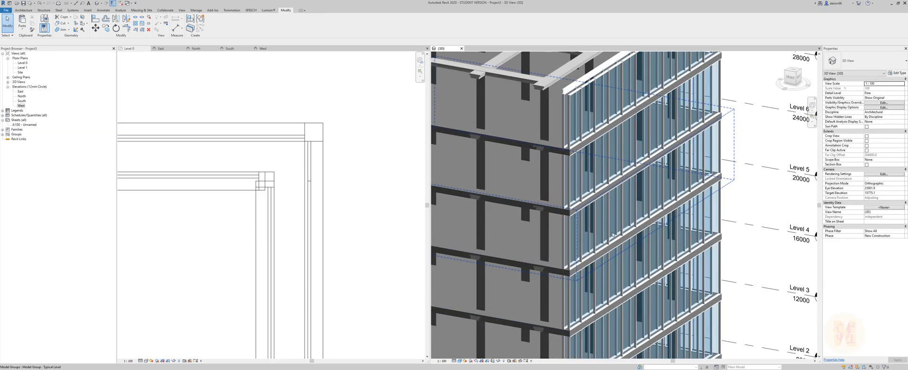
scroll(580, 228, down, 9)
shift+middle_drag(611, 247, 542, 256)
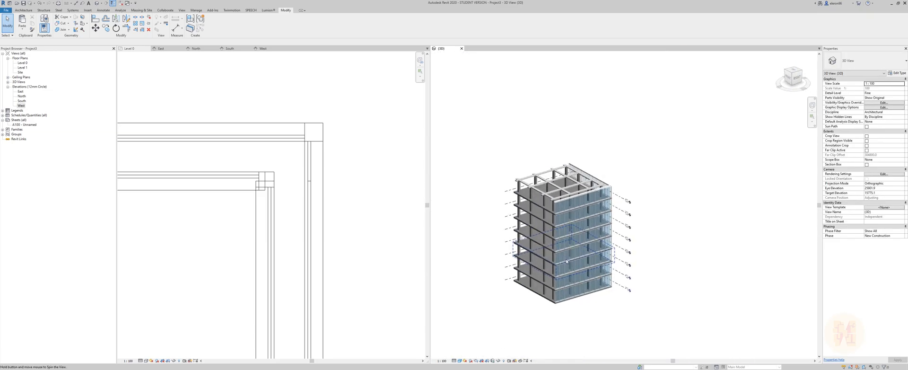
scroll(580, 300, up, 5)
shift+middle_drag(634, 298, 565, 286)
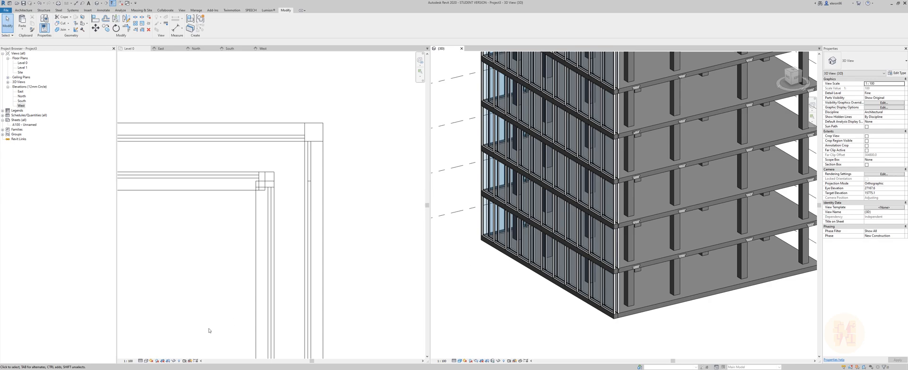
- Switch to the Detail project and examine its reference building's facade, ceilings and roof in 3D
mouse_move(188, 369)
click(159, 354)
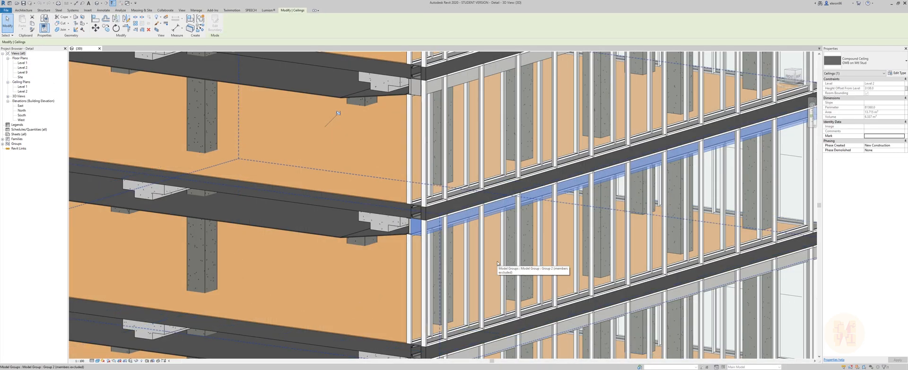
scroll(499, 257, down, 5)
mouse_move(499, 257)
shift+middle_down()
mouse_move(524, 250)
mouse_move(514, 227)
mouse_move(532, 287)
mouse_move(516, 260)
shift+middle_up()
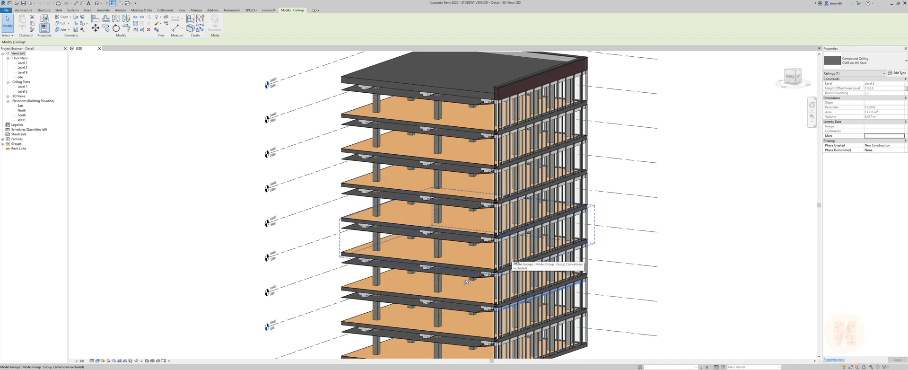